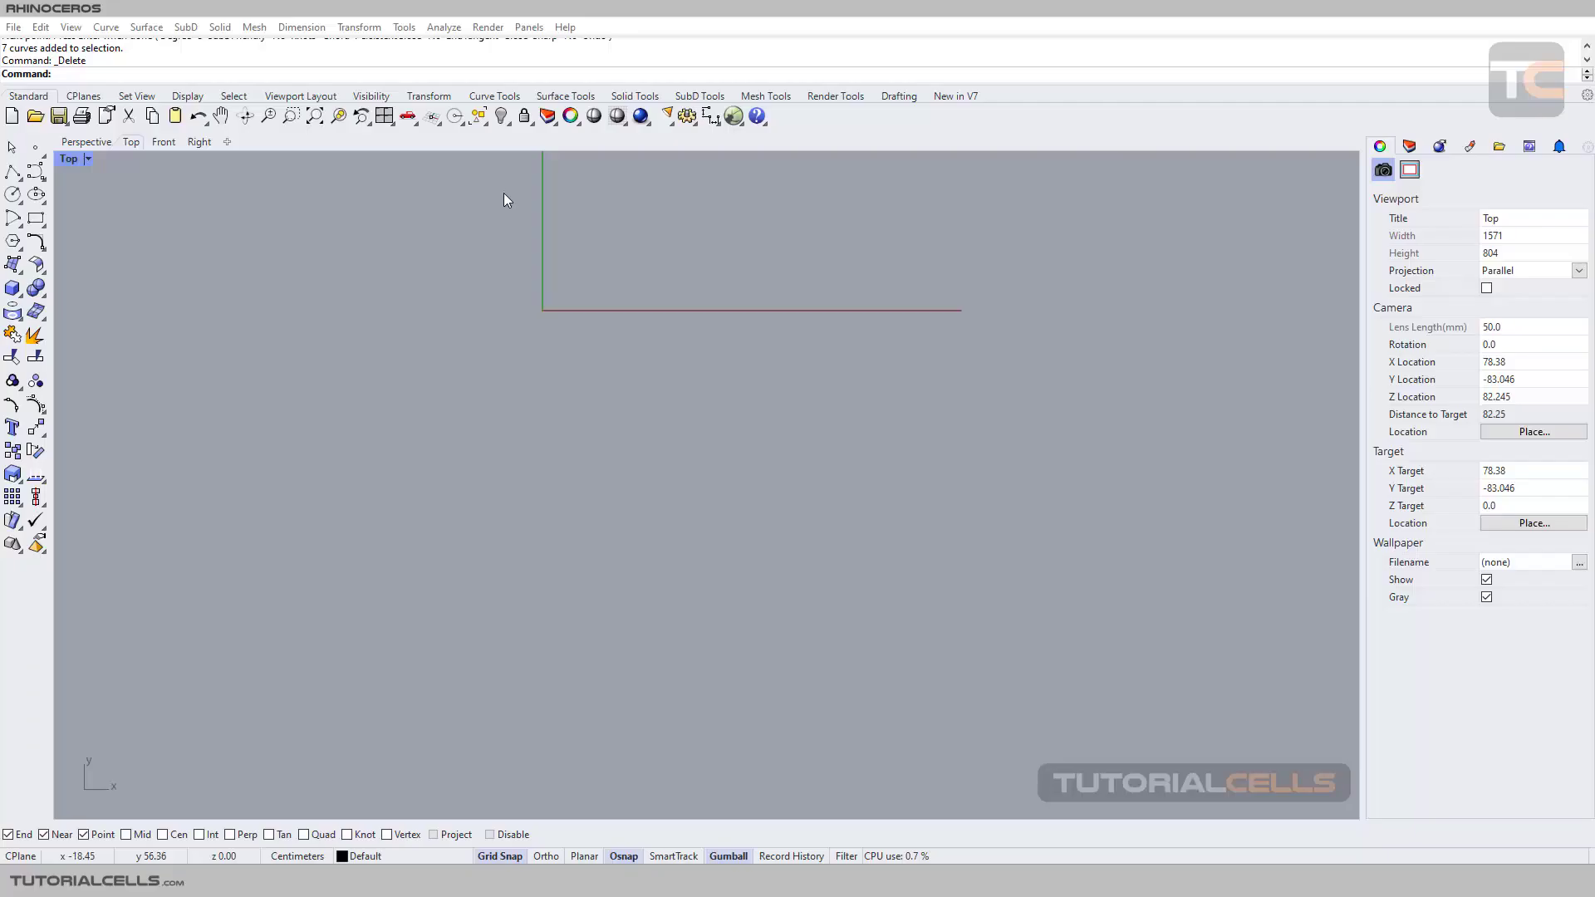
Float the Curve tools palette over the Top view and start a Control Point Curve
click(43, 182)
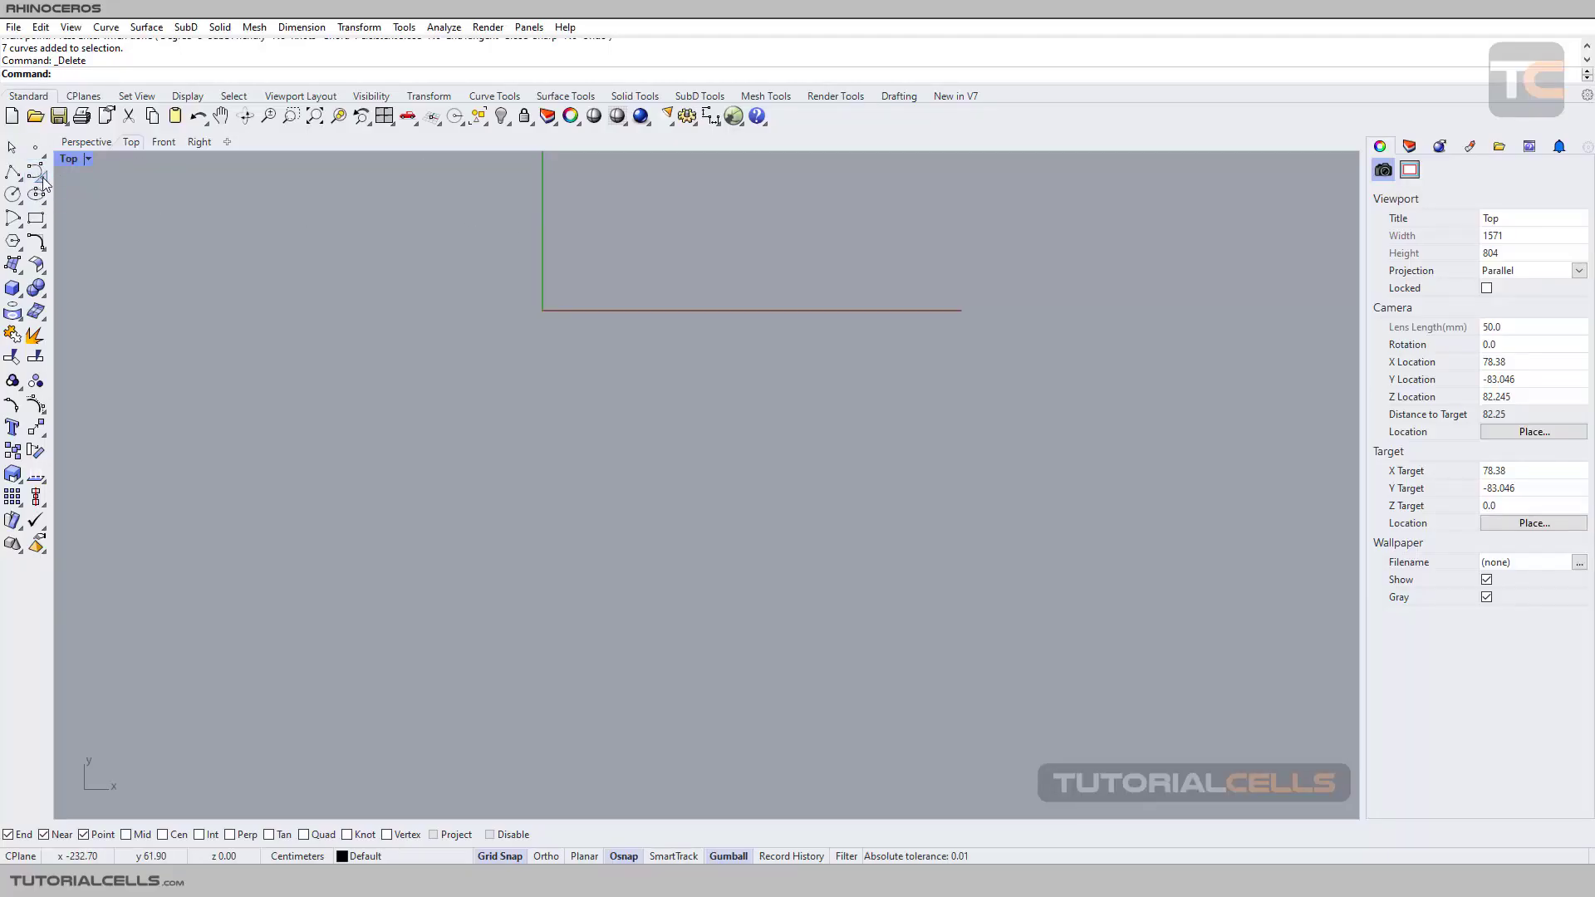
click(42, 182)
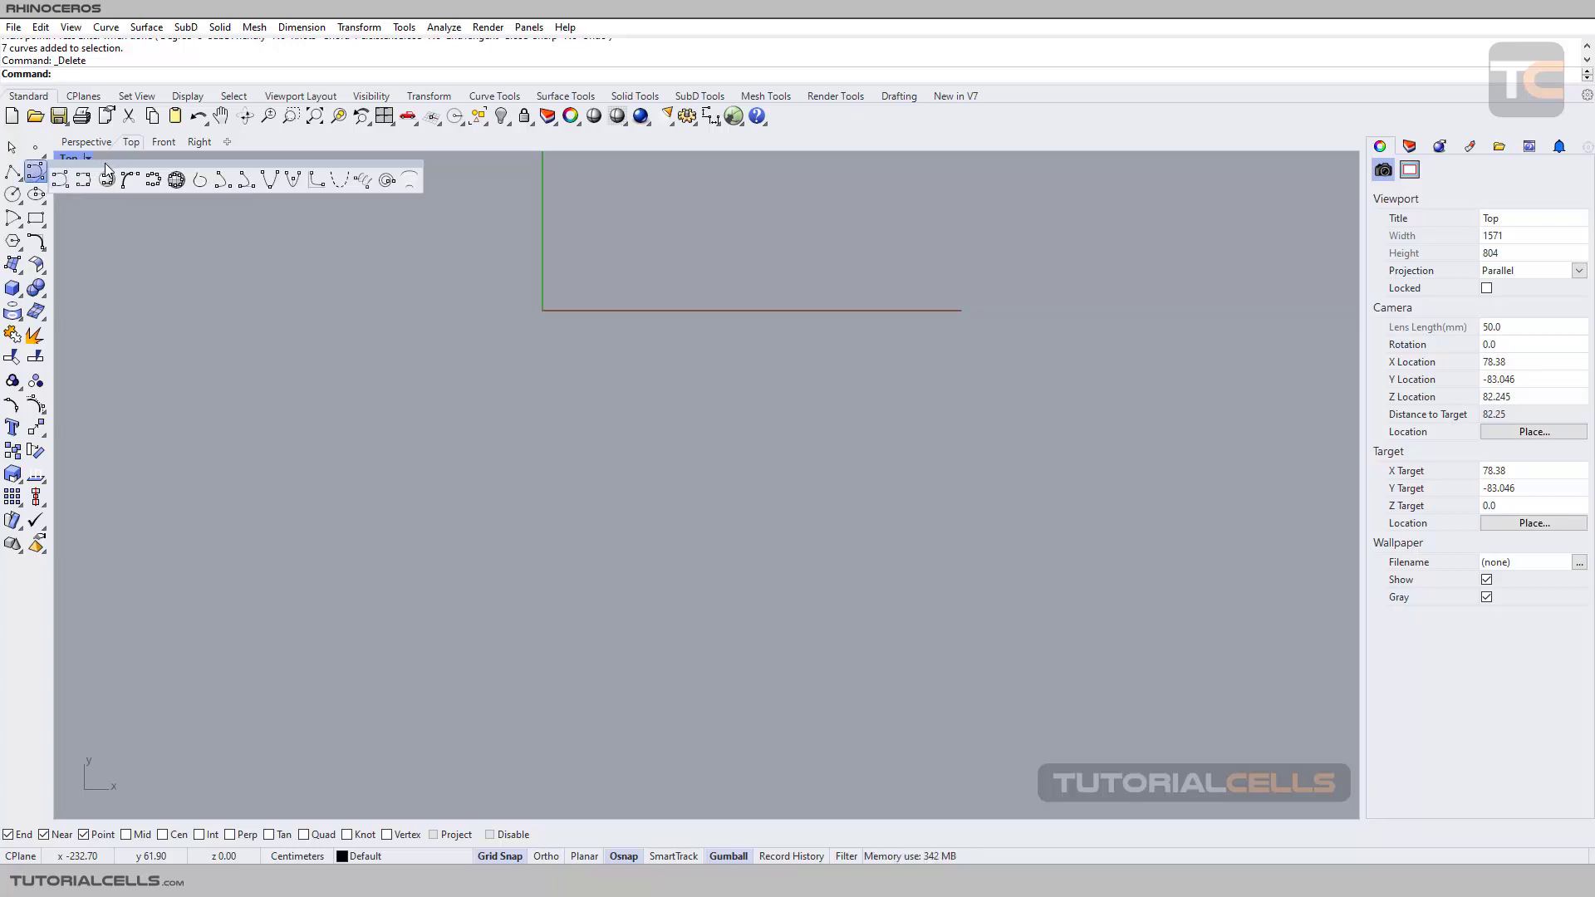
drag(105, 163, 258, 181)
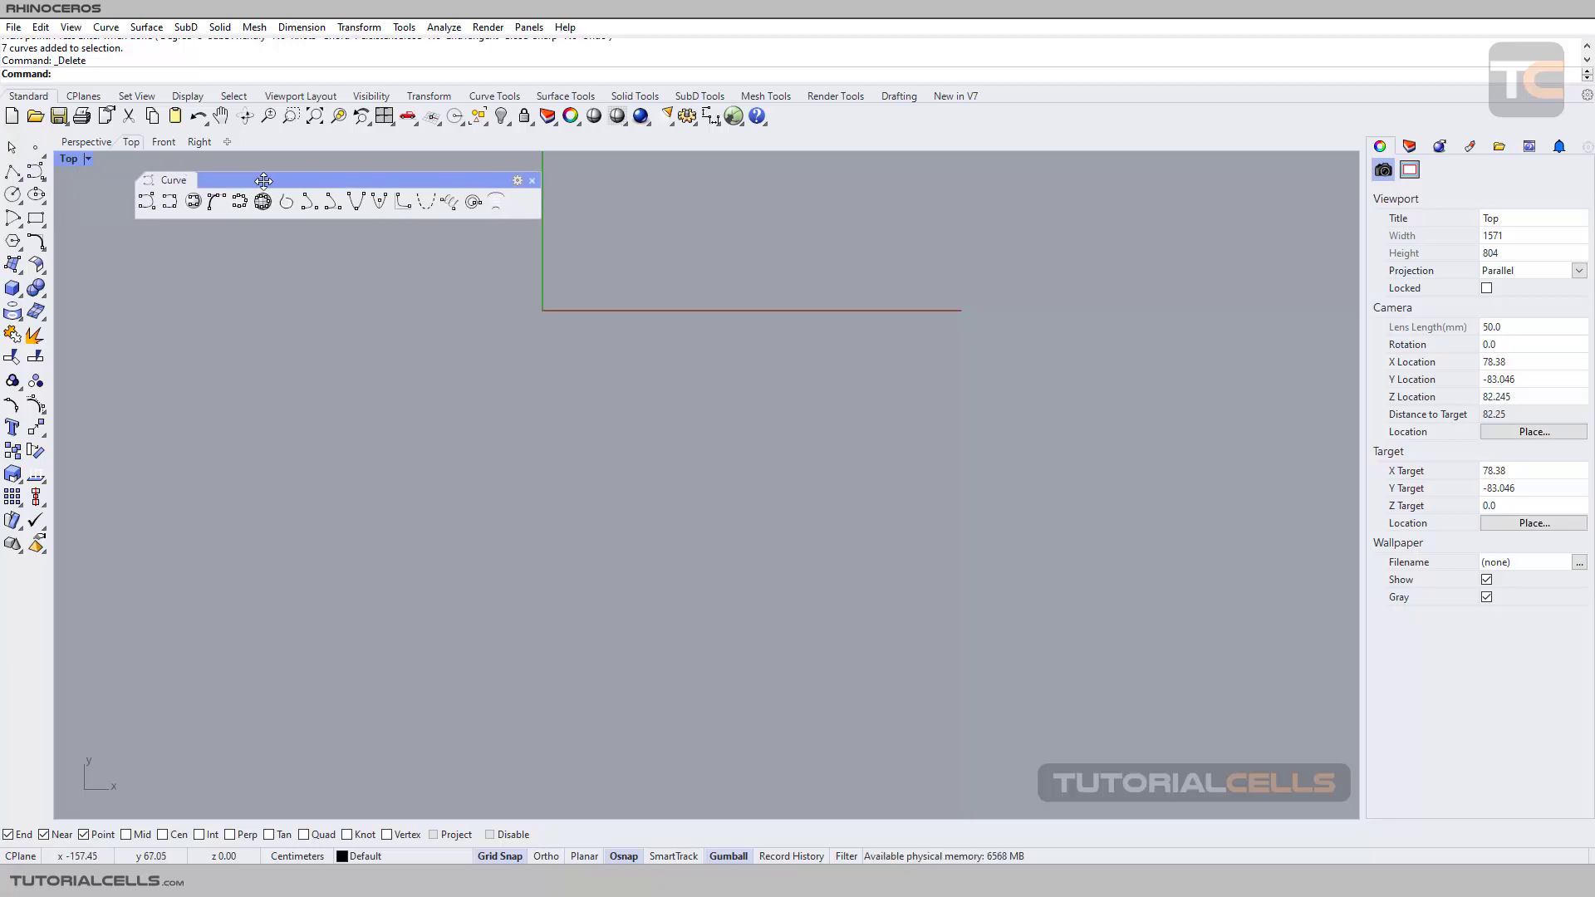
click(155, 204)
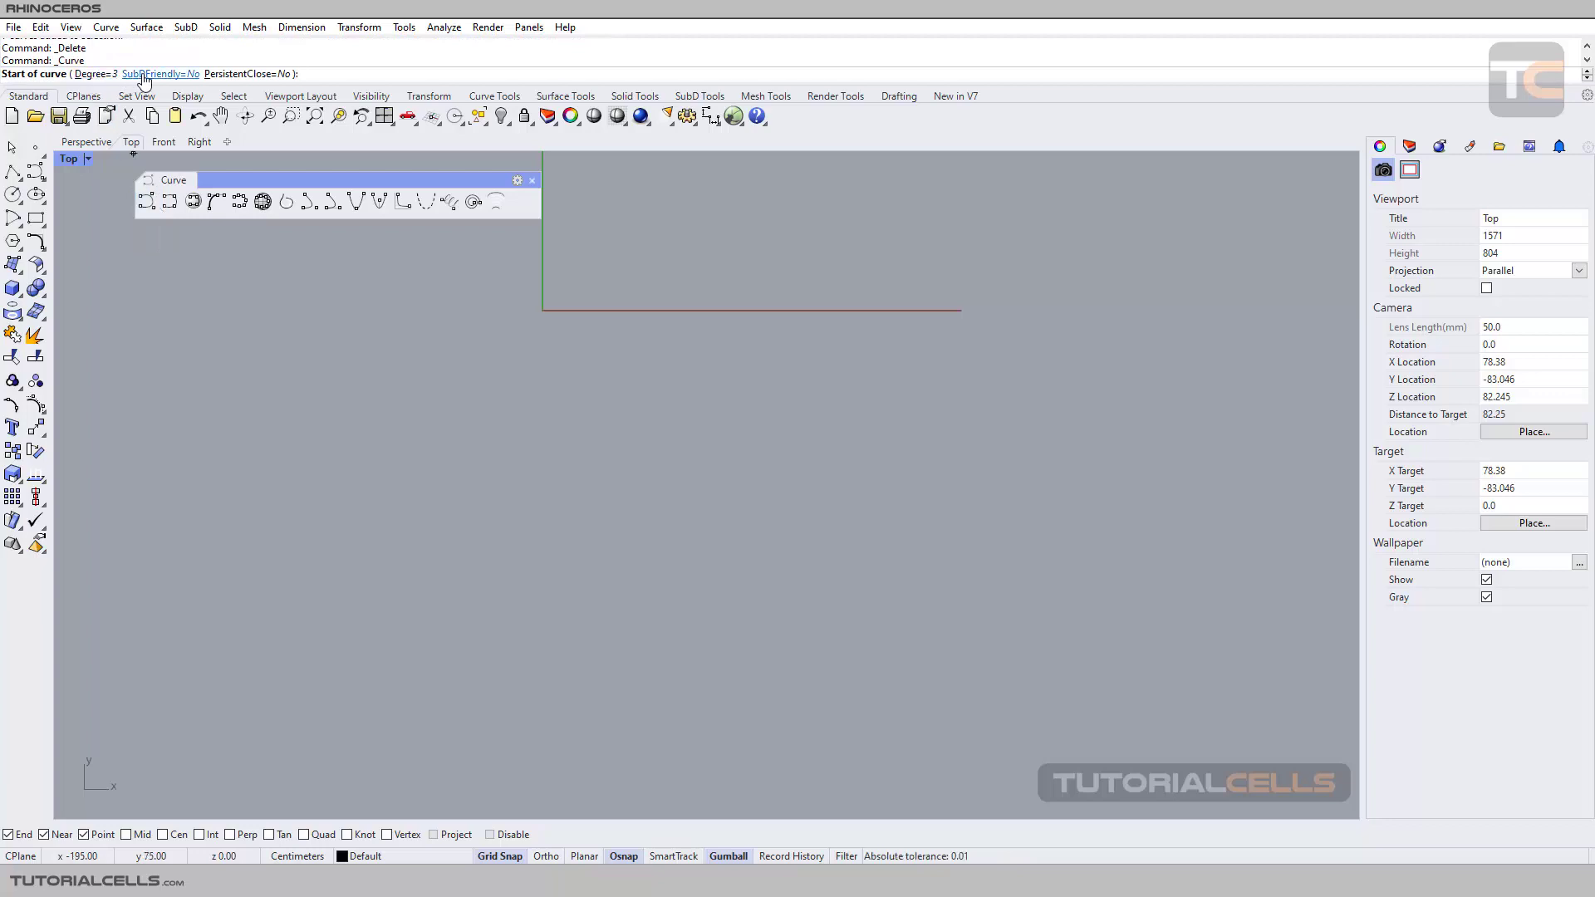
key(Escape)
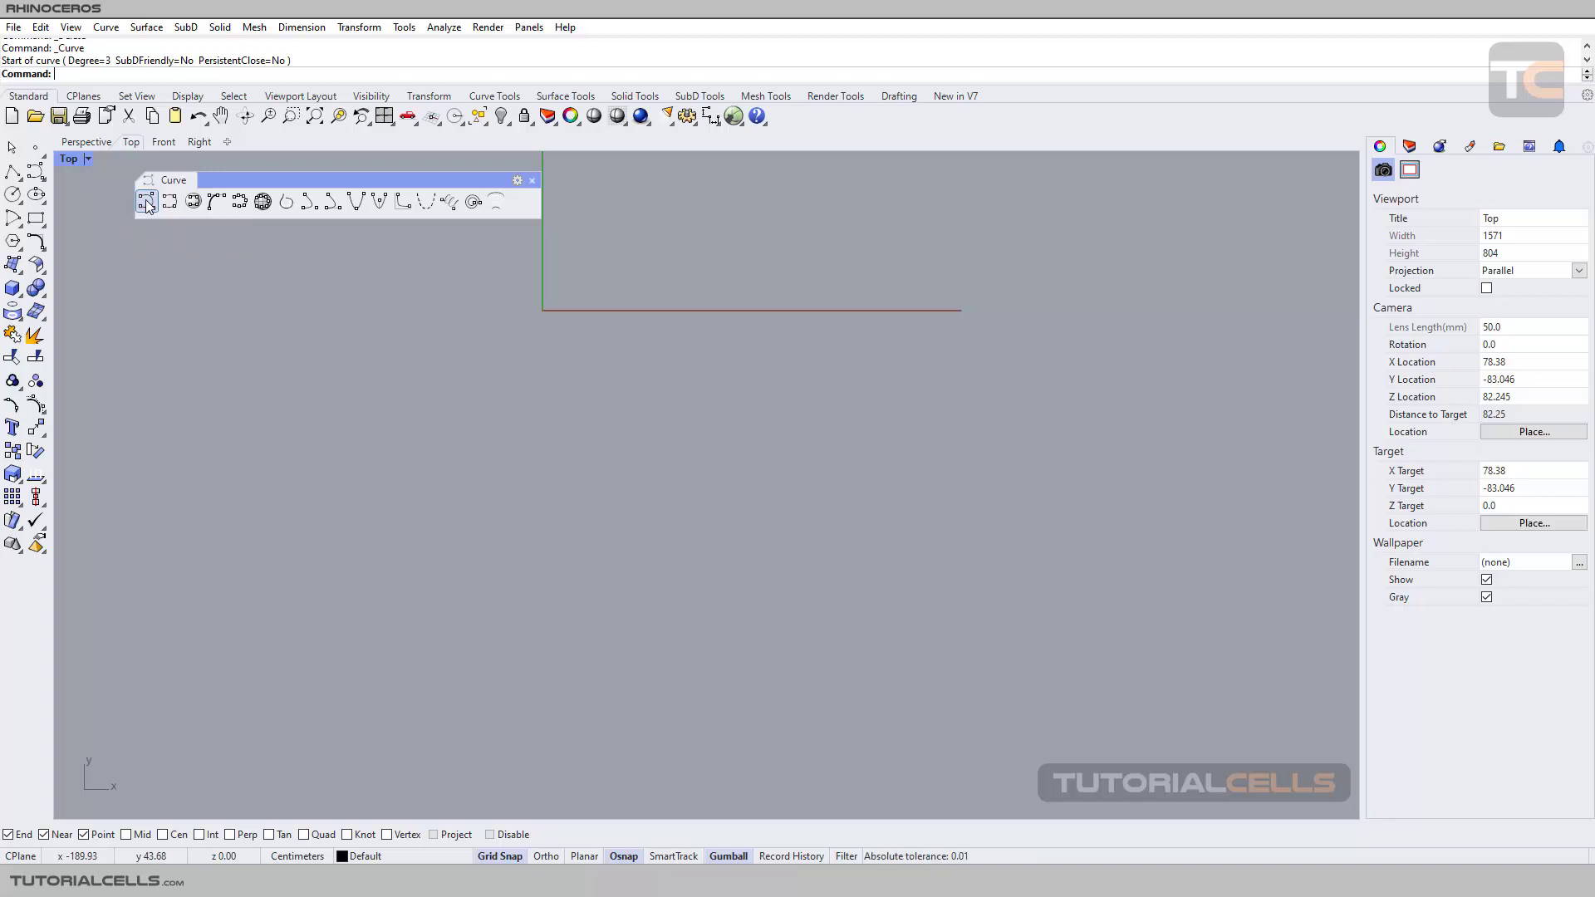
click(146, 203)
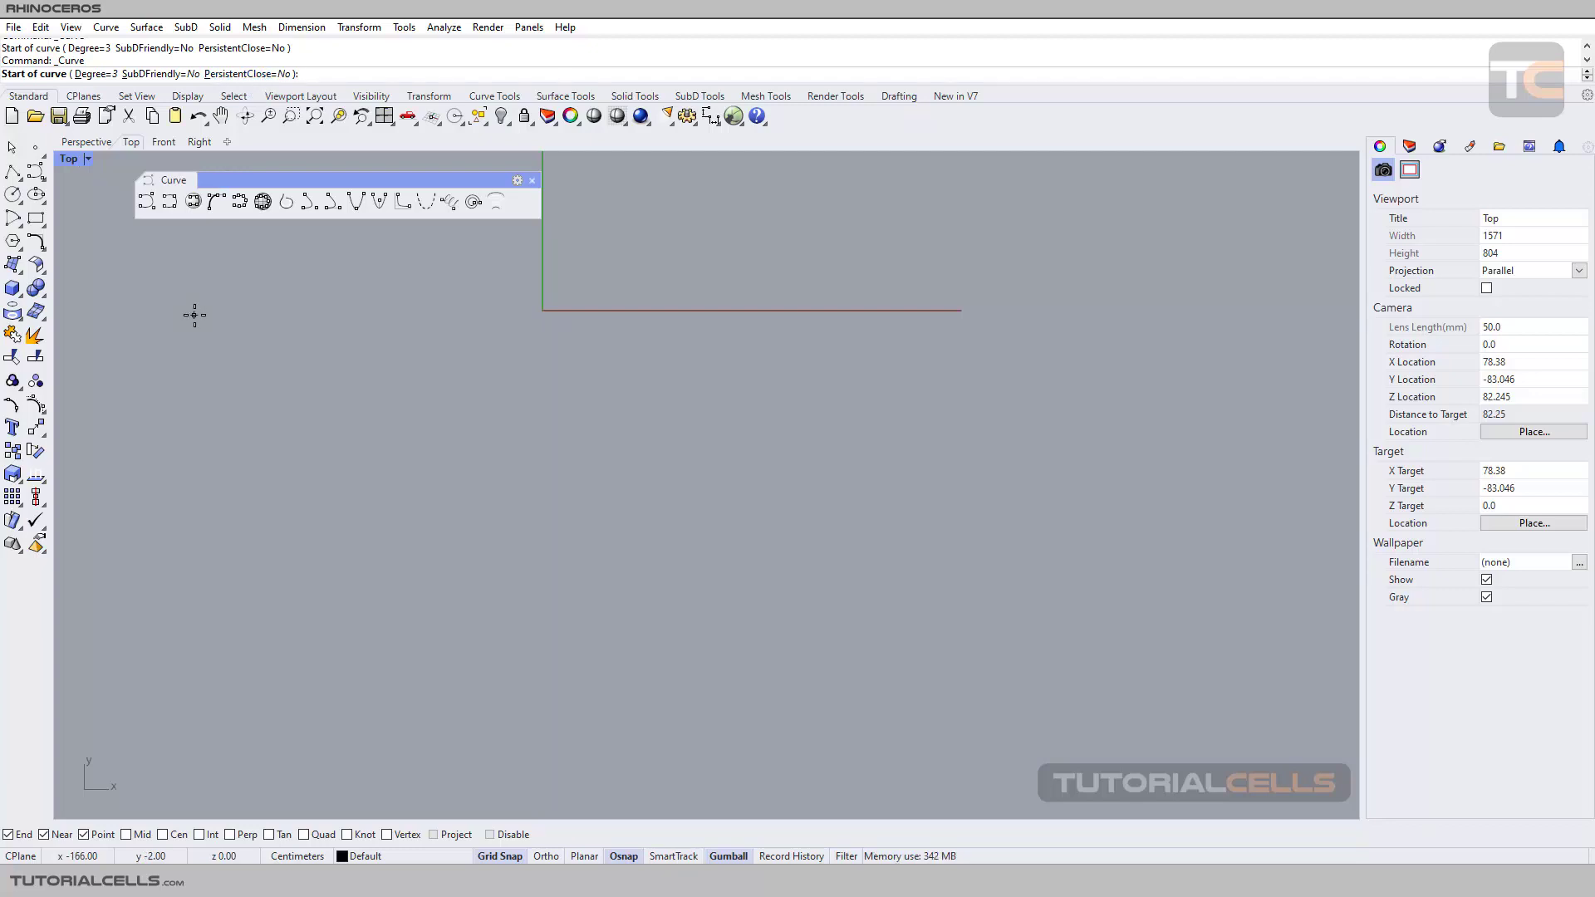
Draw a wavy open curve from five control points and select it to show them
click(206, 392)
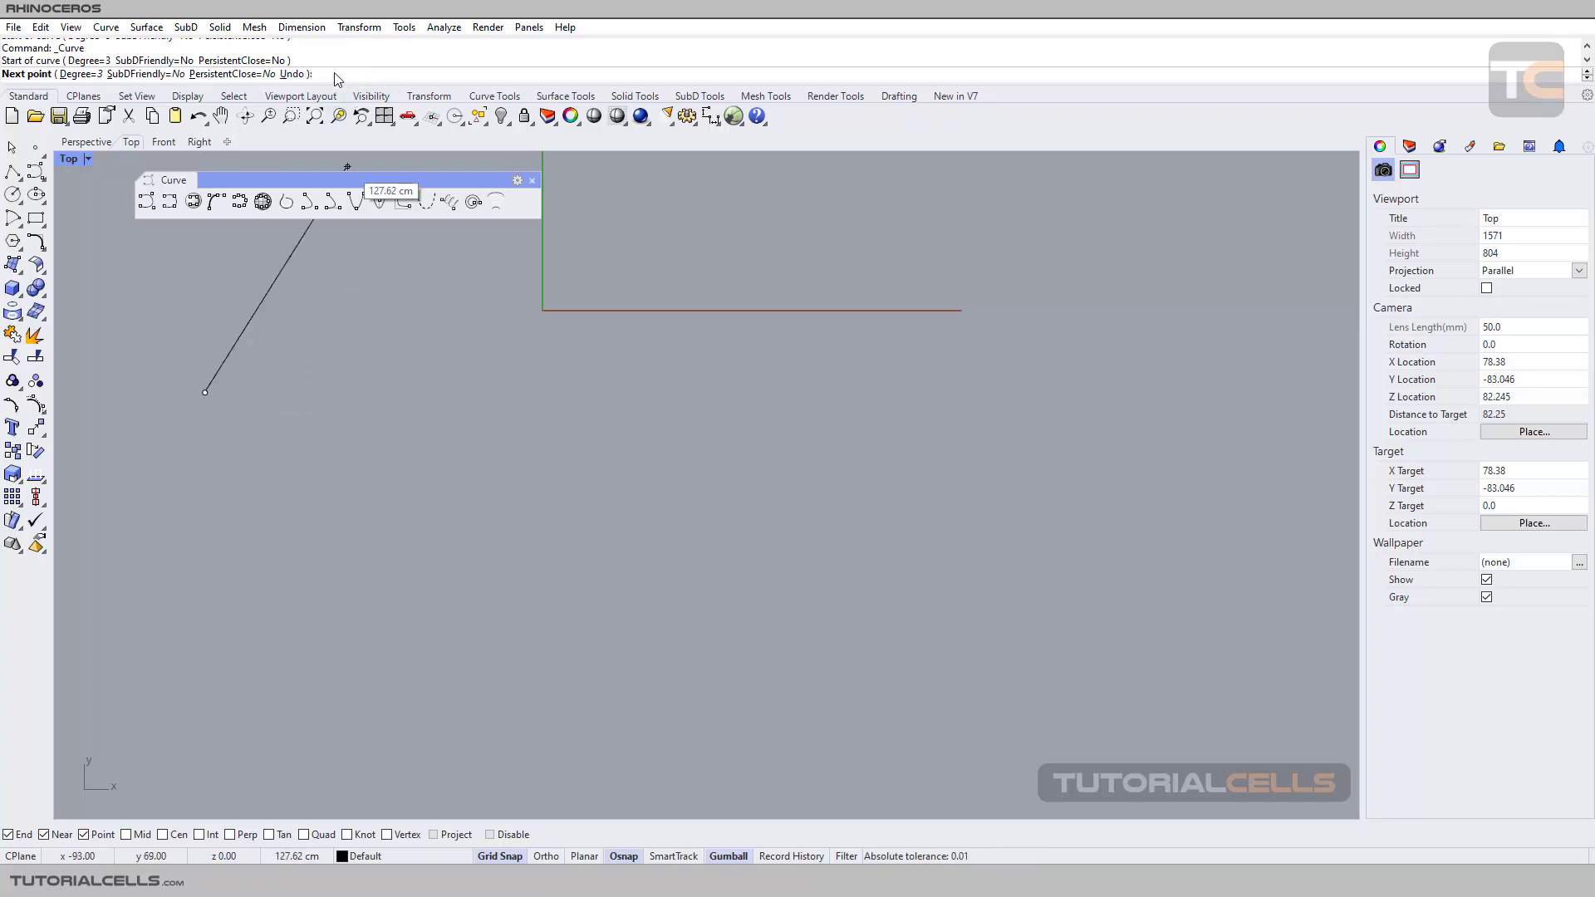
click(387, 277)
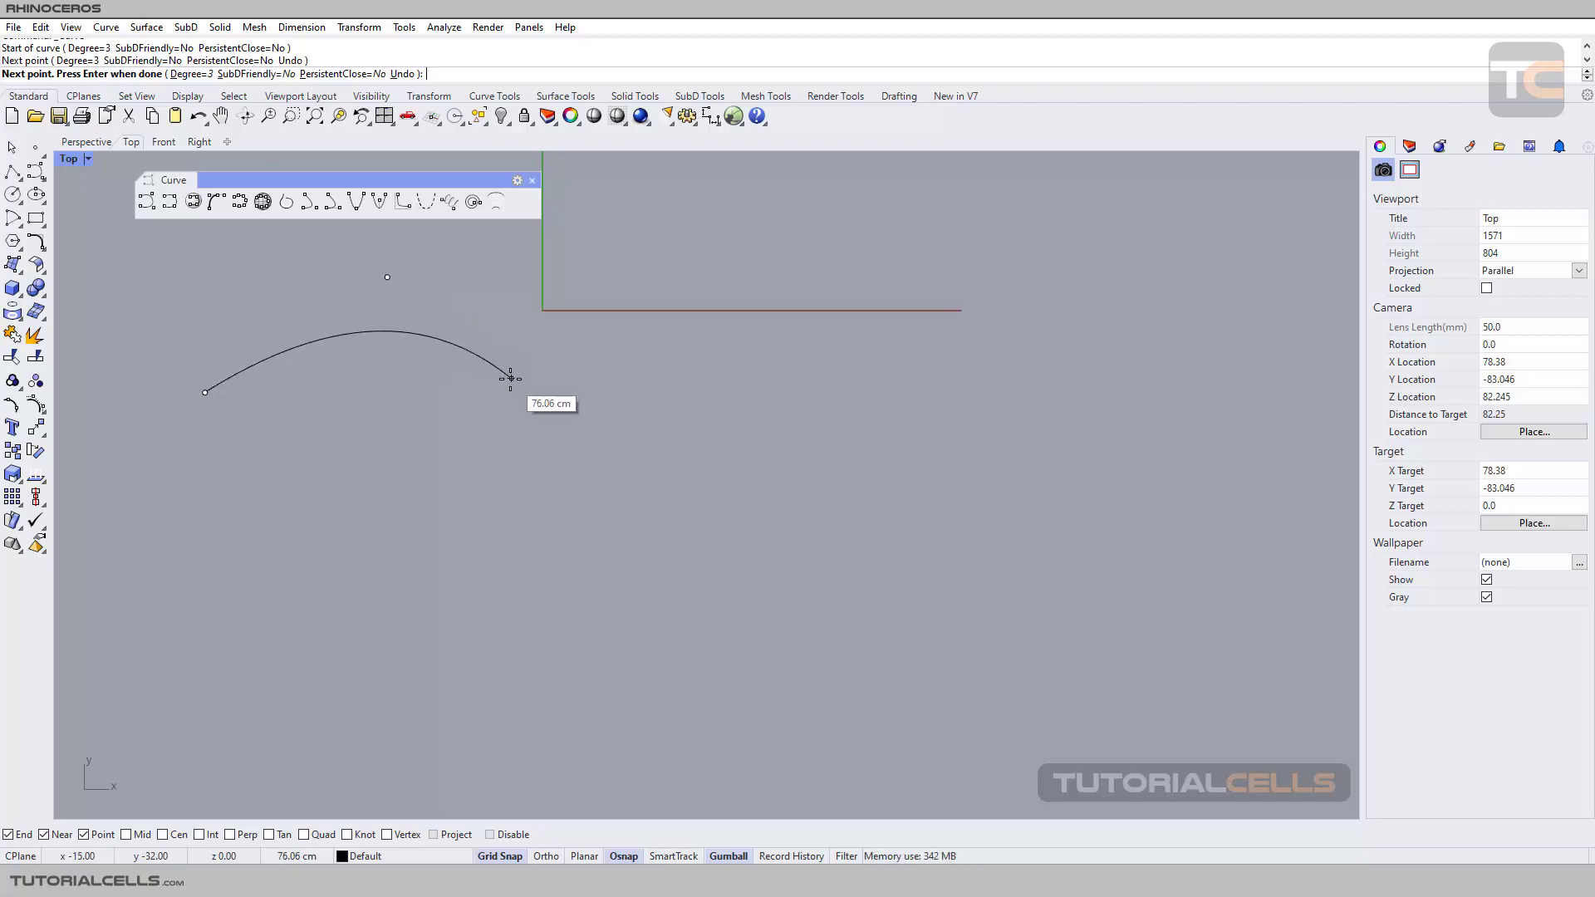
click(444, 449)
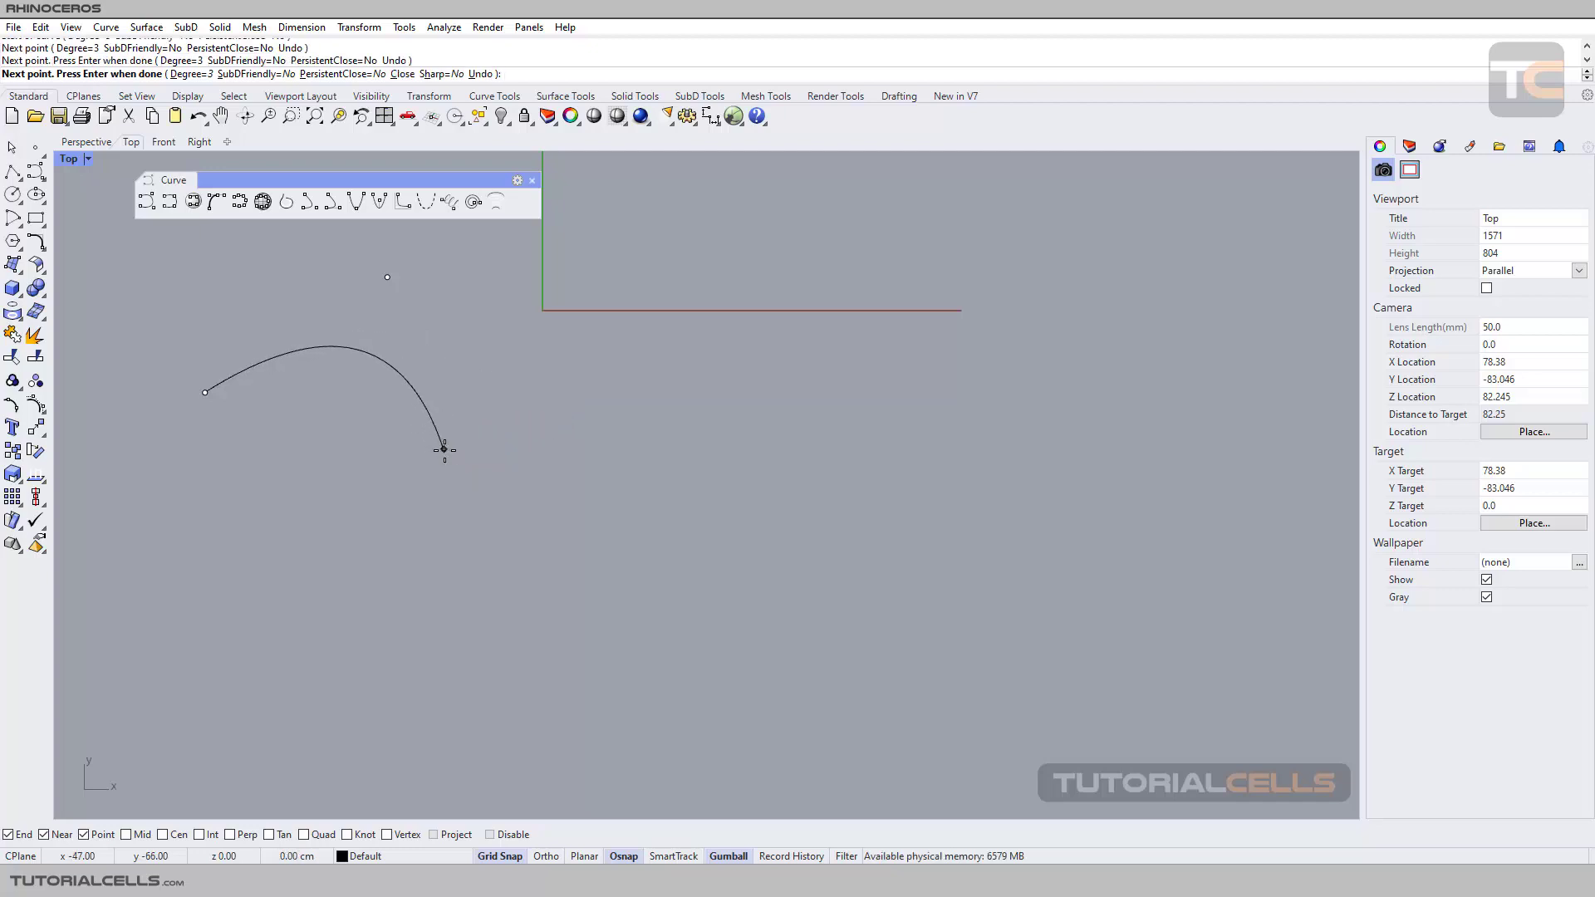
click(557, 309)
click(736, 401)
key(Return)
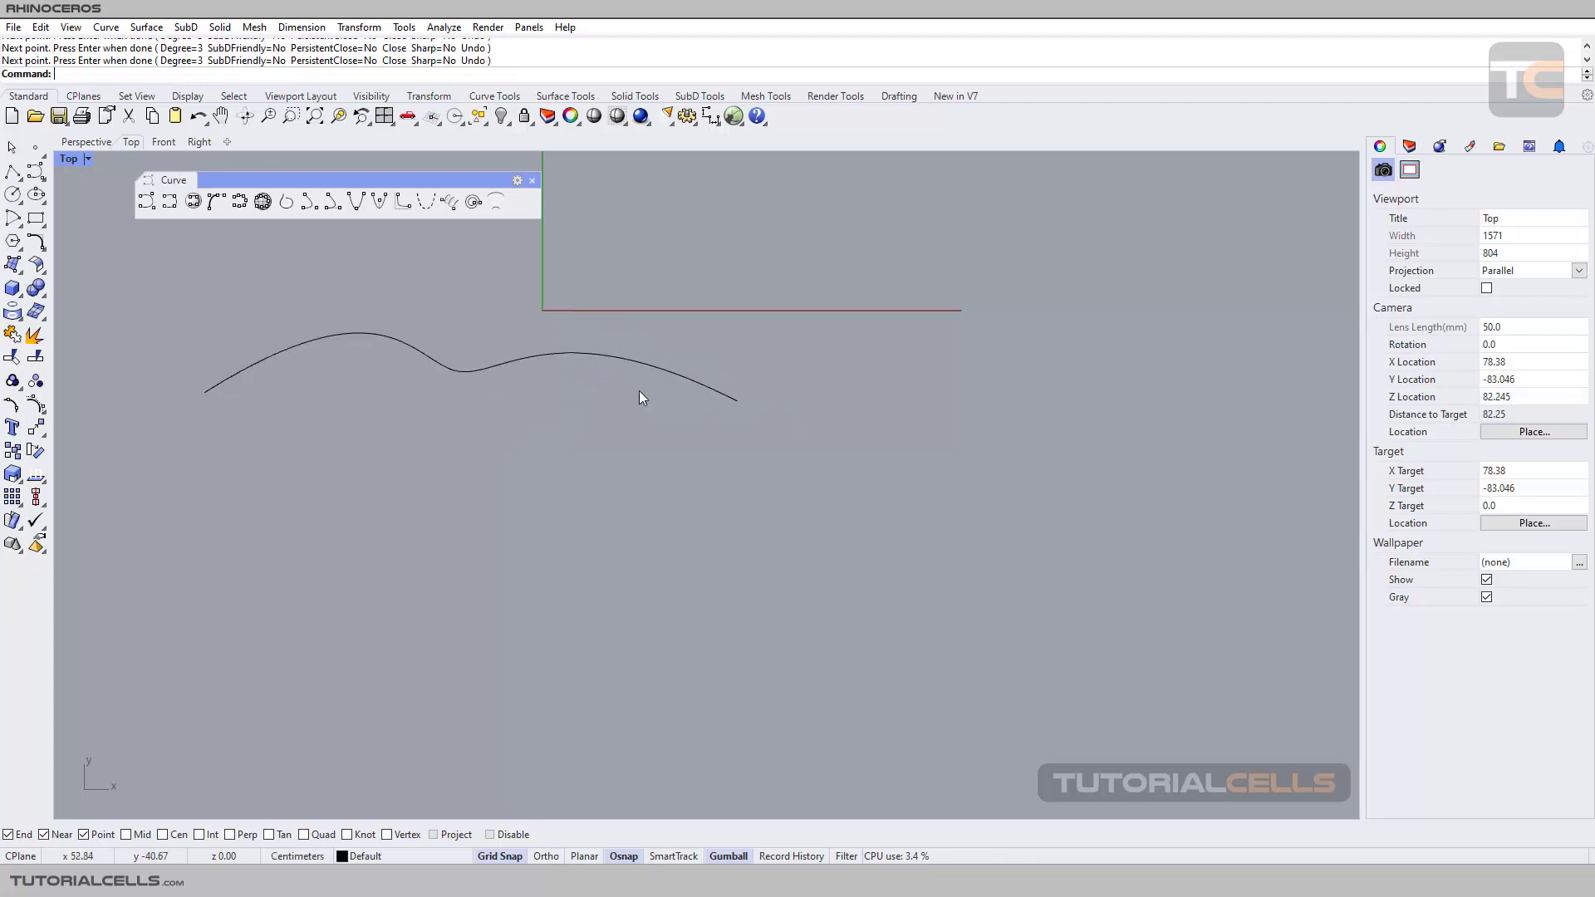
click(566, 360)
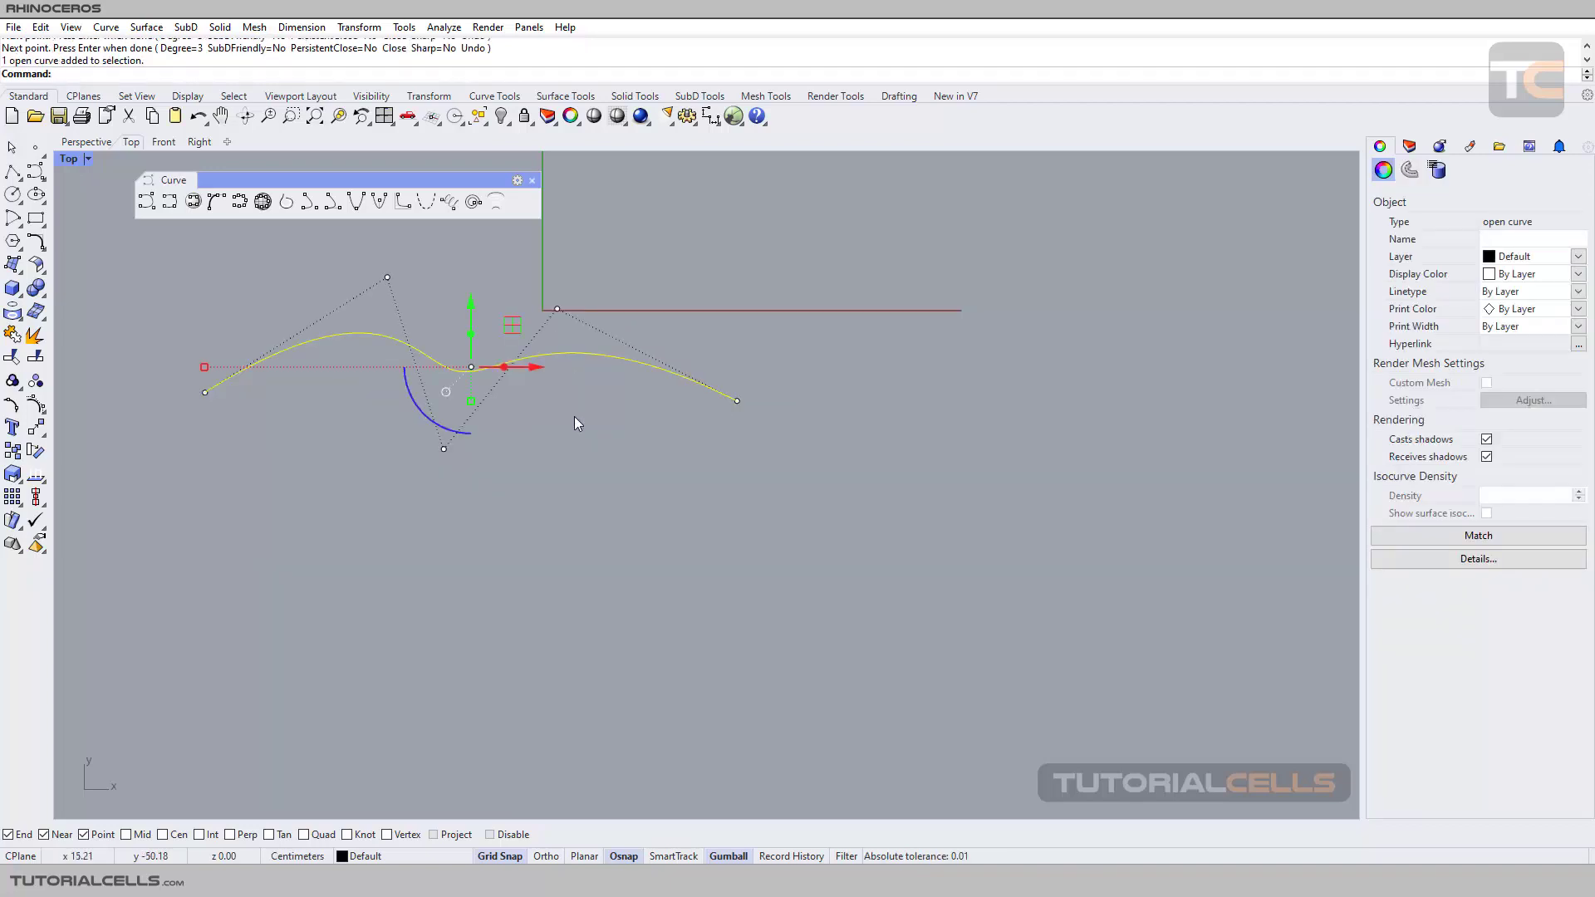
Drag two control points to raise the right hump and deepen the middle dip
click(558, 309)
drag(602, 264, 633, 246)
click(443, 448)
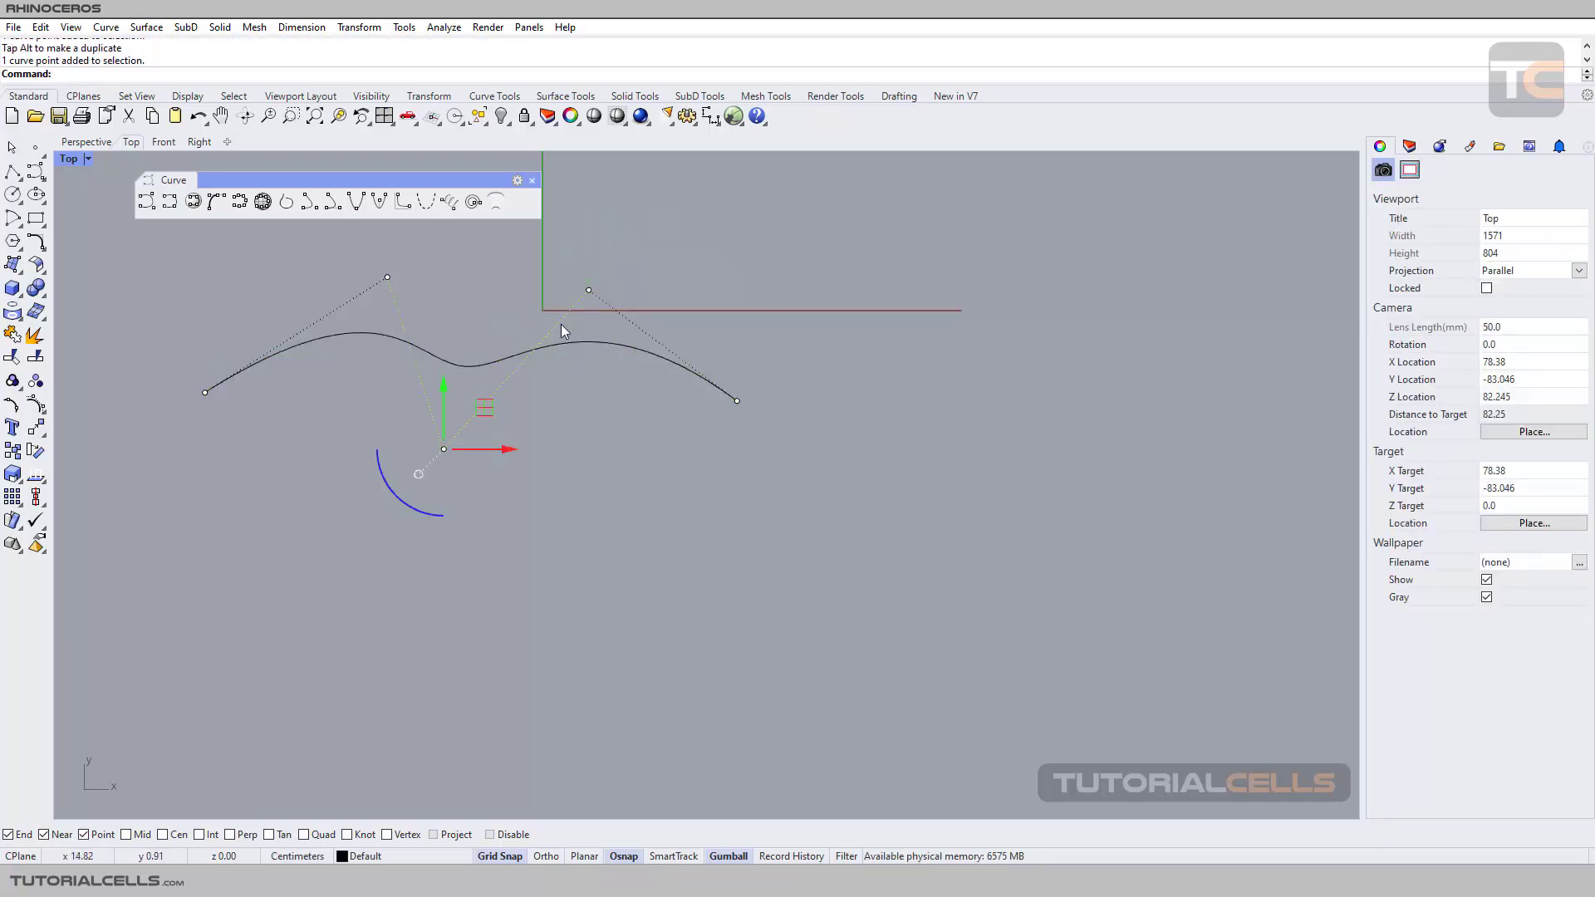
drag(477, 408, 438, 502)
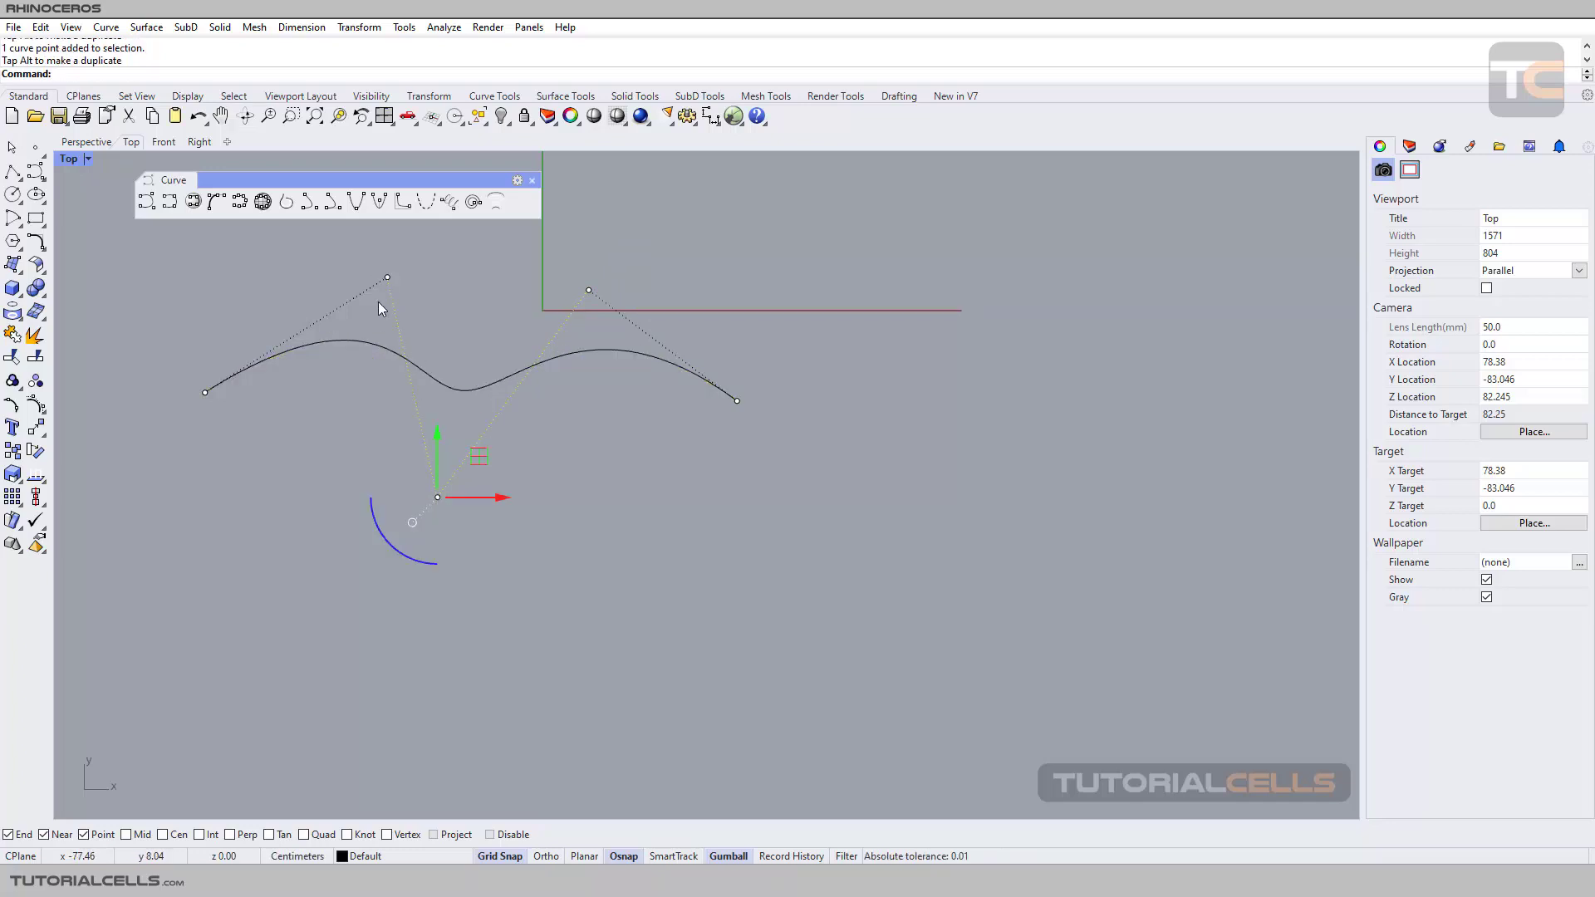
Review the reshaped curve, deselect it and start another Control Point Curve
click(375, 343)
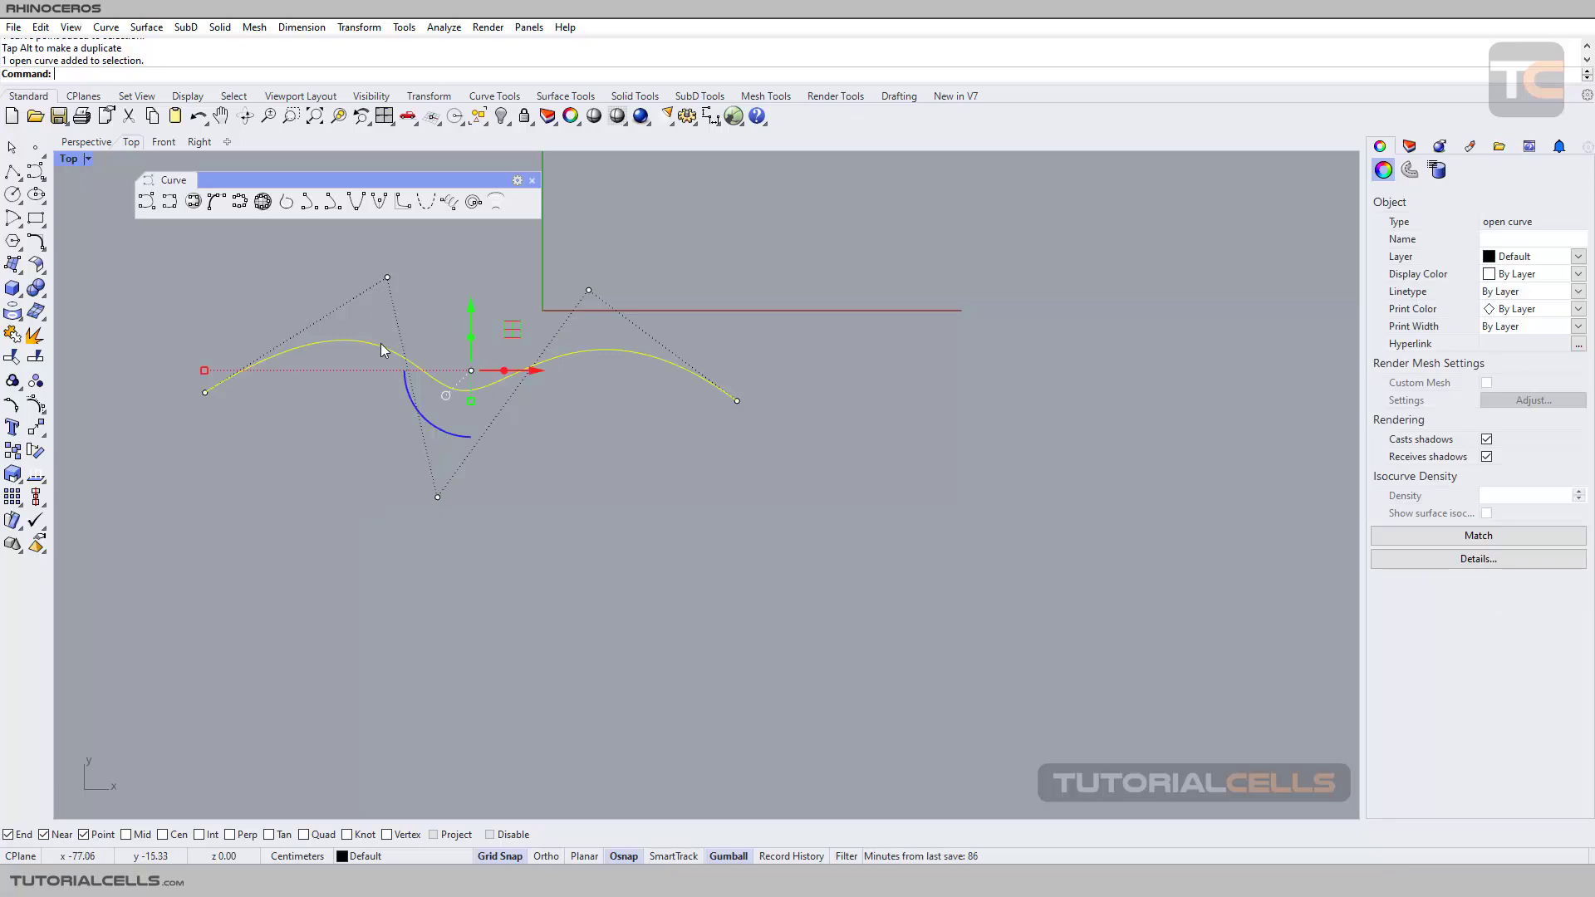
click(313, 403)
click(146, 201)
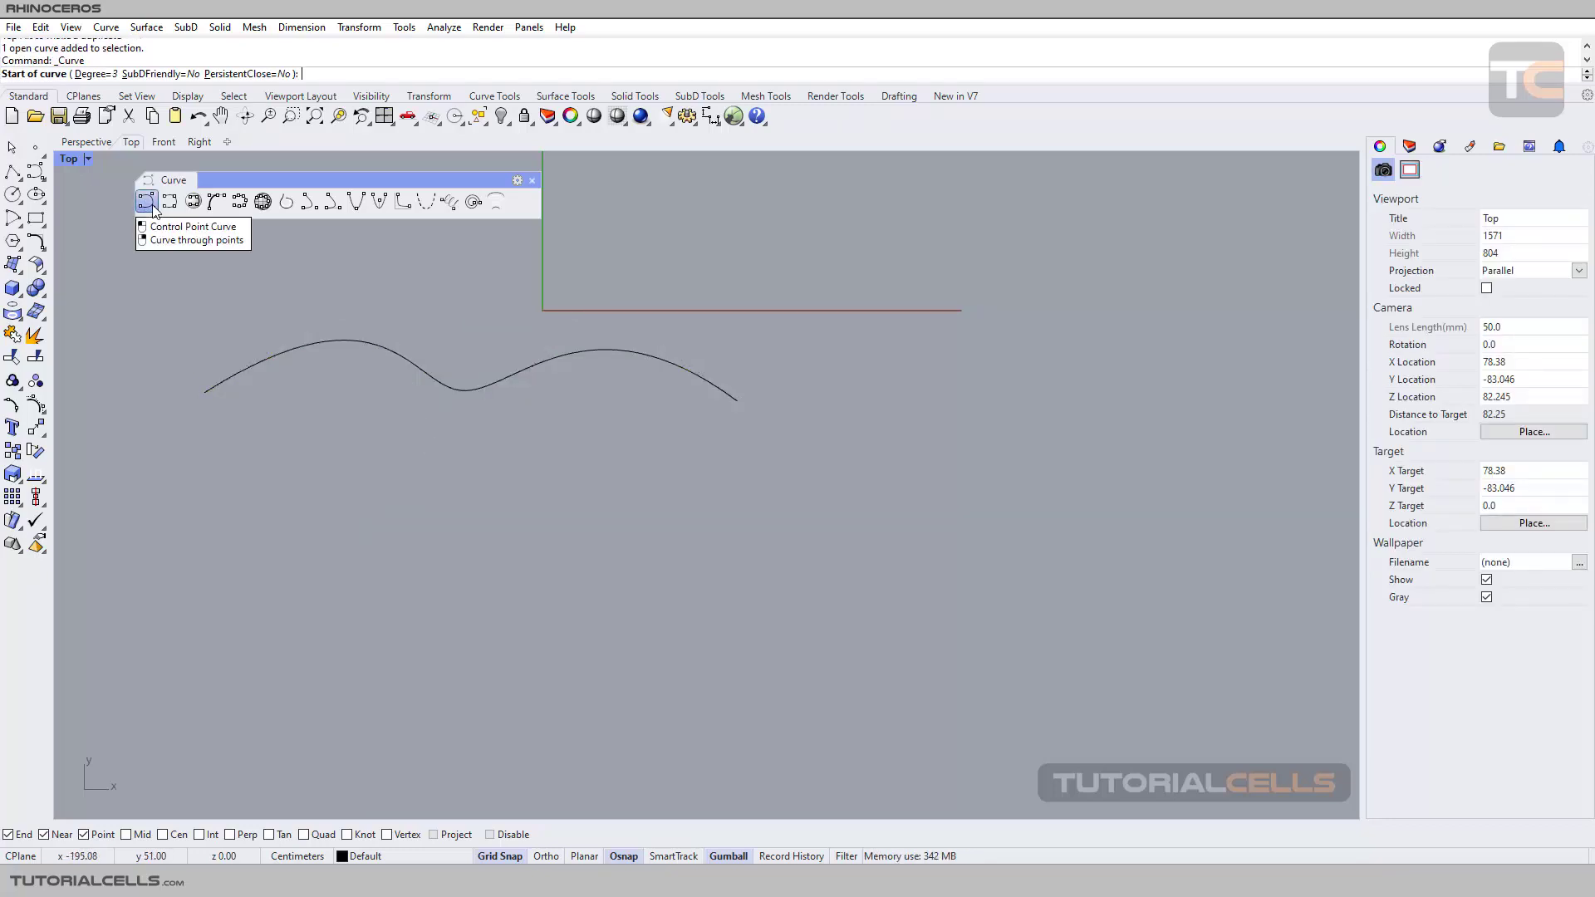
With PersistentClose=Yes, draw an eight-point closed blob with a wavy left side below
click(232, 75)
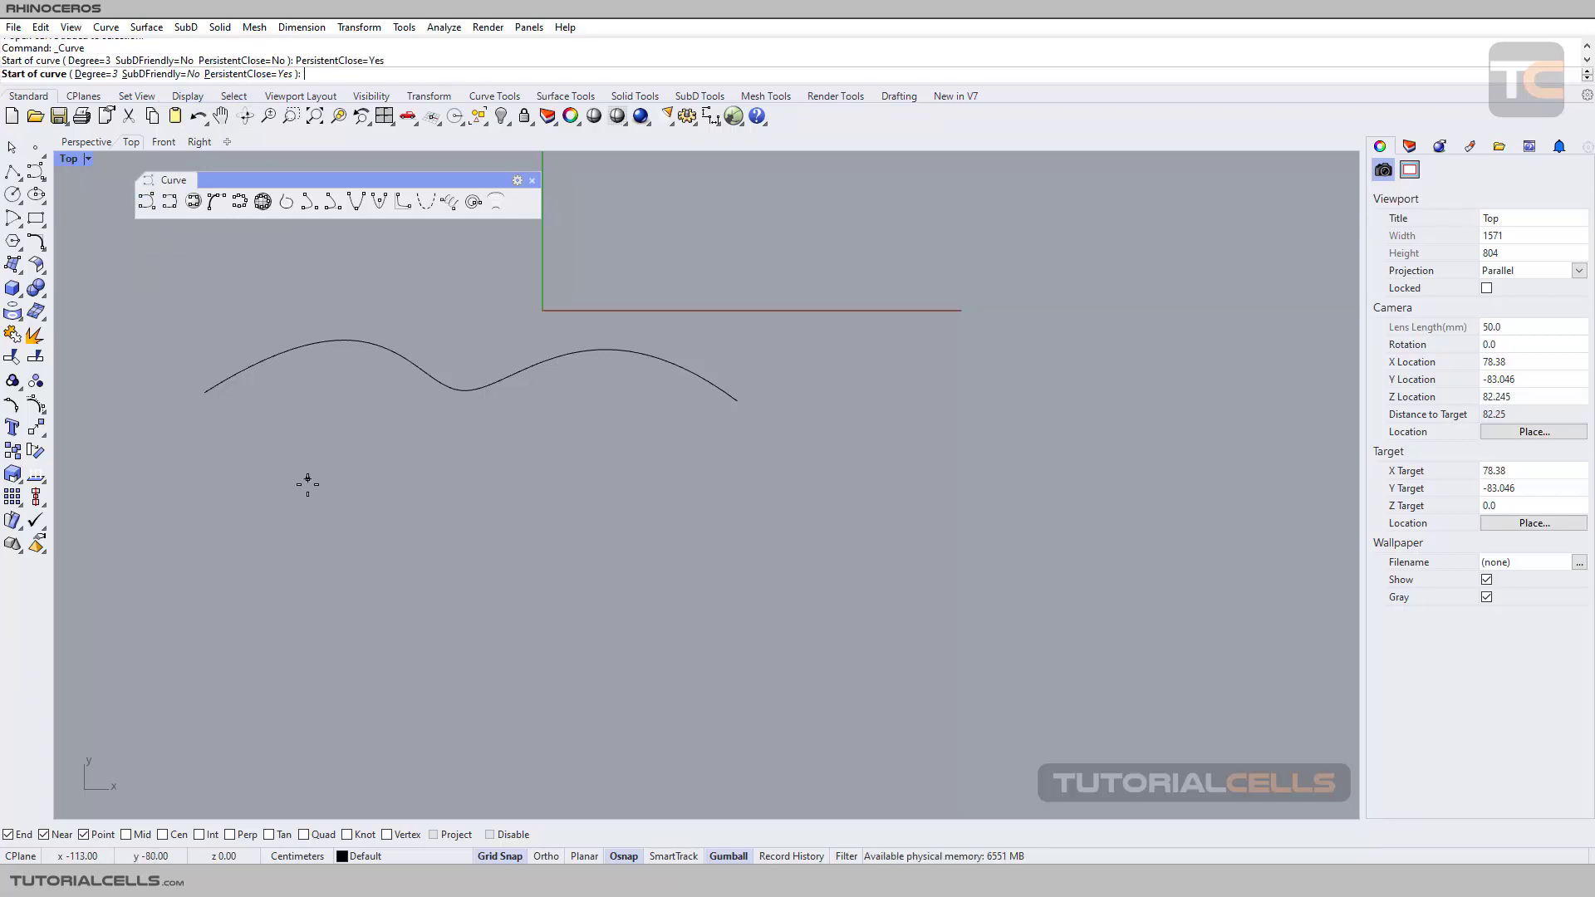
right_drag(420, 516, 374, 370)
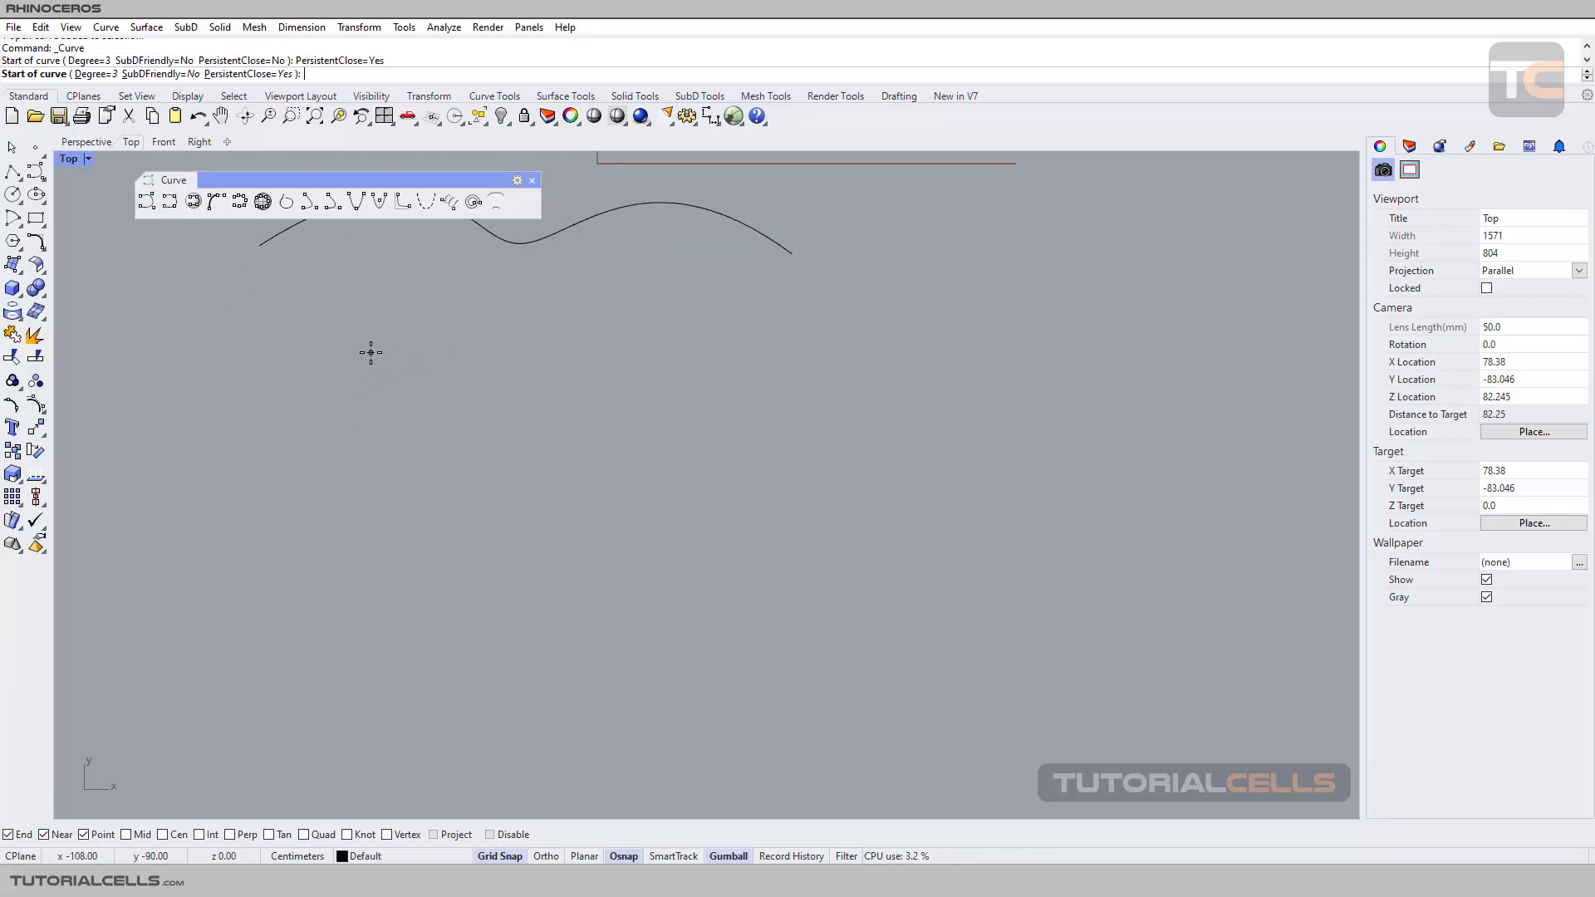
click(366, 325)
click(583, 300)
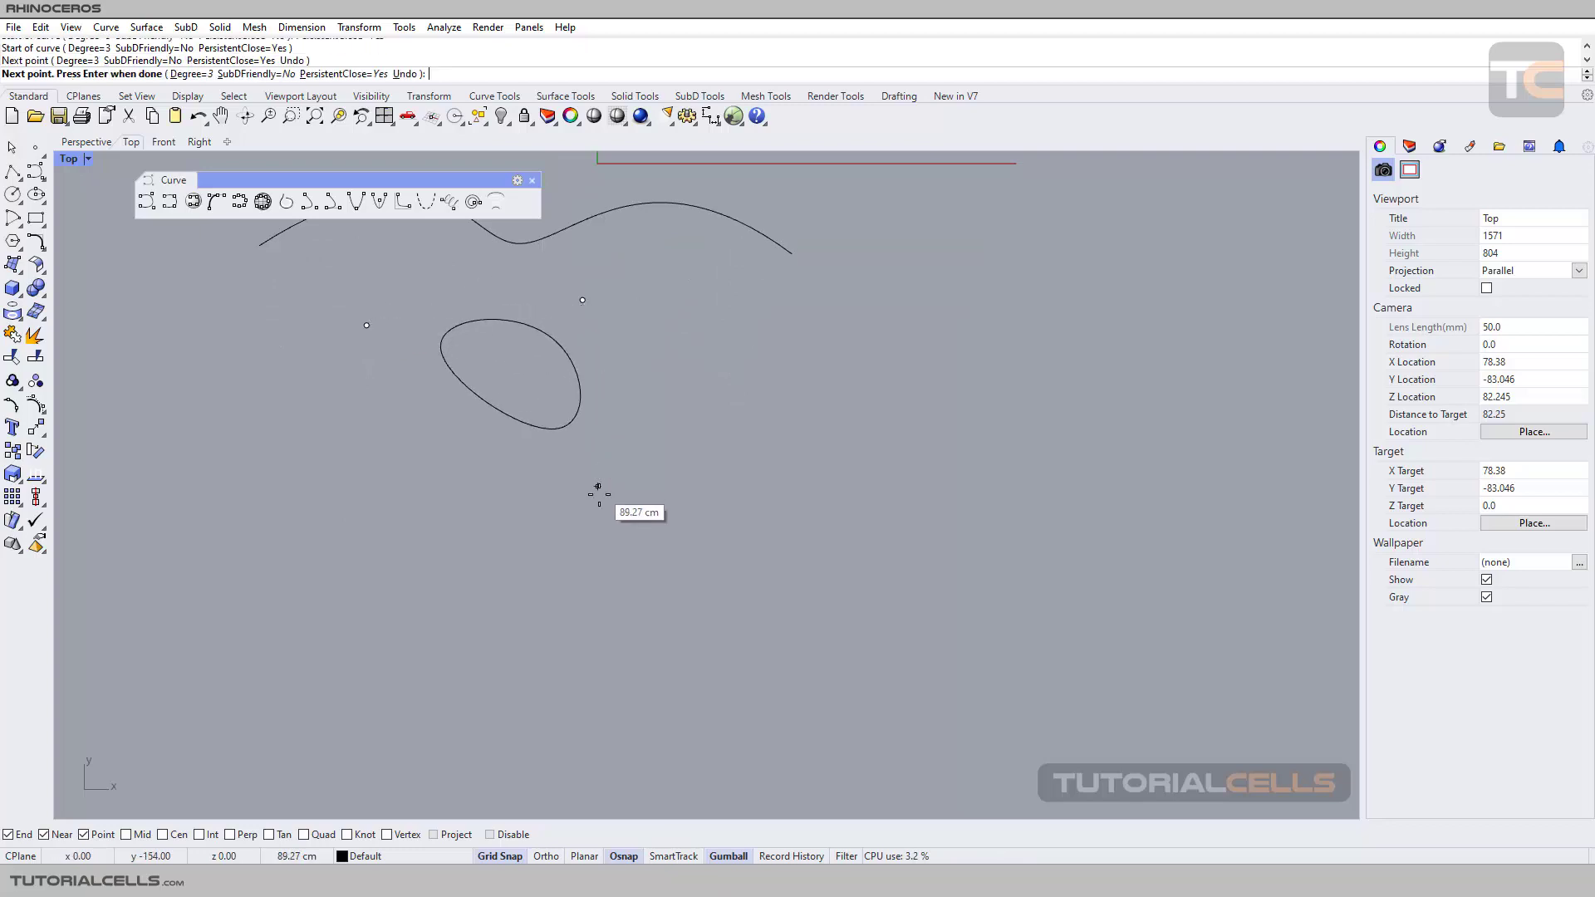
click(618, 559)
click(373, 660)
click(247, 581)
click(456, 522)
click(207, 461)
click(381, 424)
key(Return)
Zoom out so both curves fit and start another control-point curve
scroll(548, 371, down, 3)
right_drag(548, 371, 289, 345)
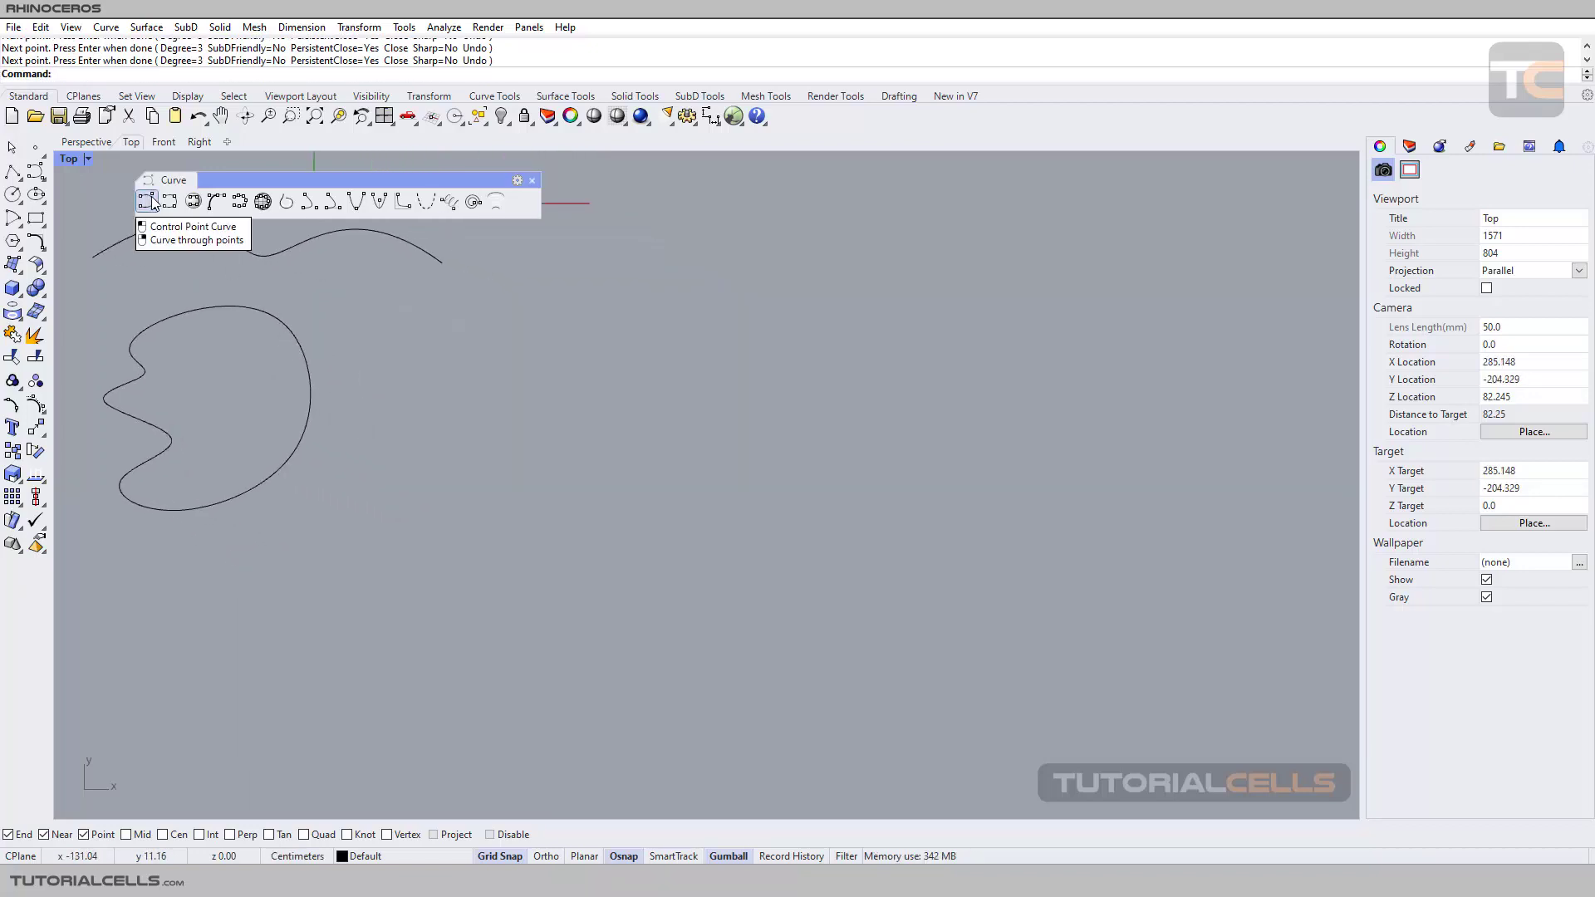
click(152, 200)
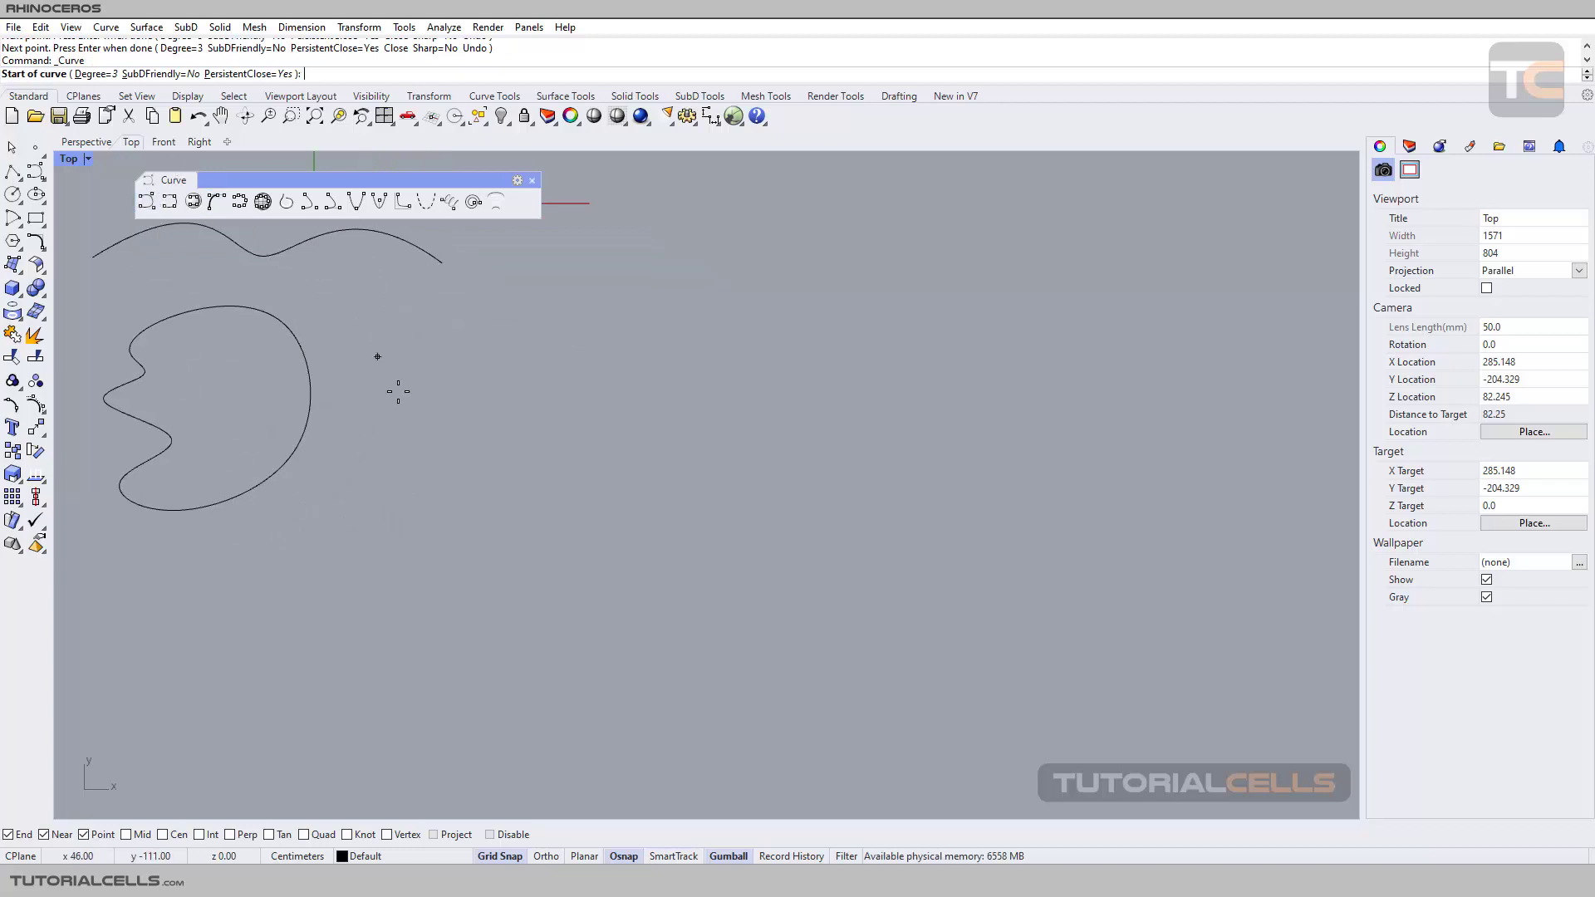
Draw a five-point open curve with PersistentClose set to No
click(399, 436)
click(506, 353)
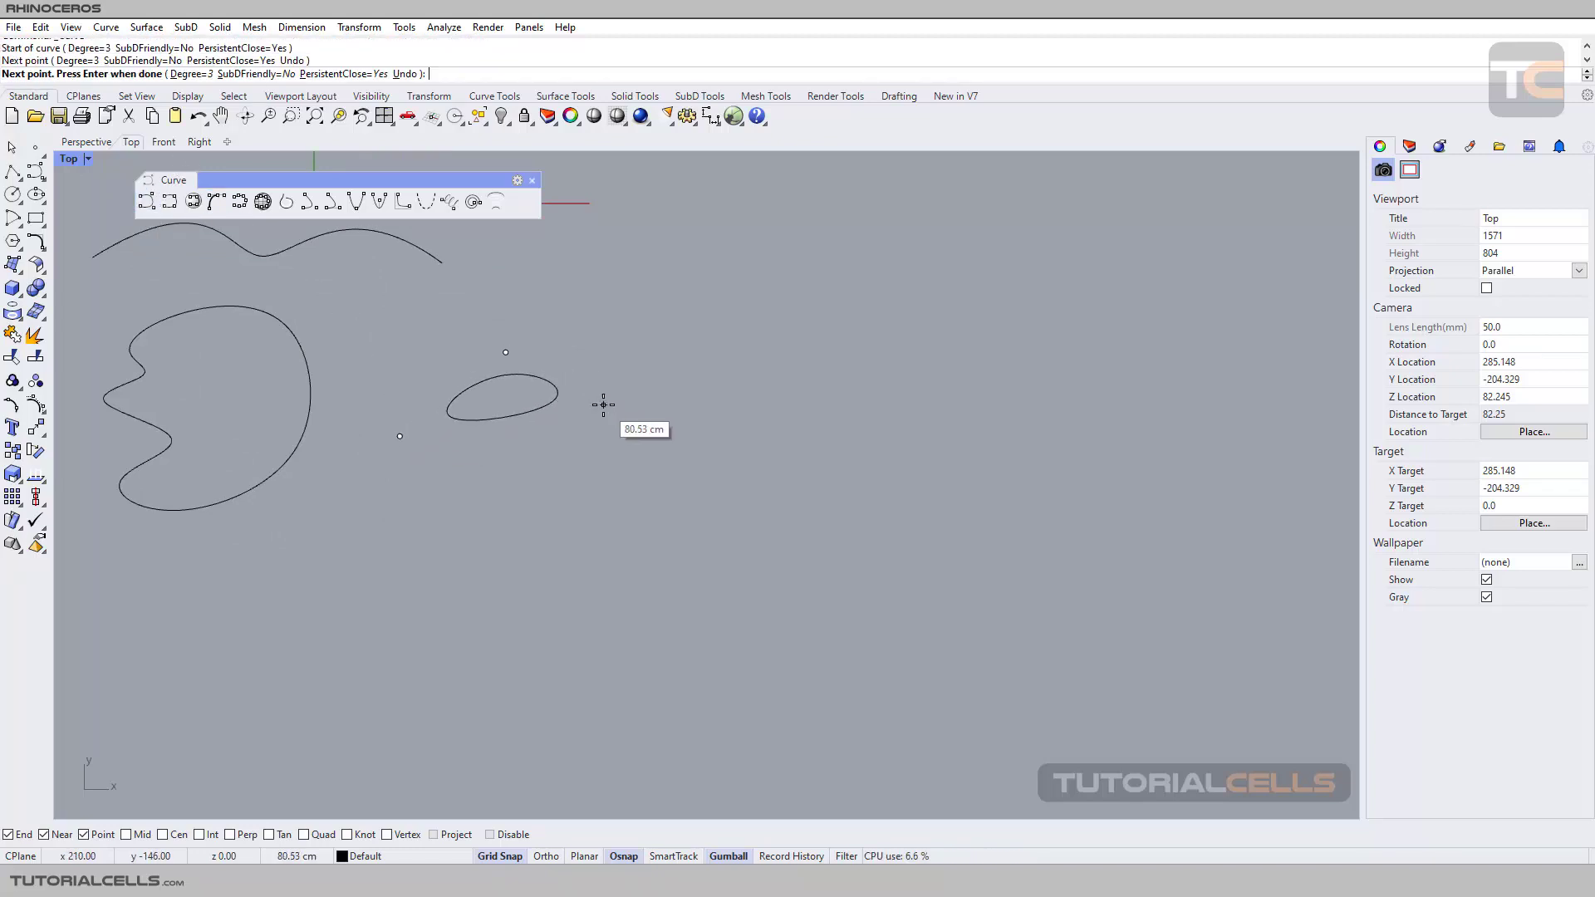
click(337, 74)
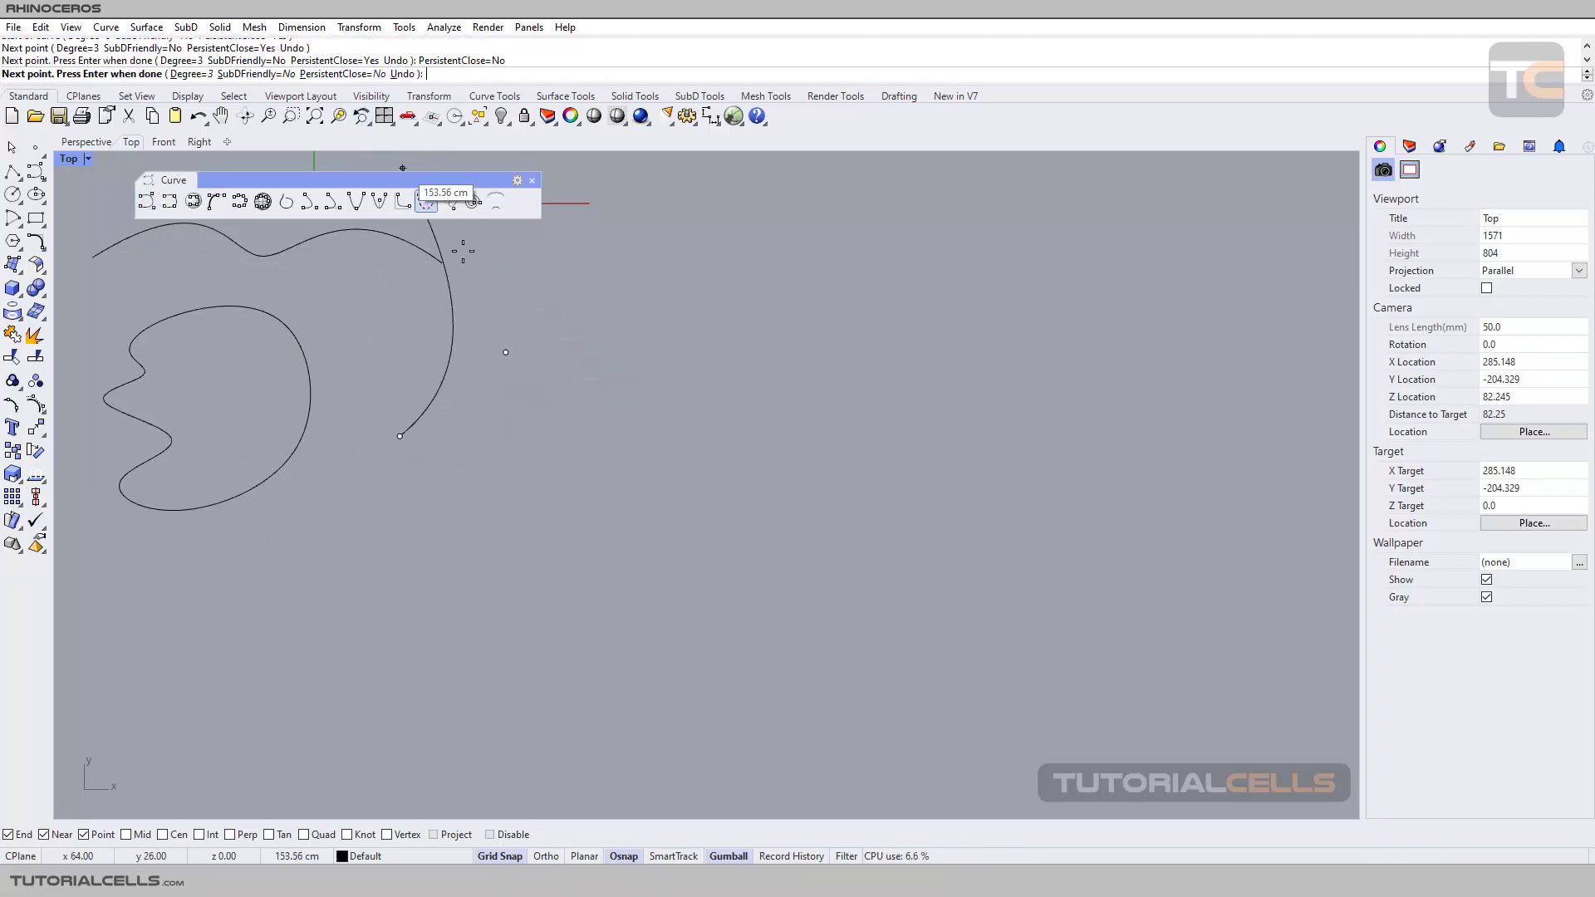
click(604, 361)
click(680, 481)
click(512, 528)
key(Return)
Window-select all three curves and delete them
scroll(487, 438, down, 3)
drag(599, 254, 379, 468)
key(Delete)
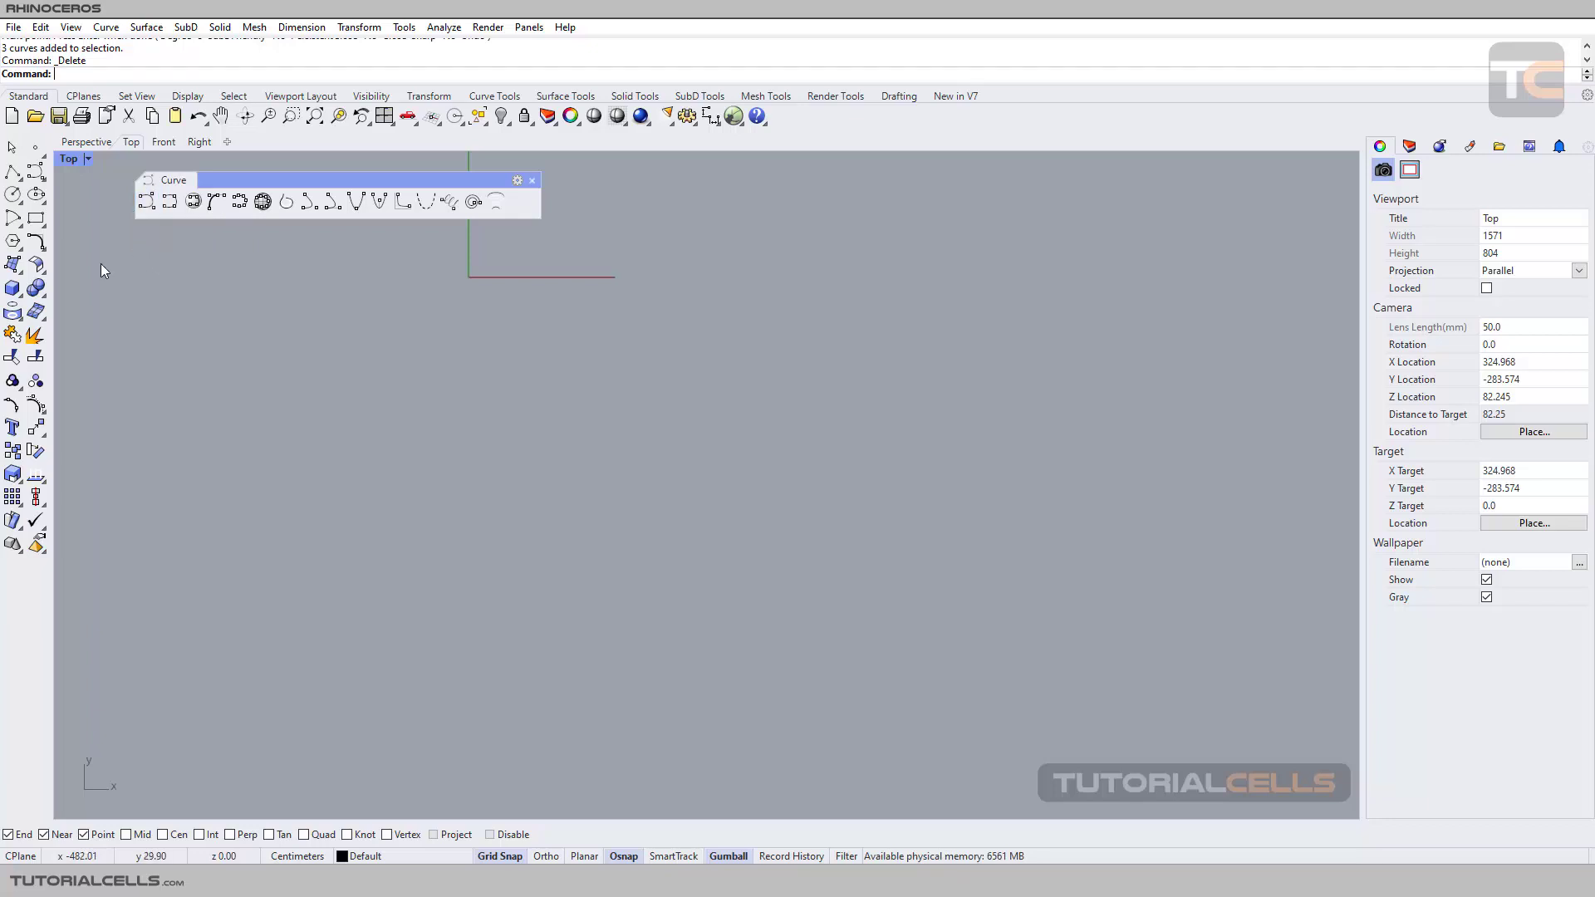
Place seven point objects across the Top view with the Multiple Points tool
click(45, 160)
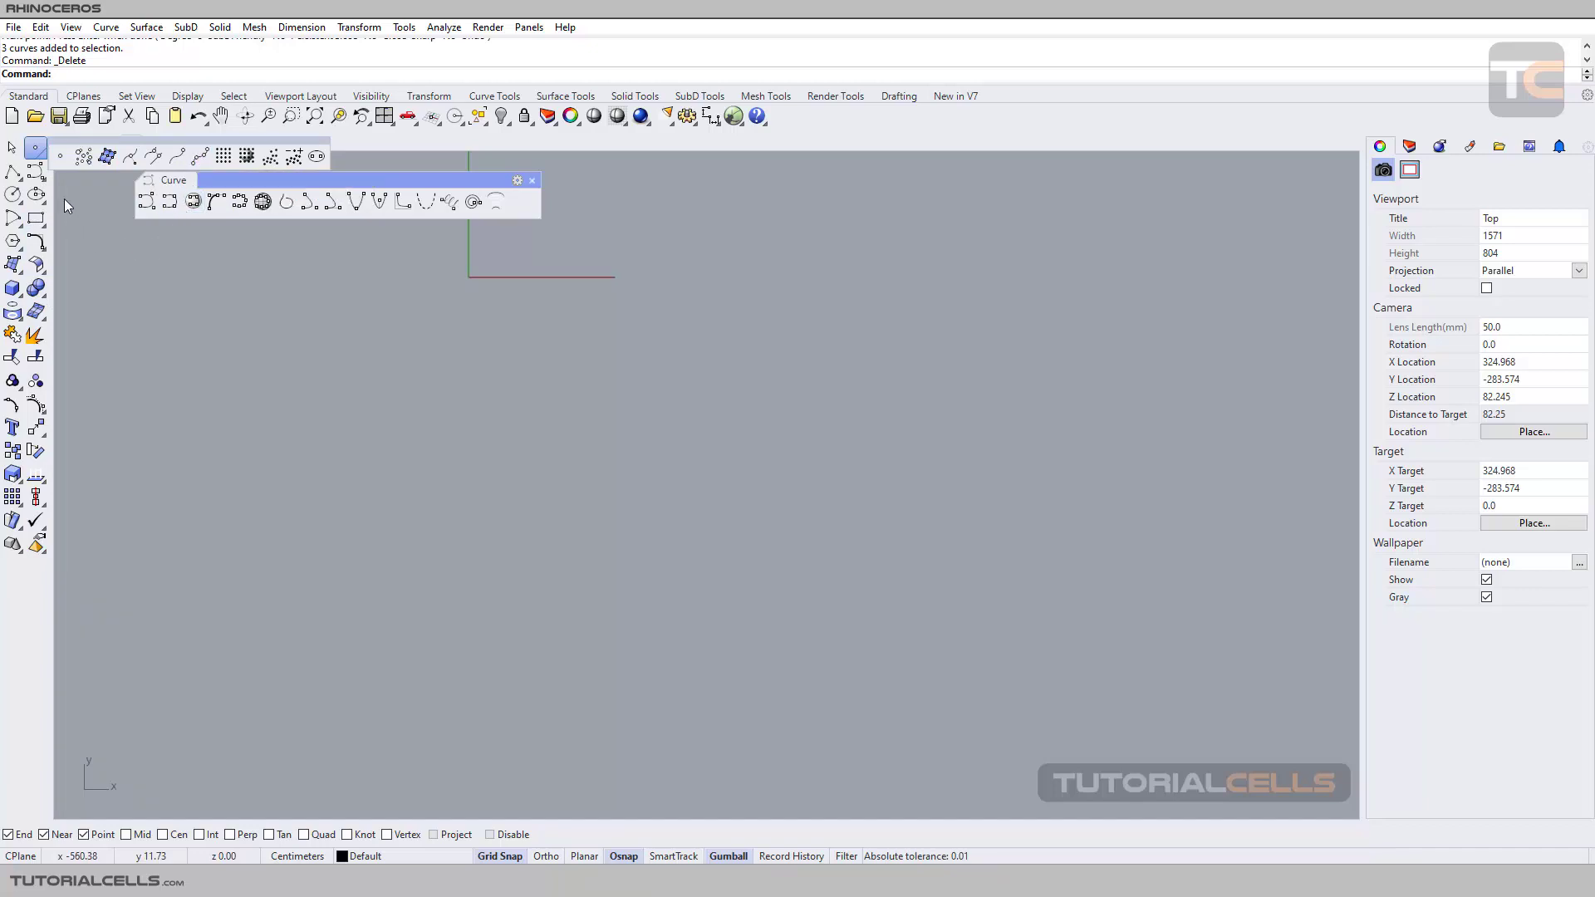
click(21, 179)
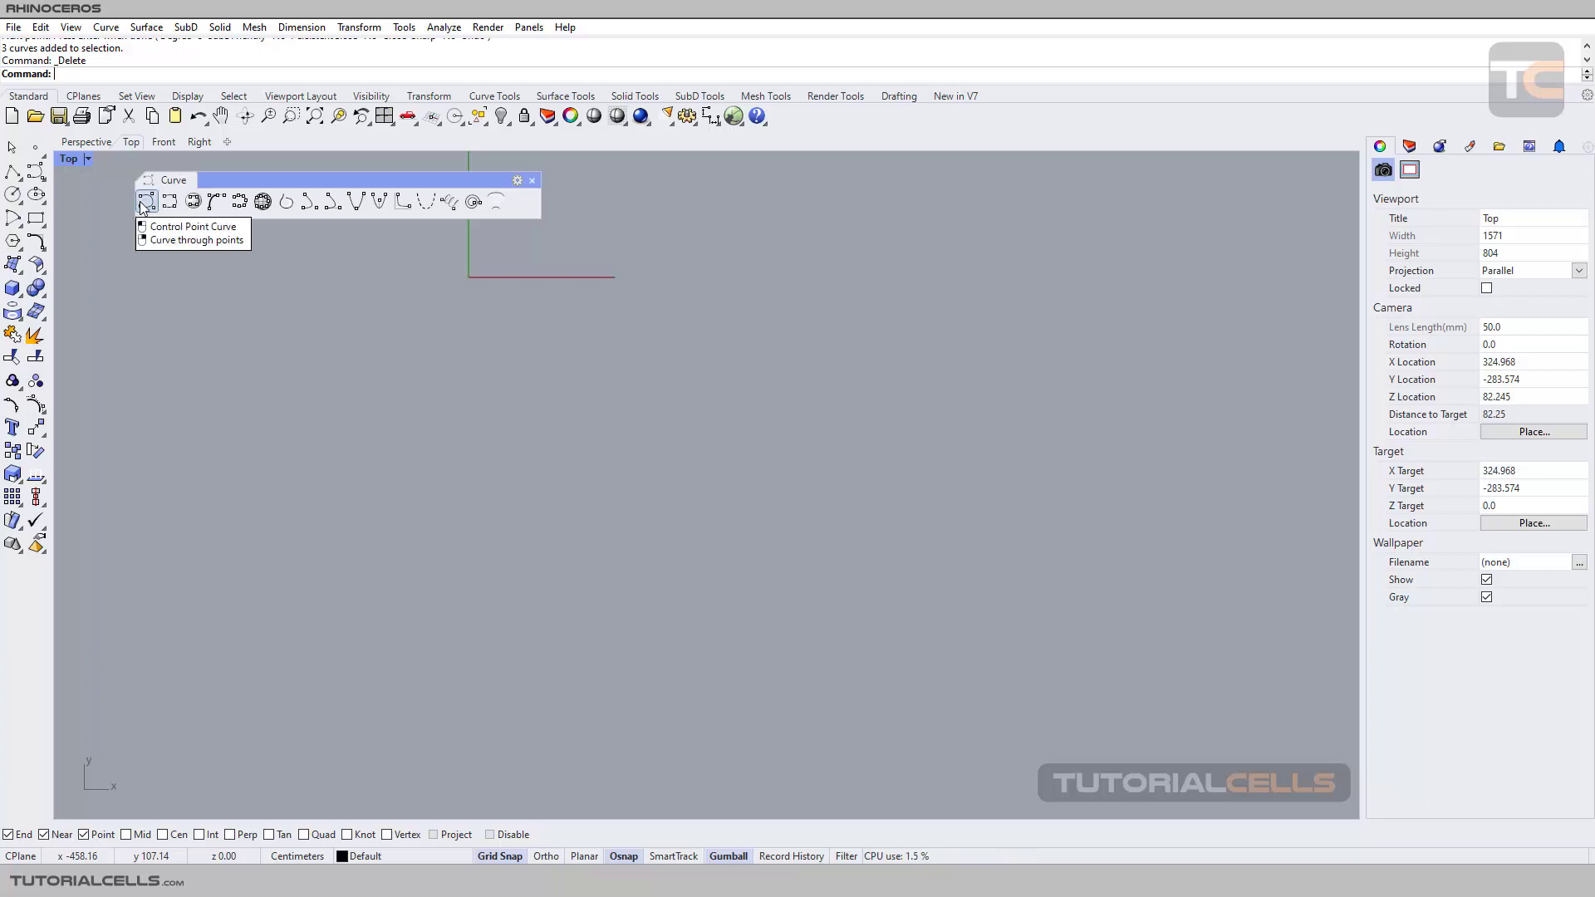
click(44, 156)
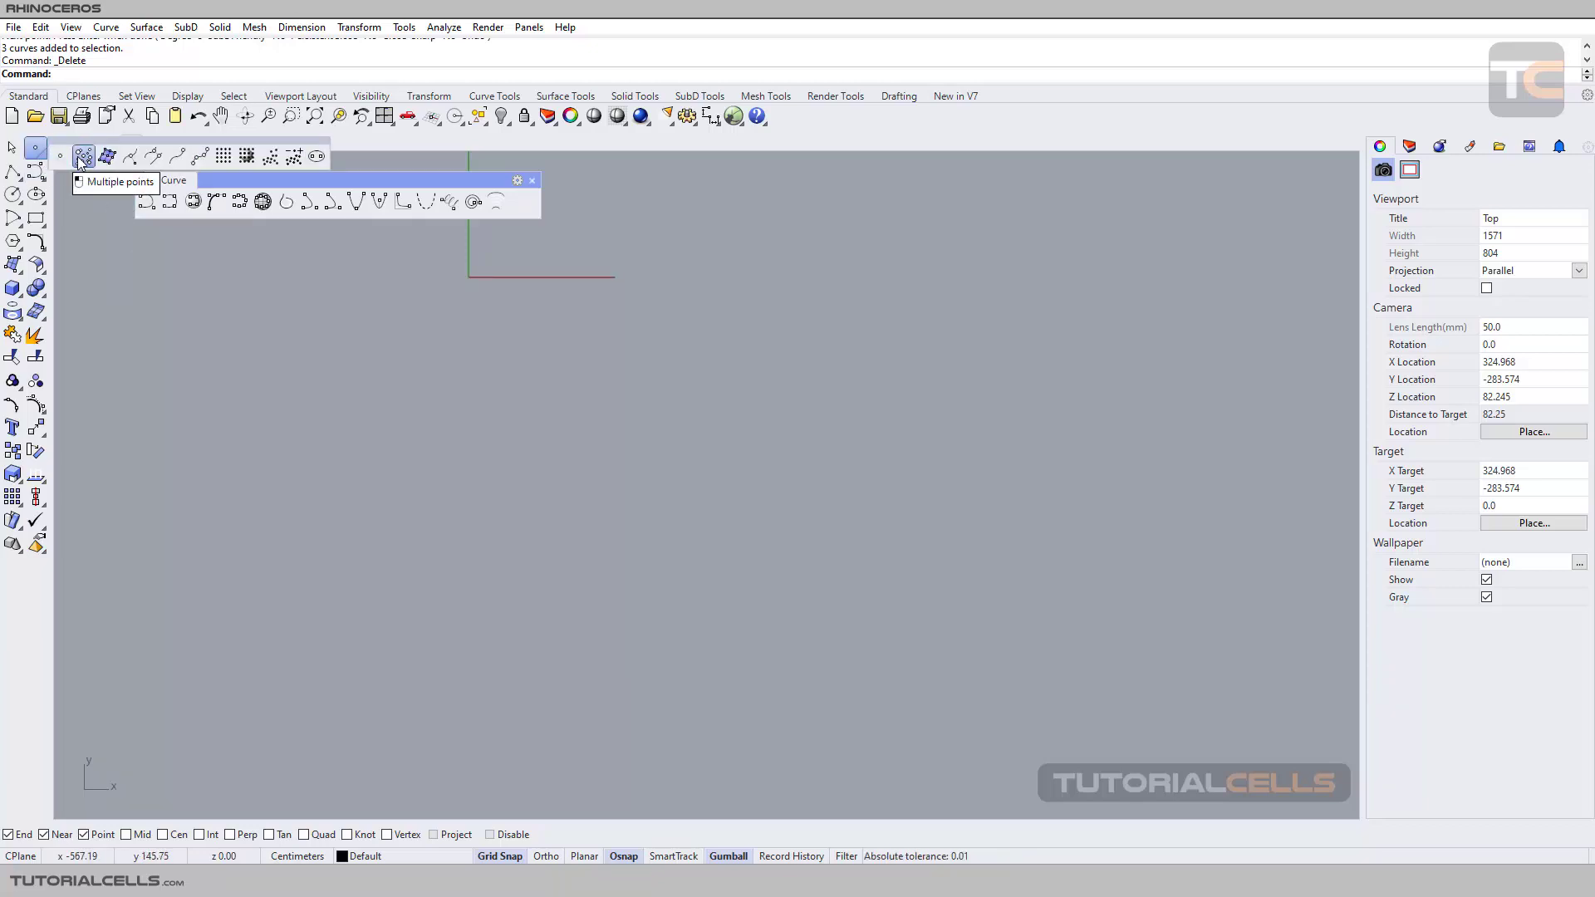
click(83, 157)
click(274, 457)
click(338, 328)
click(462, 484)
click(528, 357)
click(638, 515)
click(732, 358)
click(777, 425)
key(Return)
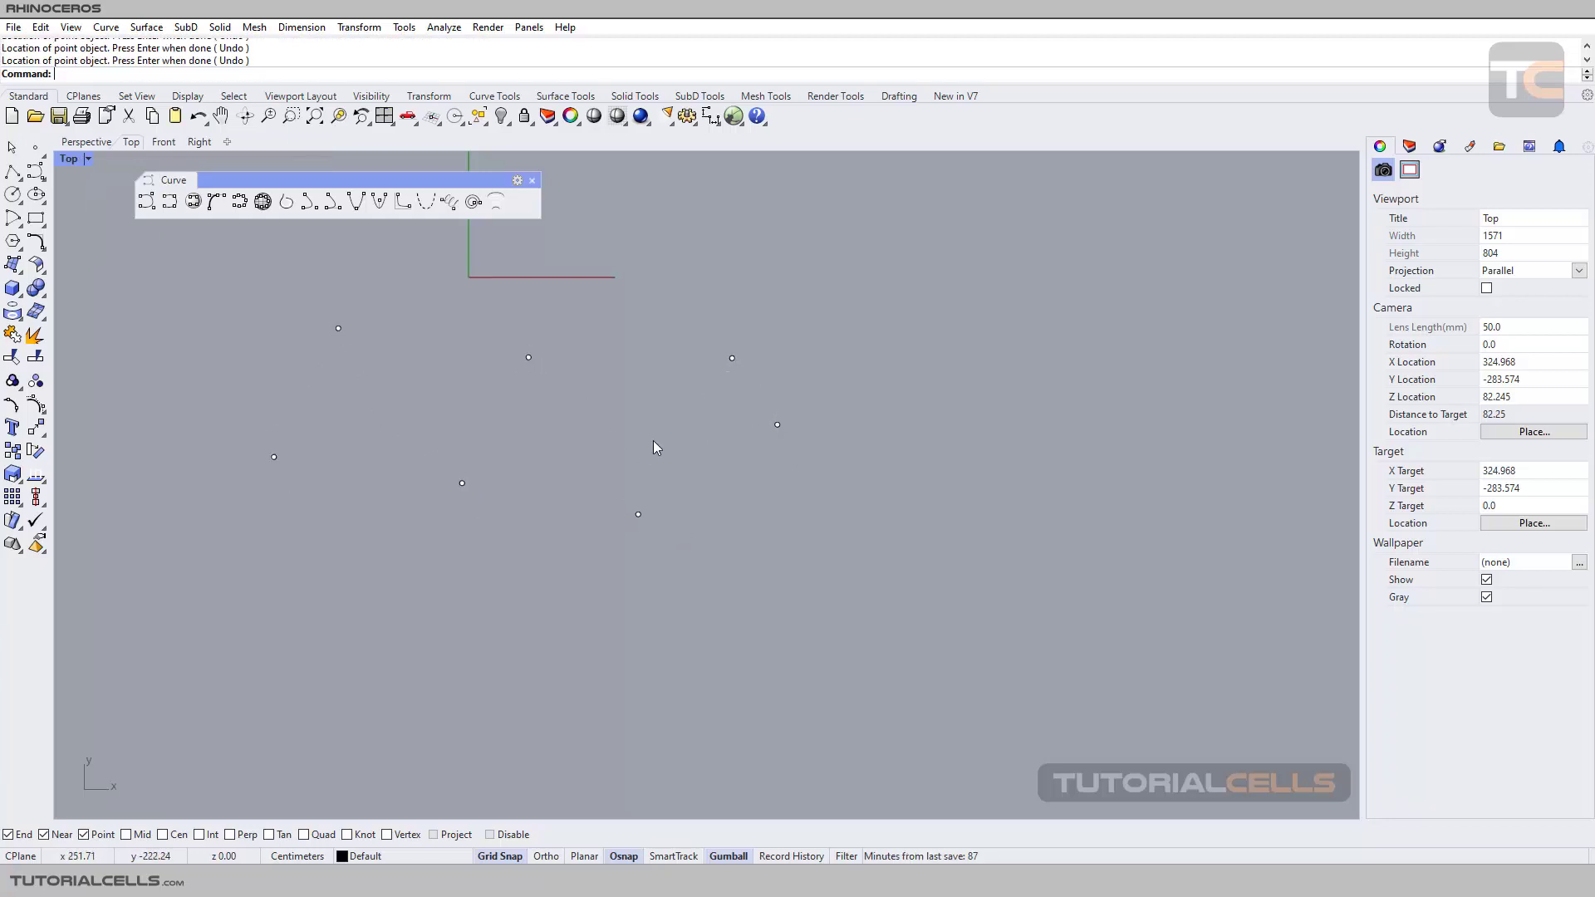
Preview an interpolated curve through the seven points, then switch to Control Point Curve
right_click(153, 207)
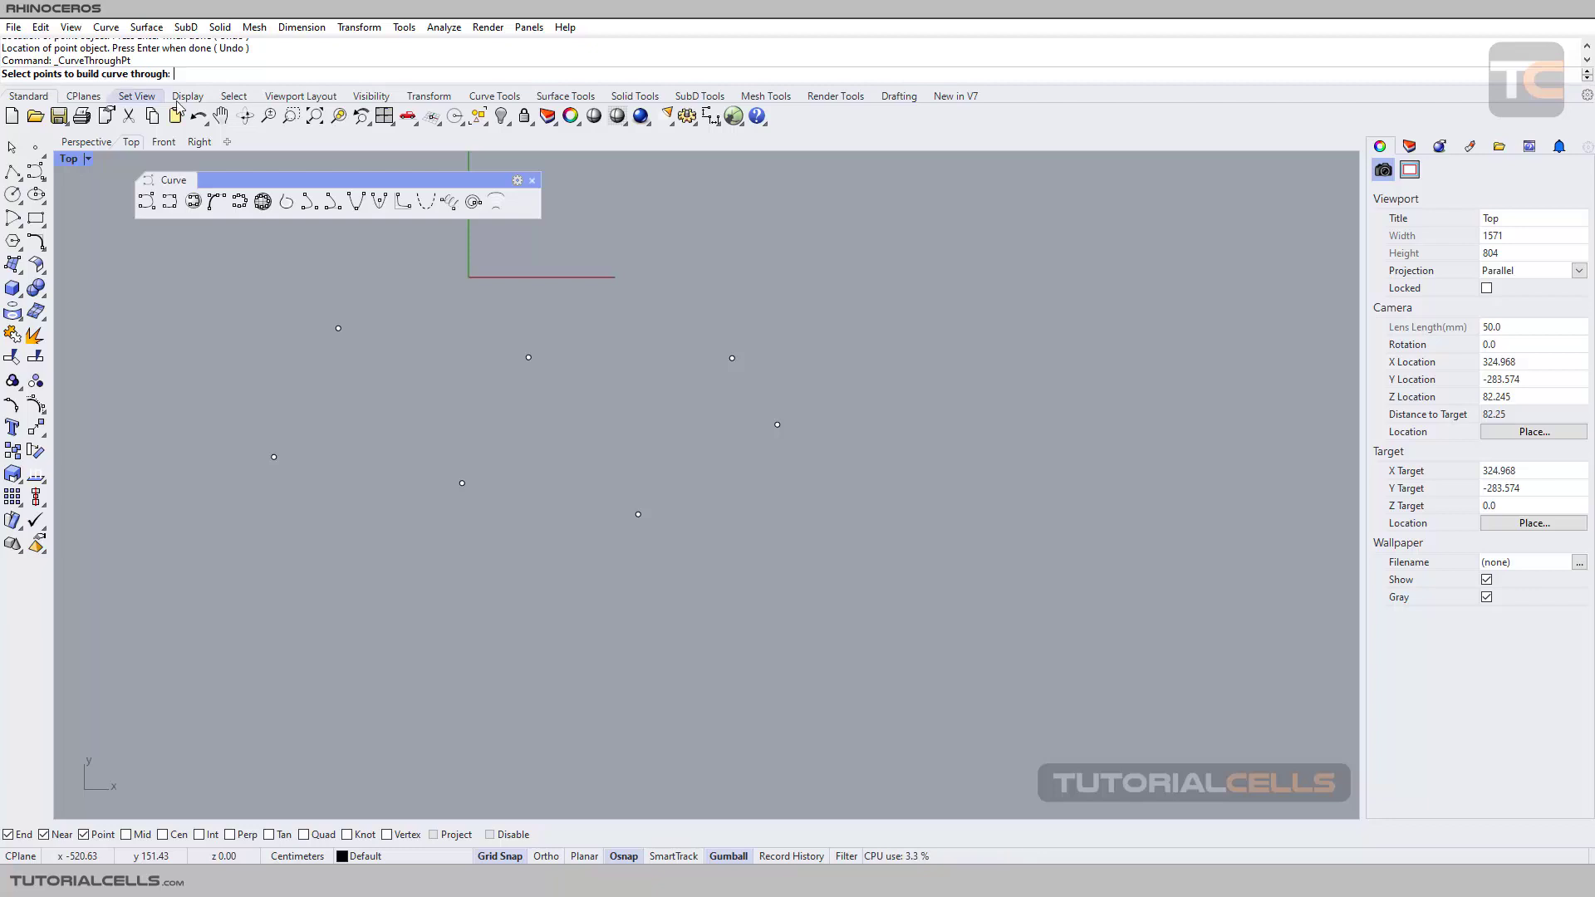
drag(180, 281, 916, 588)
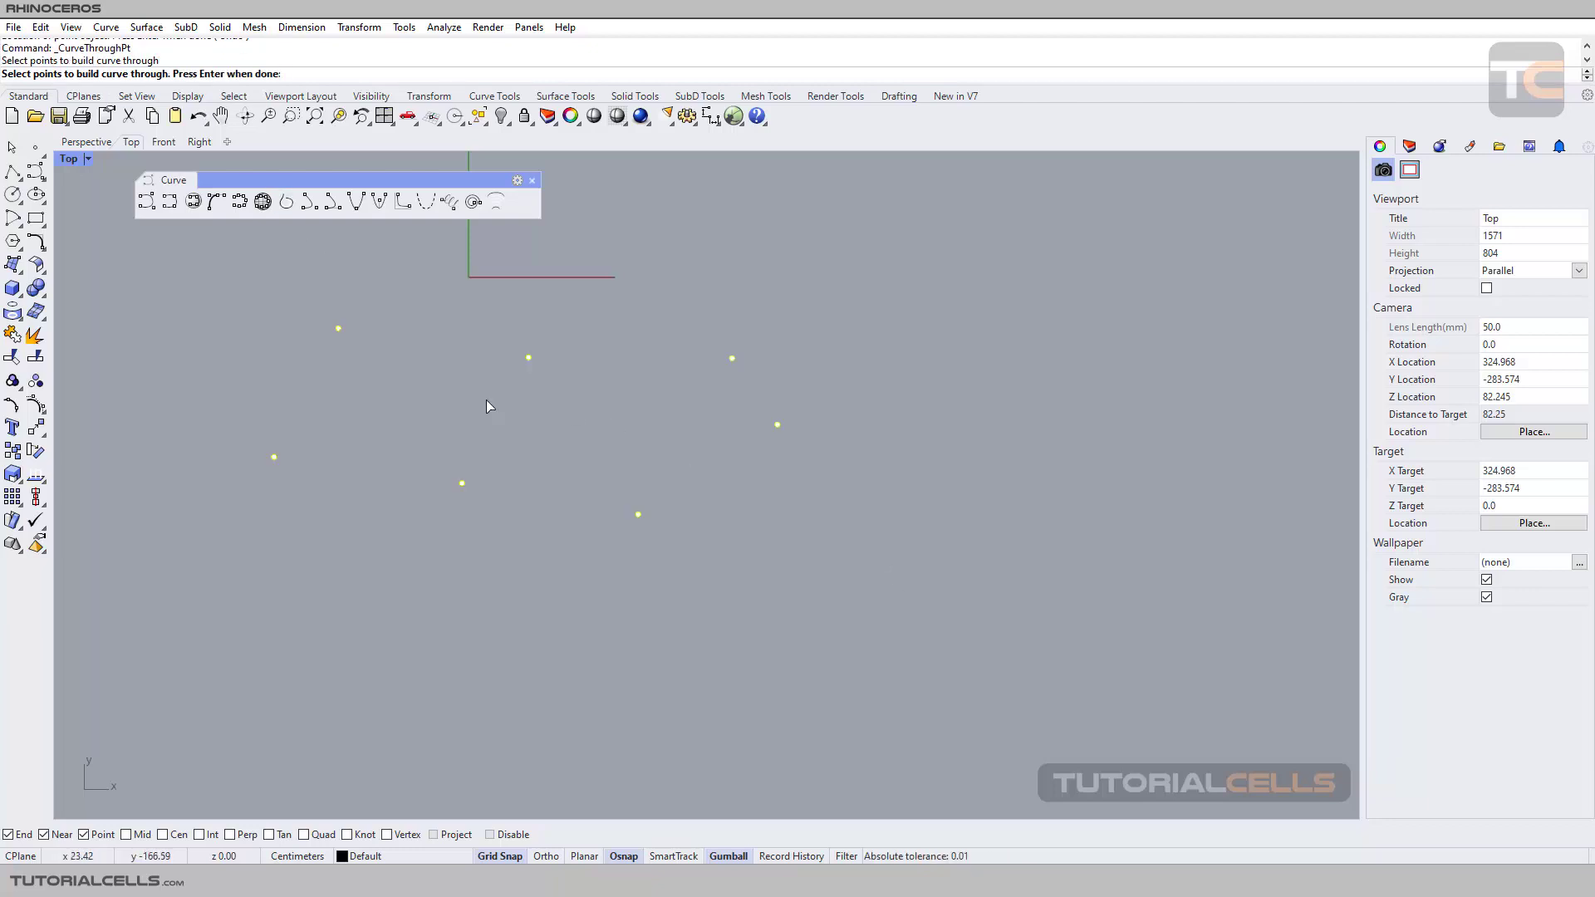
key(Return)
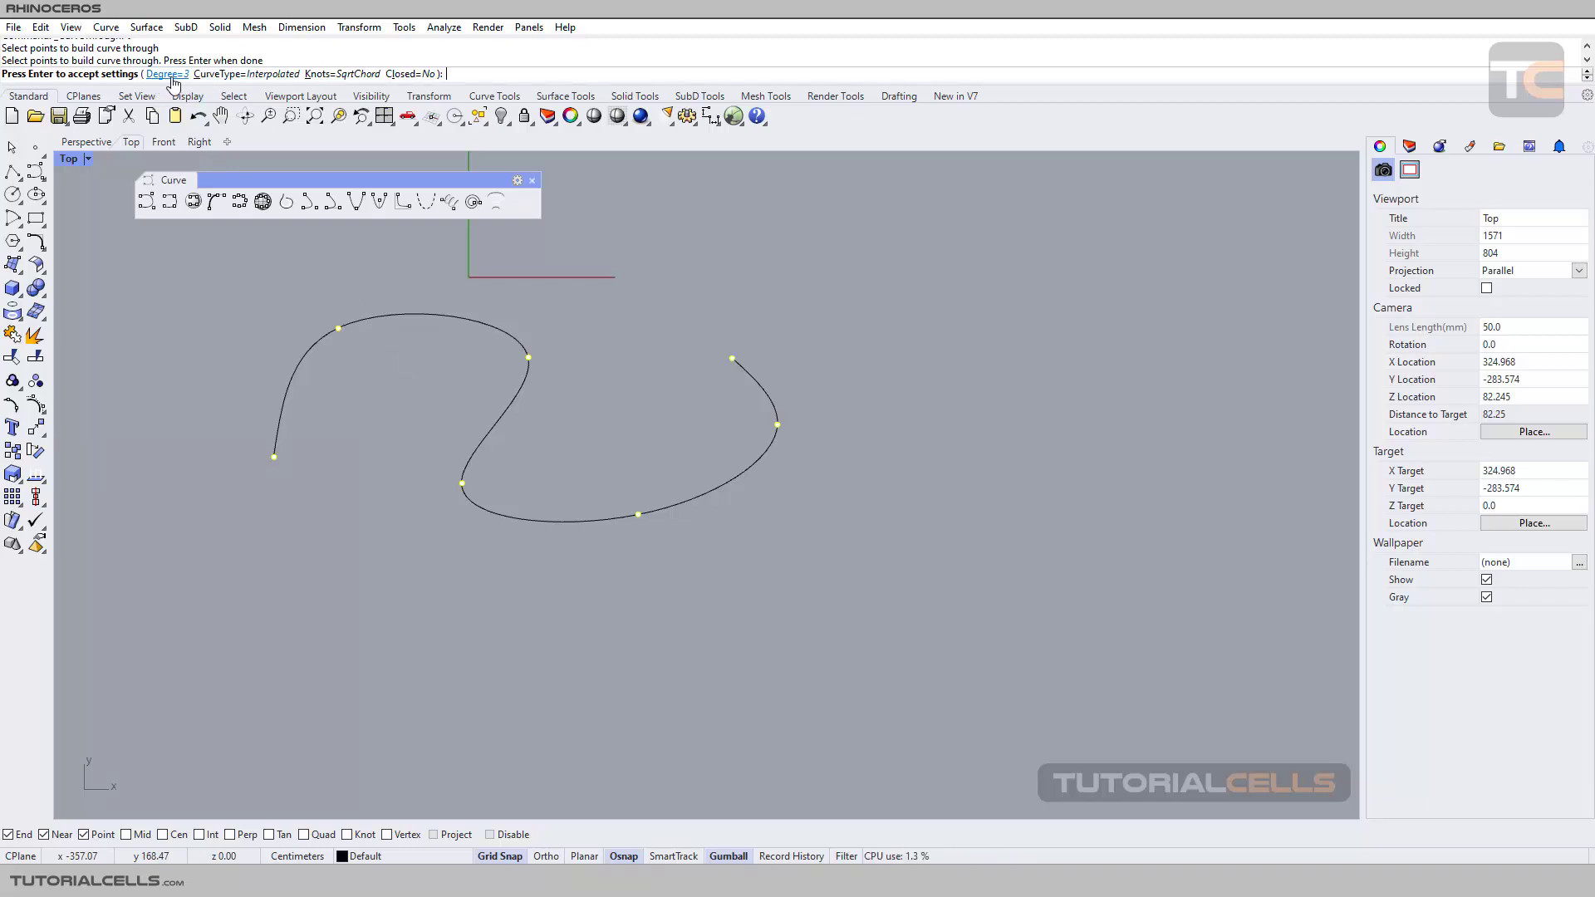
click(247, 75)
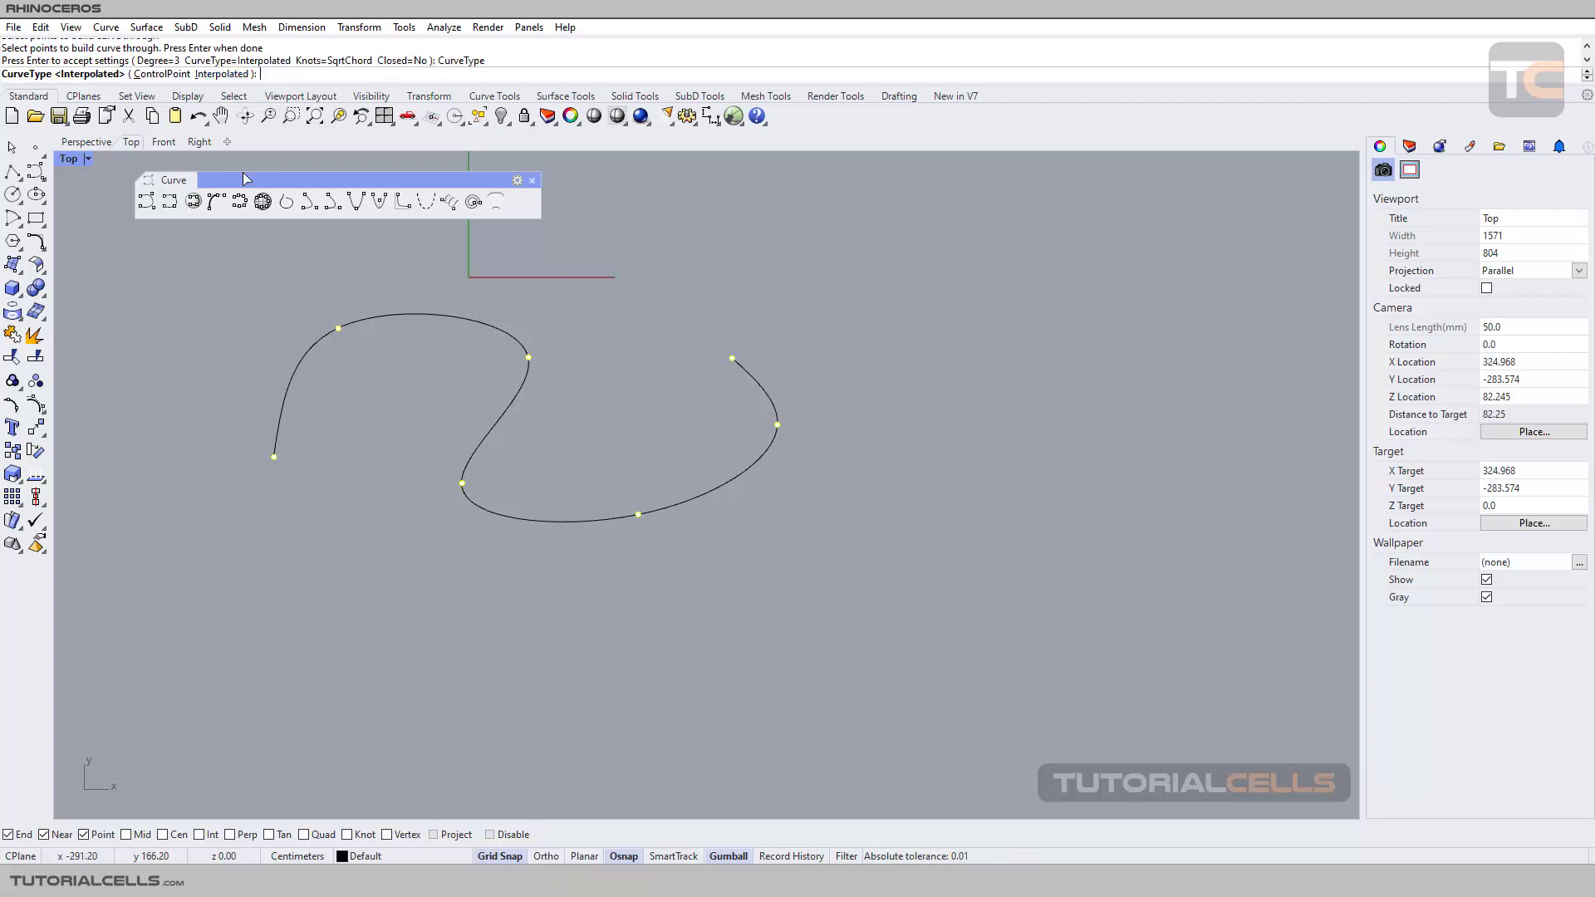
click(150, 202)
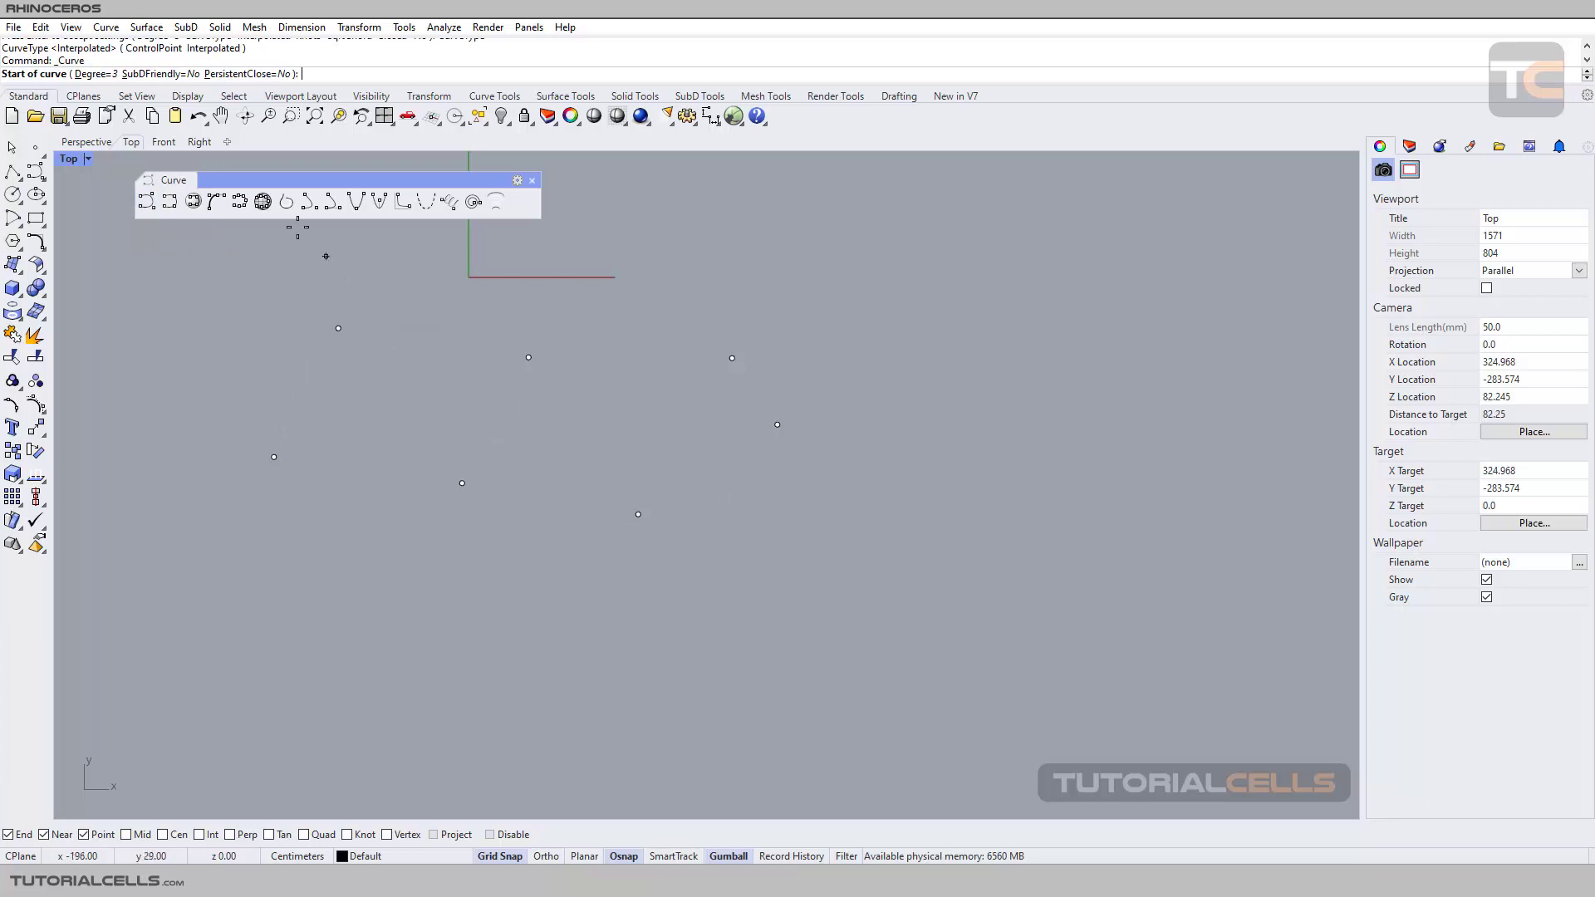
Cancel, then build a curve through the seven points, keeping the Interpolated curve type
key(Escape)
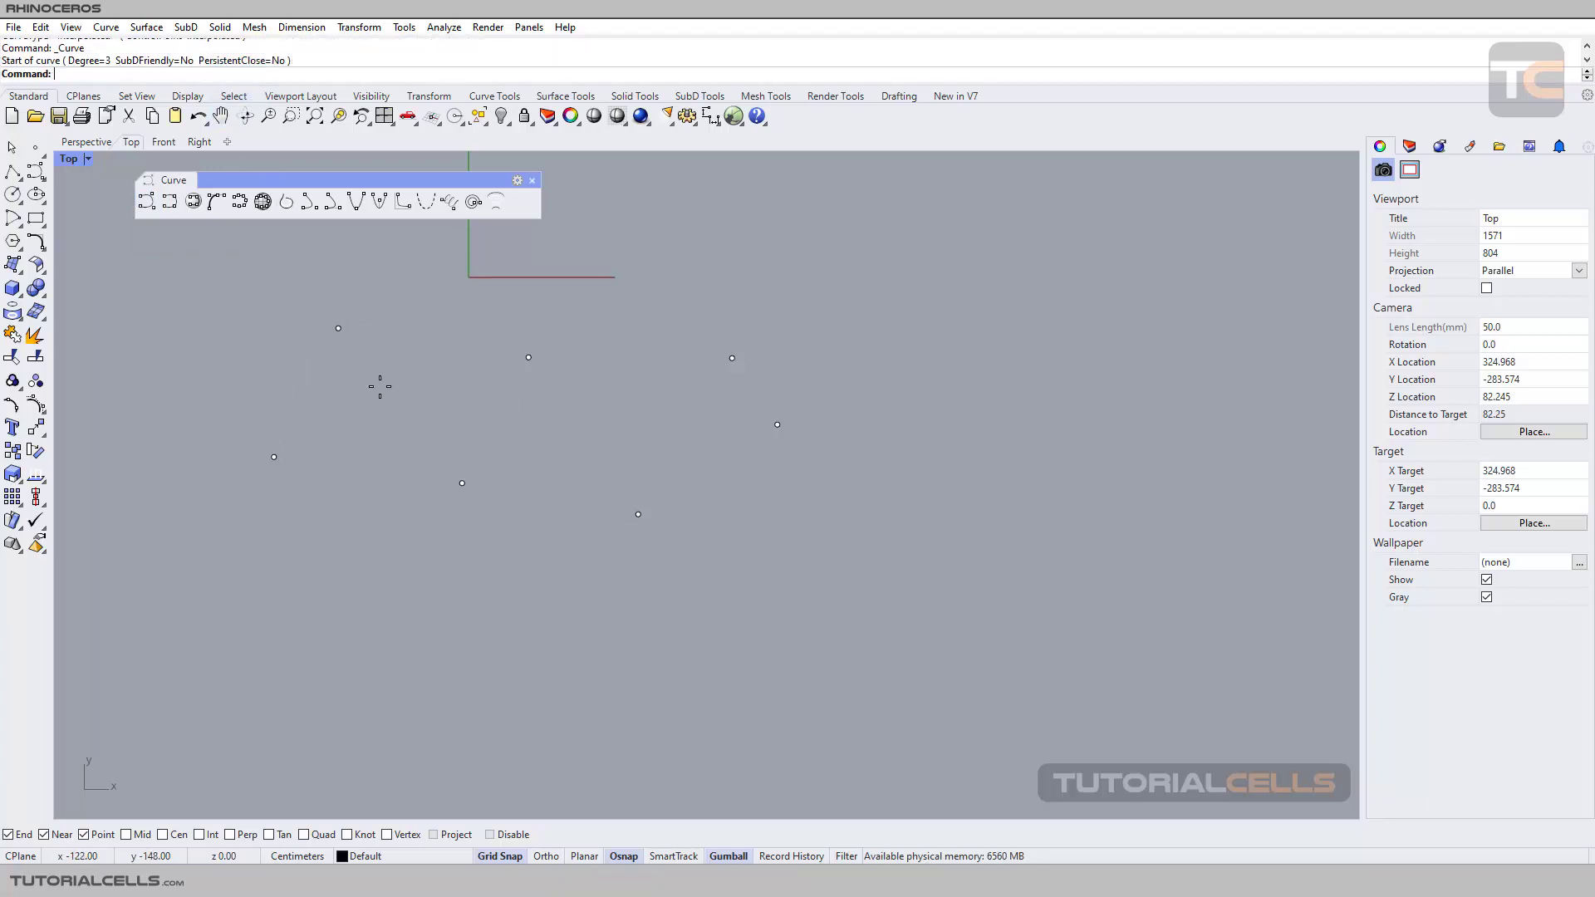
right_click(146, 201)
drag(207, 284, 828, 594)
key(Return)
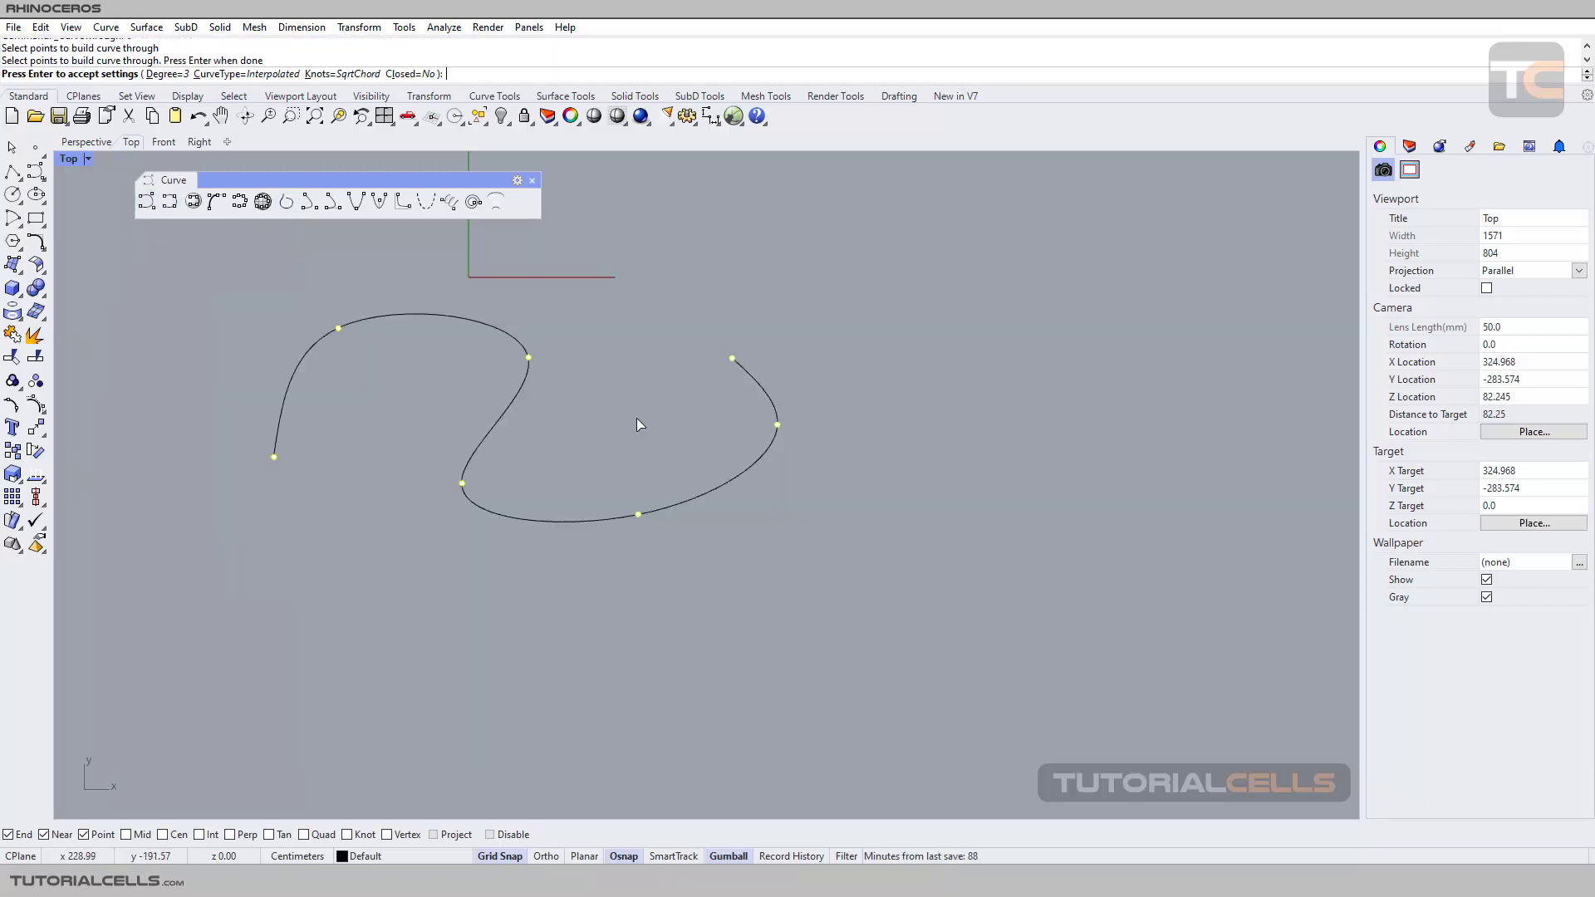
click(282, 75)
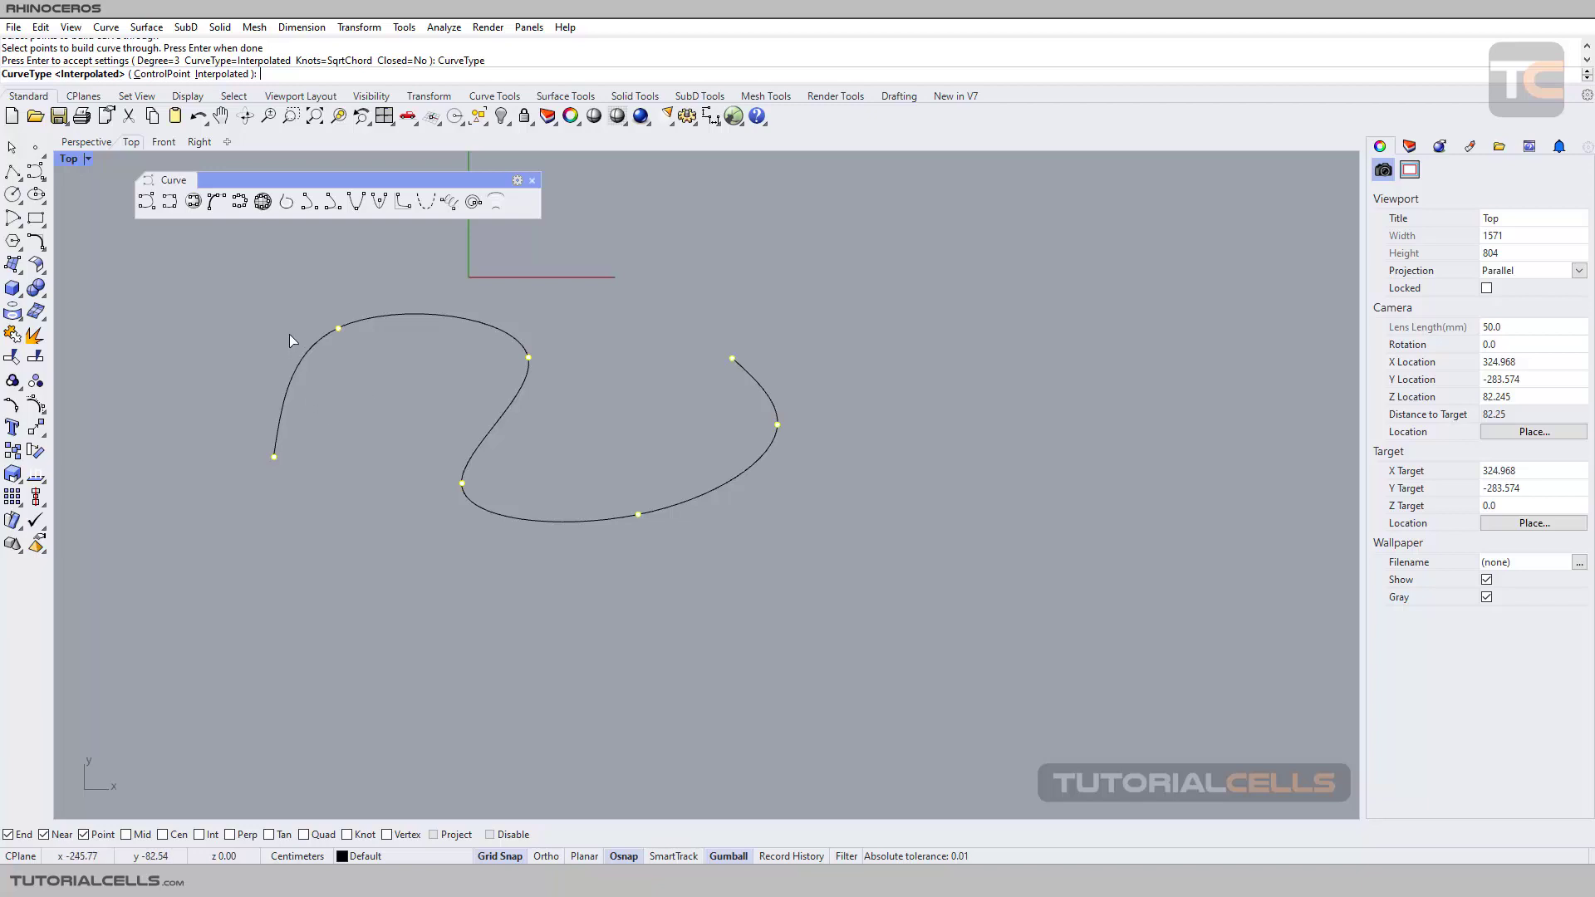
click(213, 78)
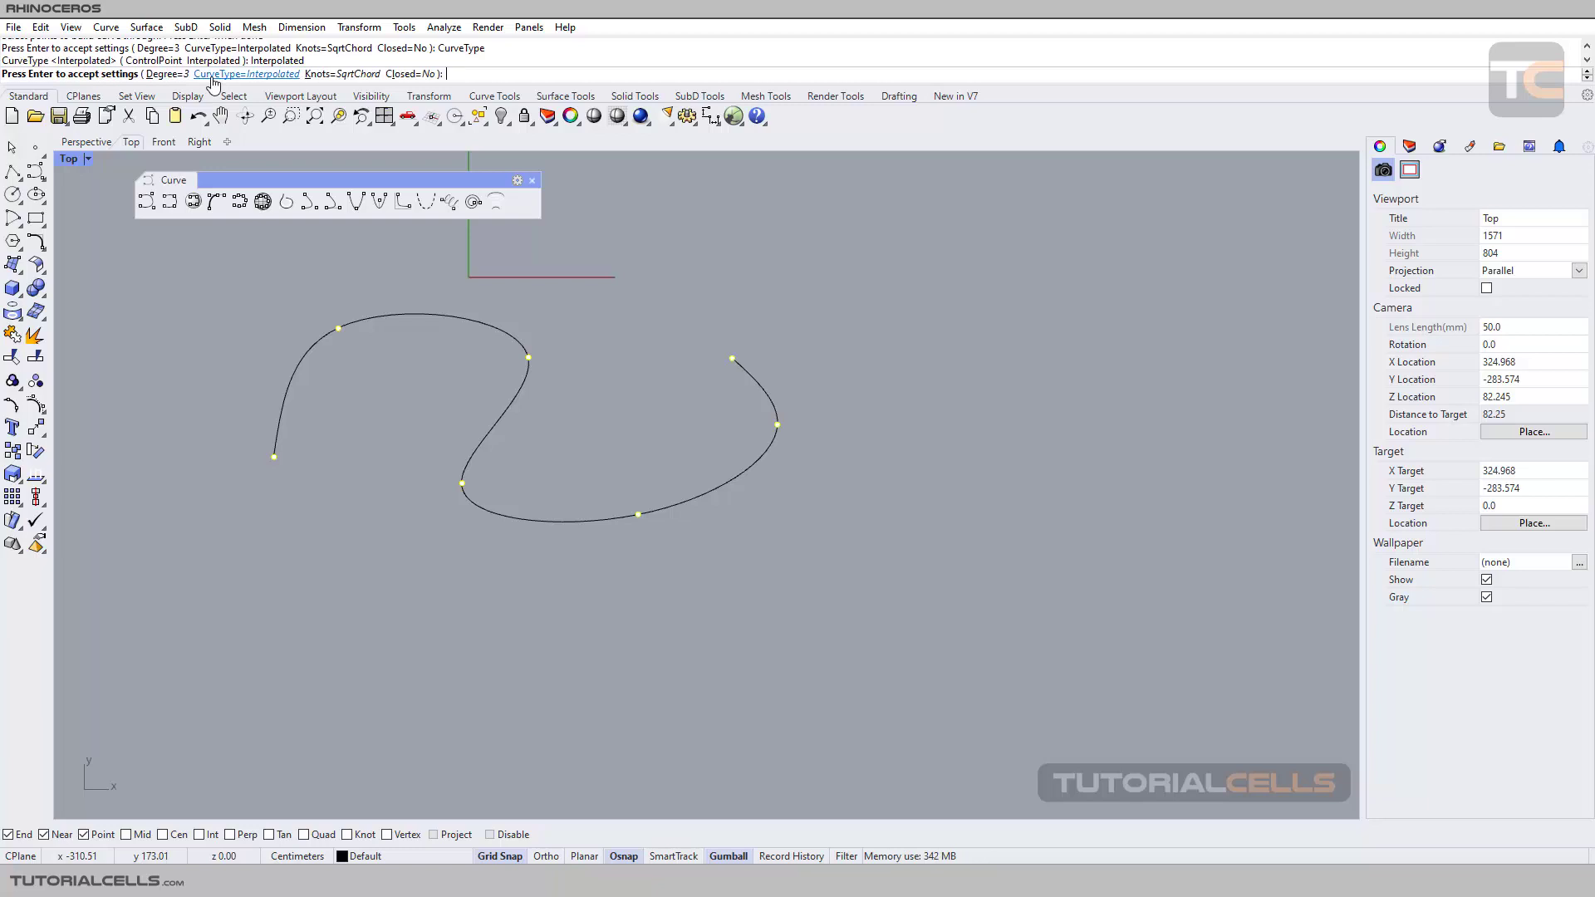
Try Chord knot spacing, then finish the curve with SqrtChord knots
click(329, 76)
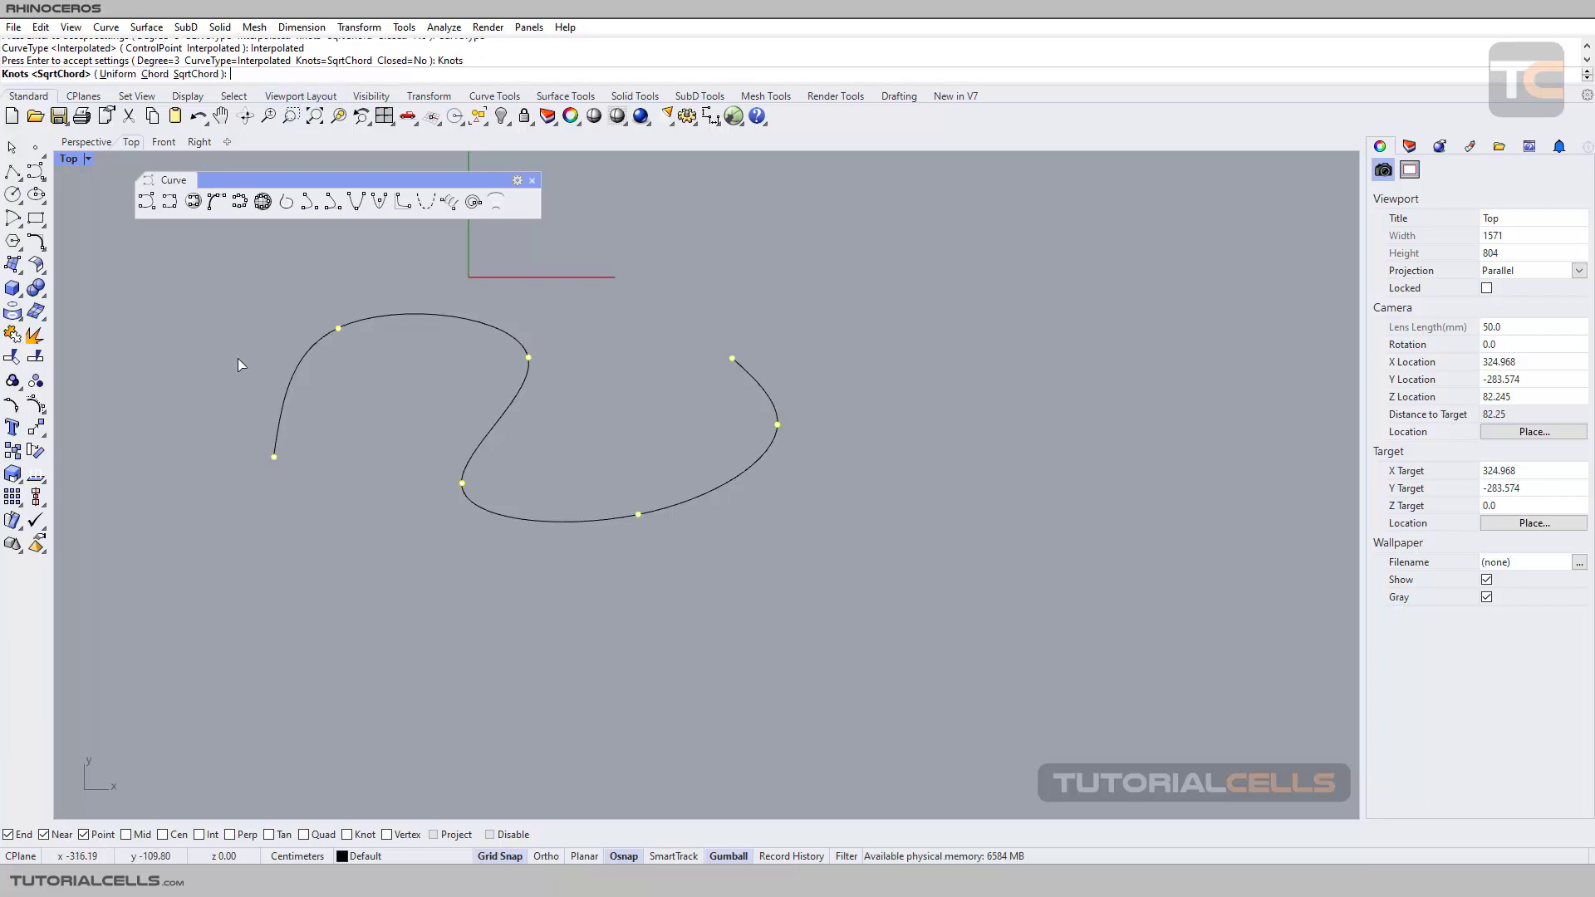
scroll(451, 479, up, 2)
right_drag(432, 431, 457, 460)
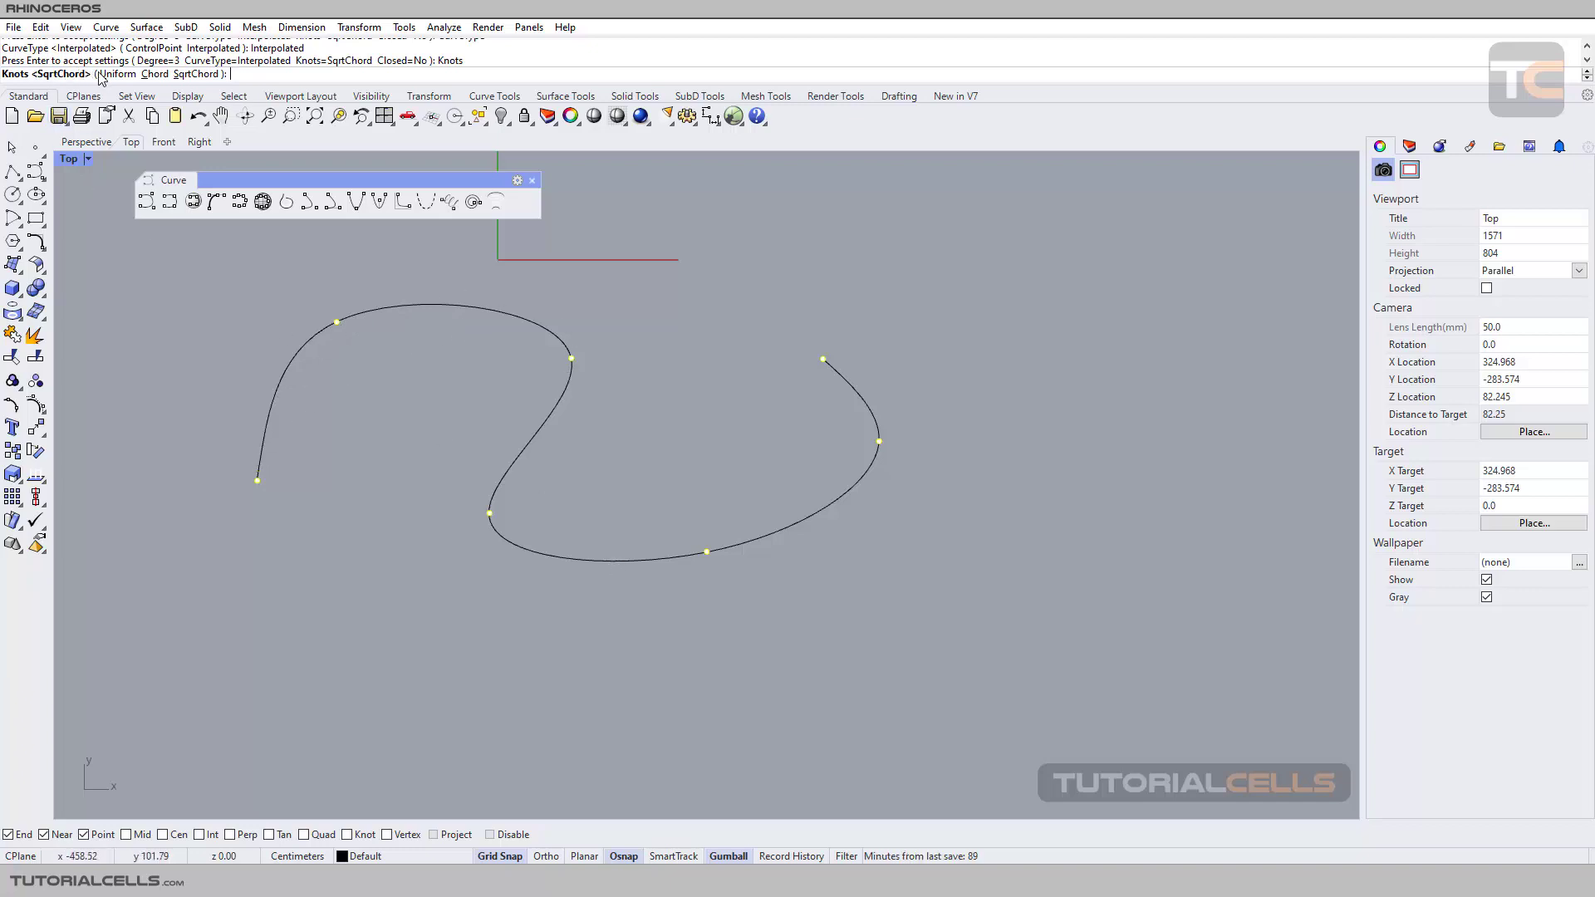
click(152, 74)
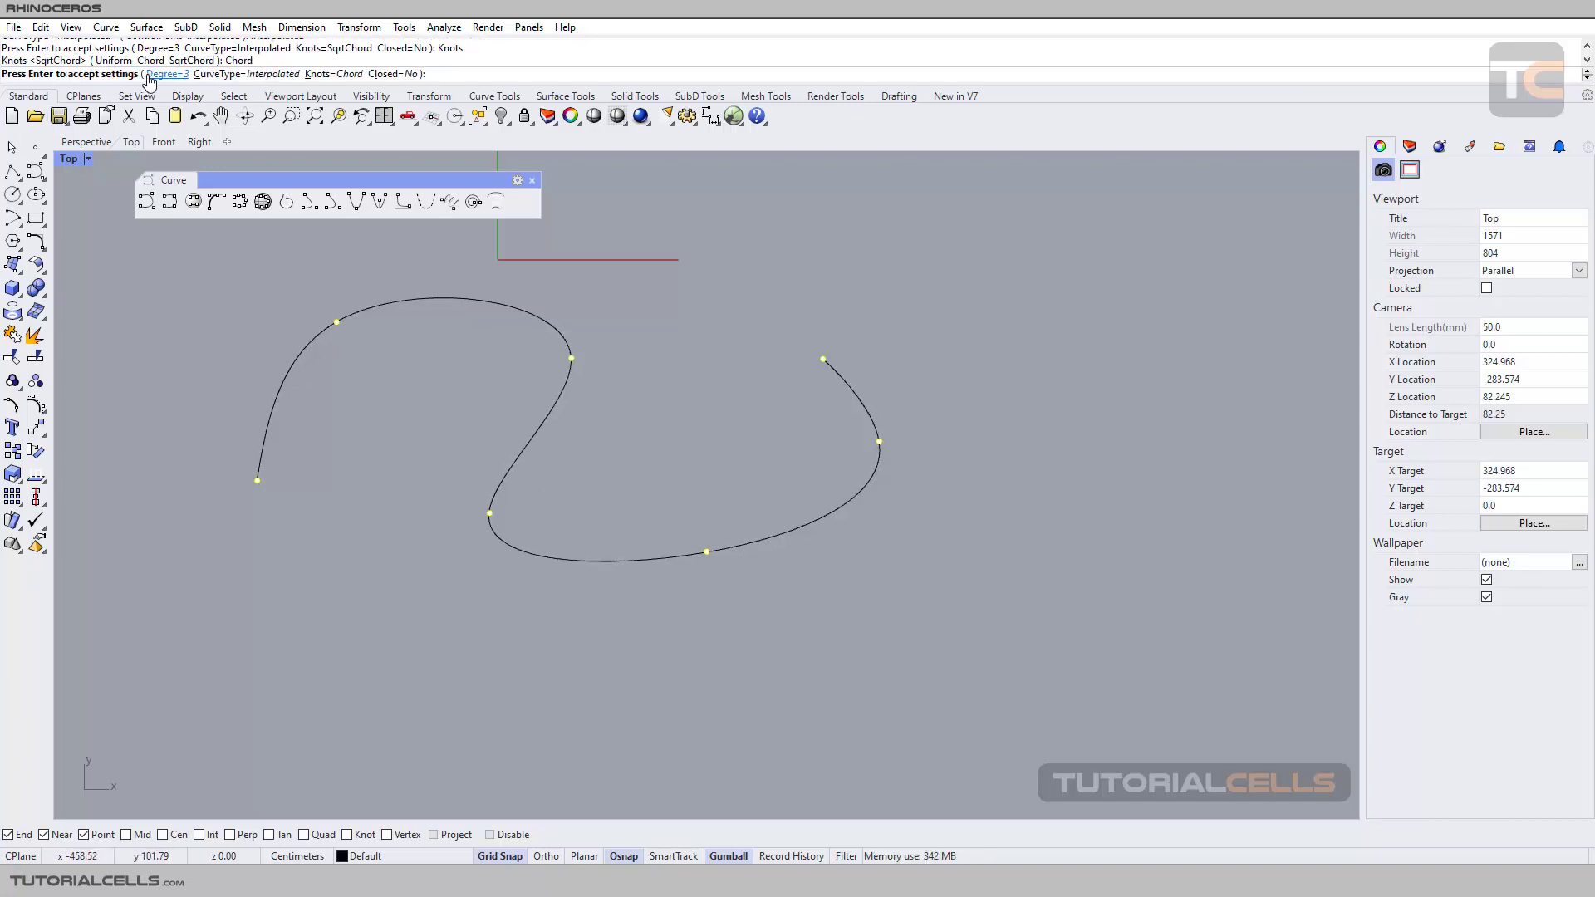
click(334, 74)
click(191, 74)
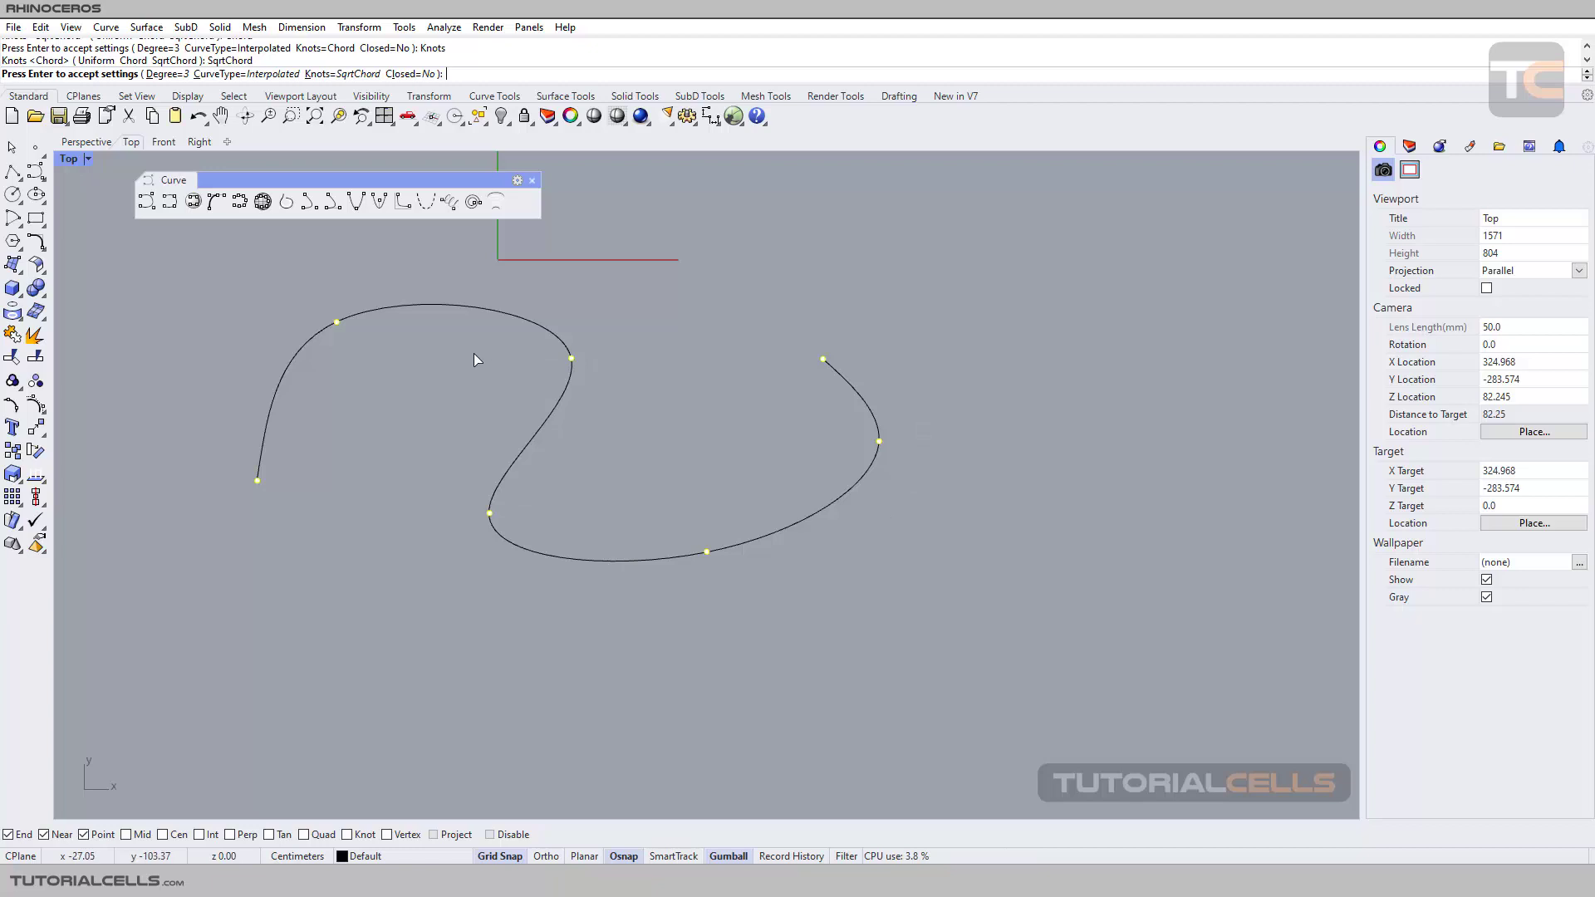
key(Return)
Window-select the curve and its seven points and delete them
scroll(472, 362, down, 4)
drag(243, 273, 881, 567)
key(Delete)
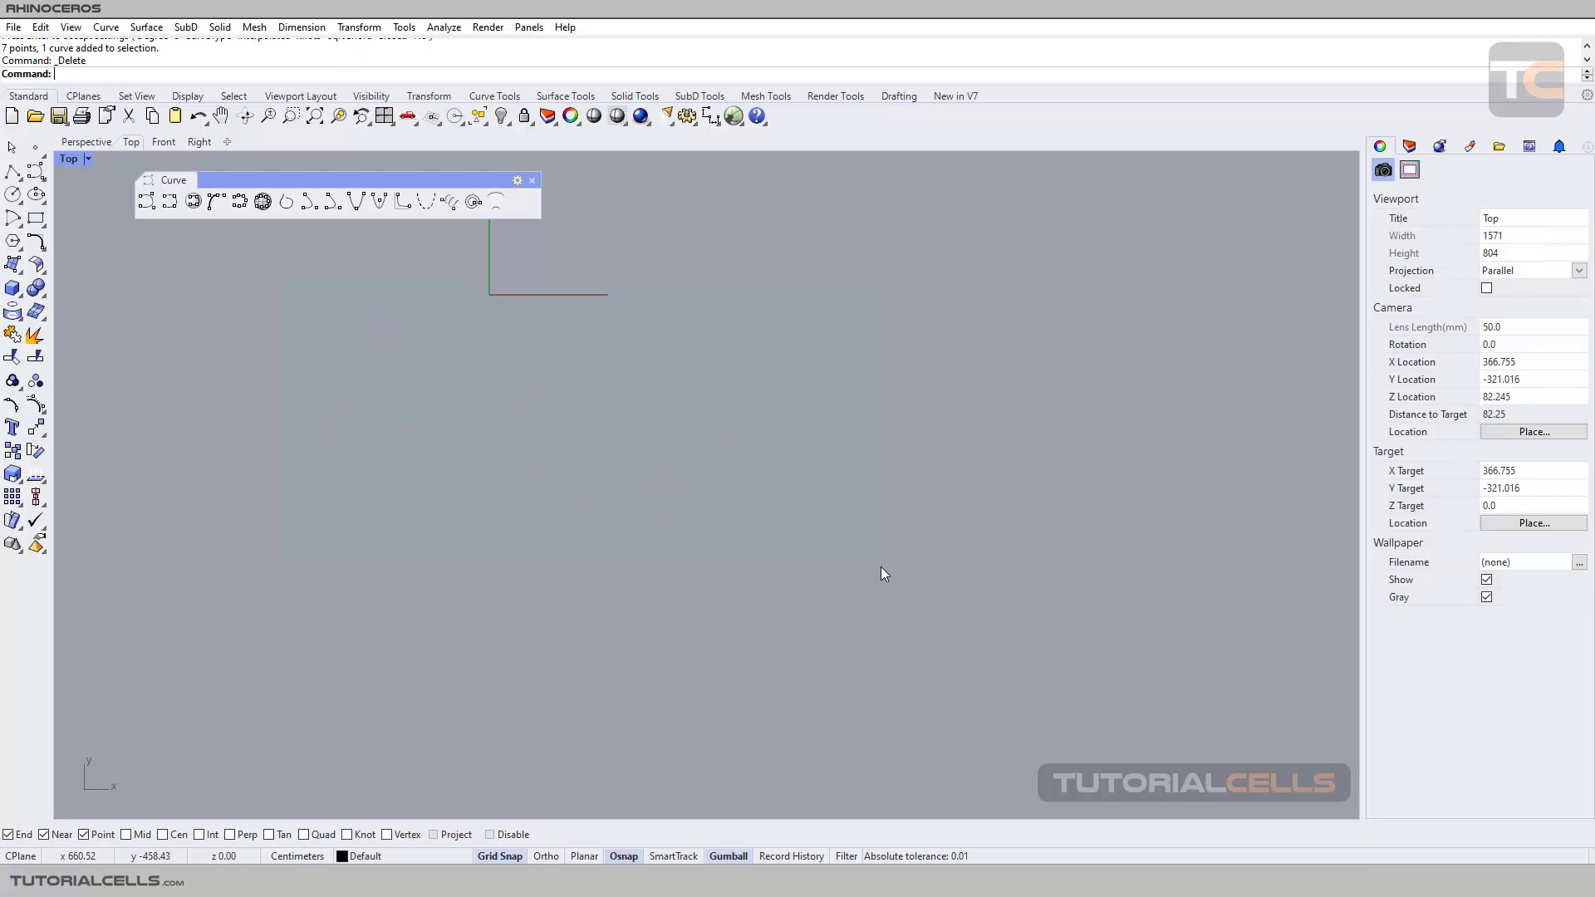
Draw an interpolated curve through nine points across the Top view
click(166, 209)
scroll(230, 393, up, 1)
scroll(241, 362, up, 1)
right_drag(242, 360, 349, 502)
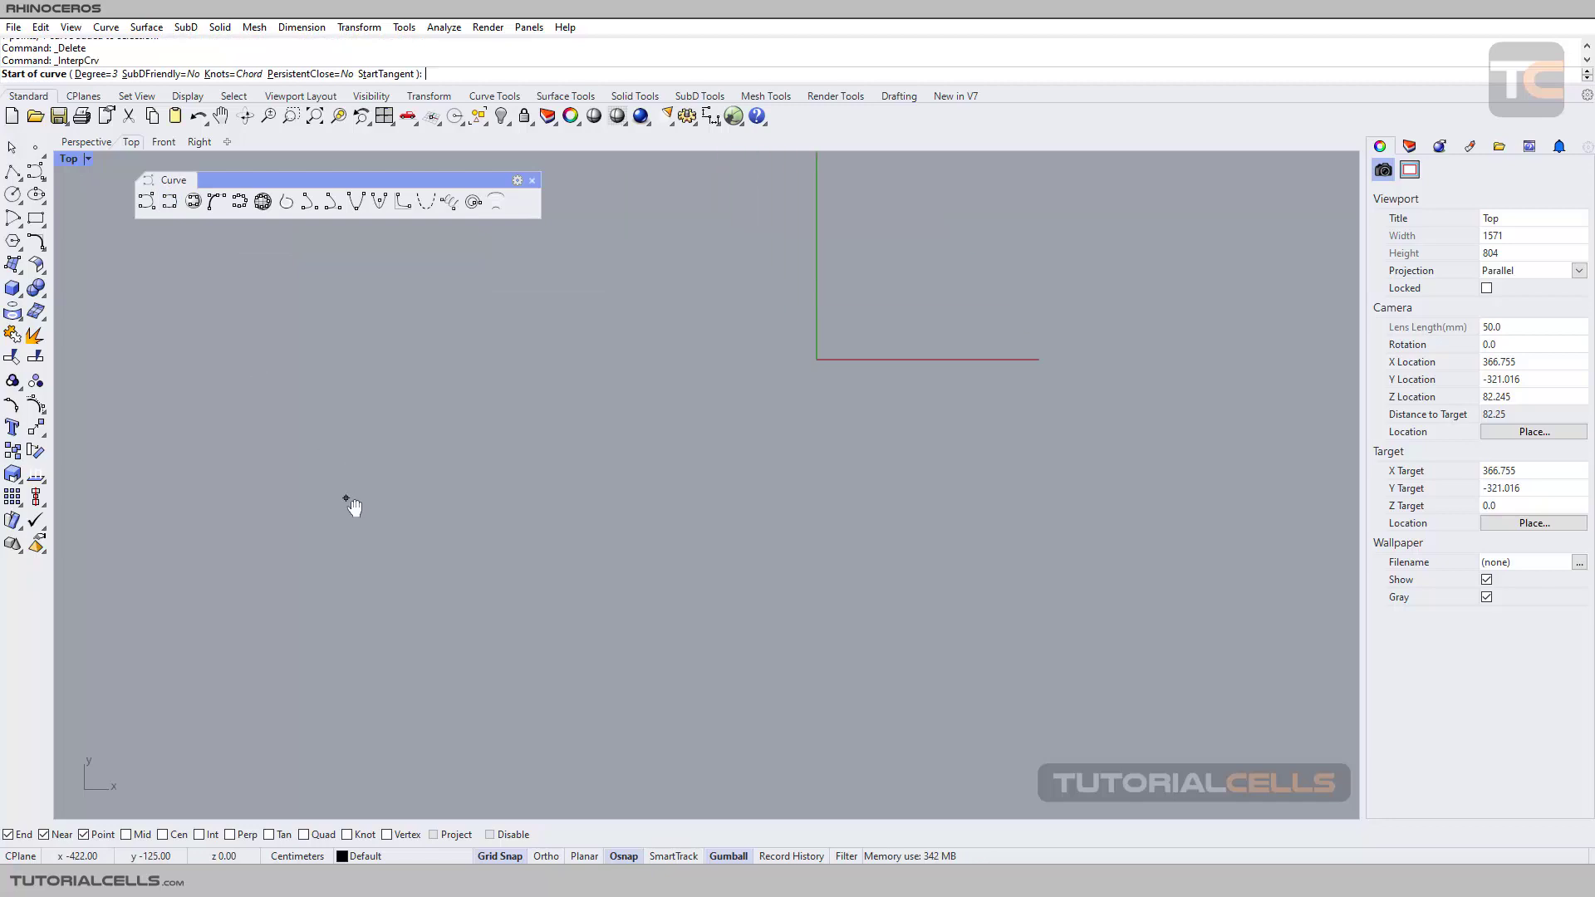
click(247, 466)
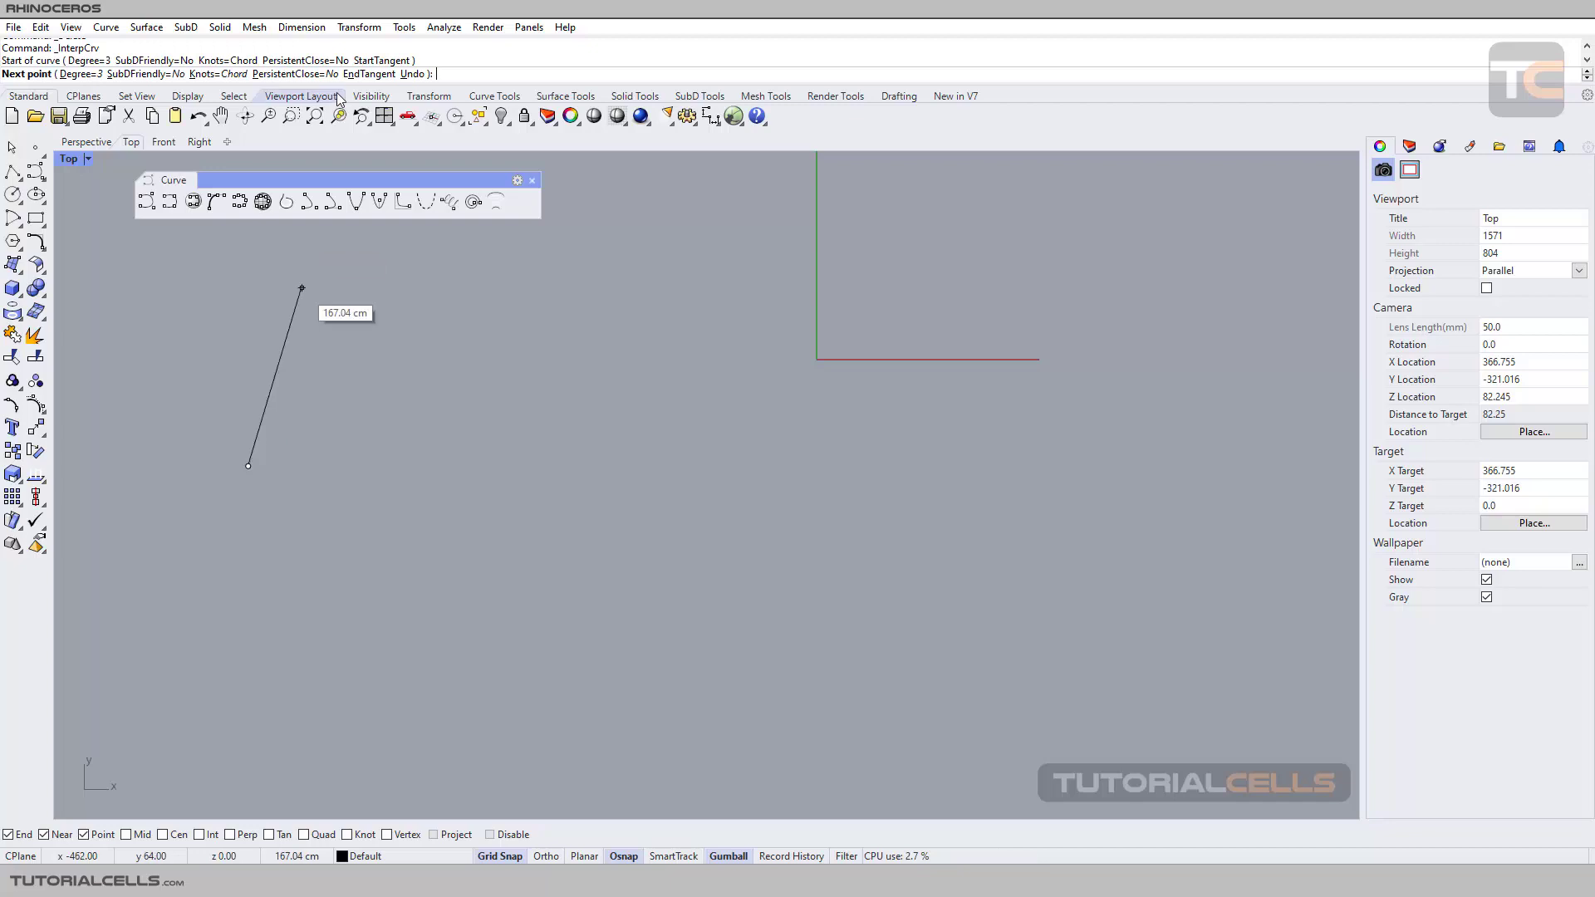
click(403, 311)
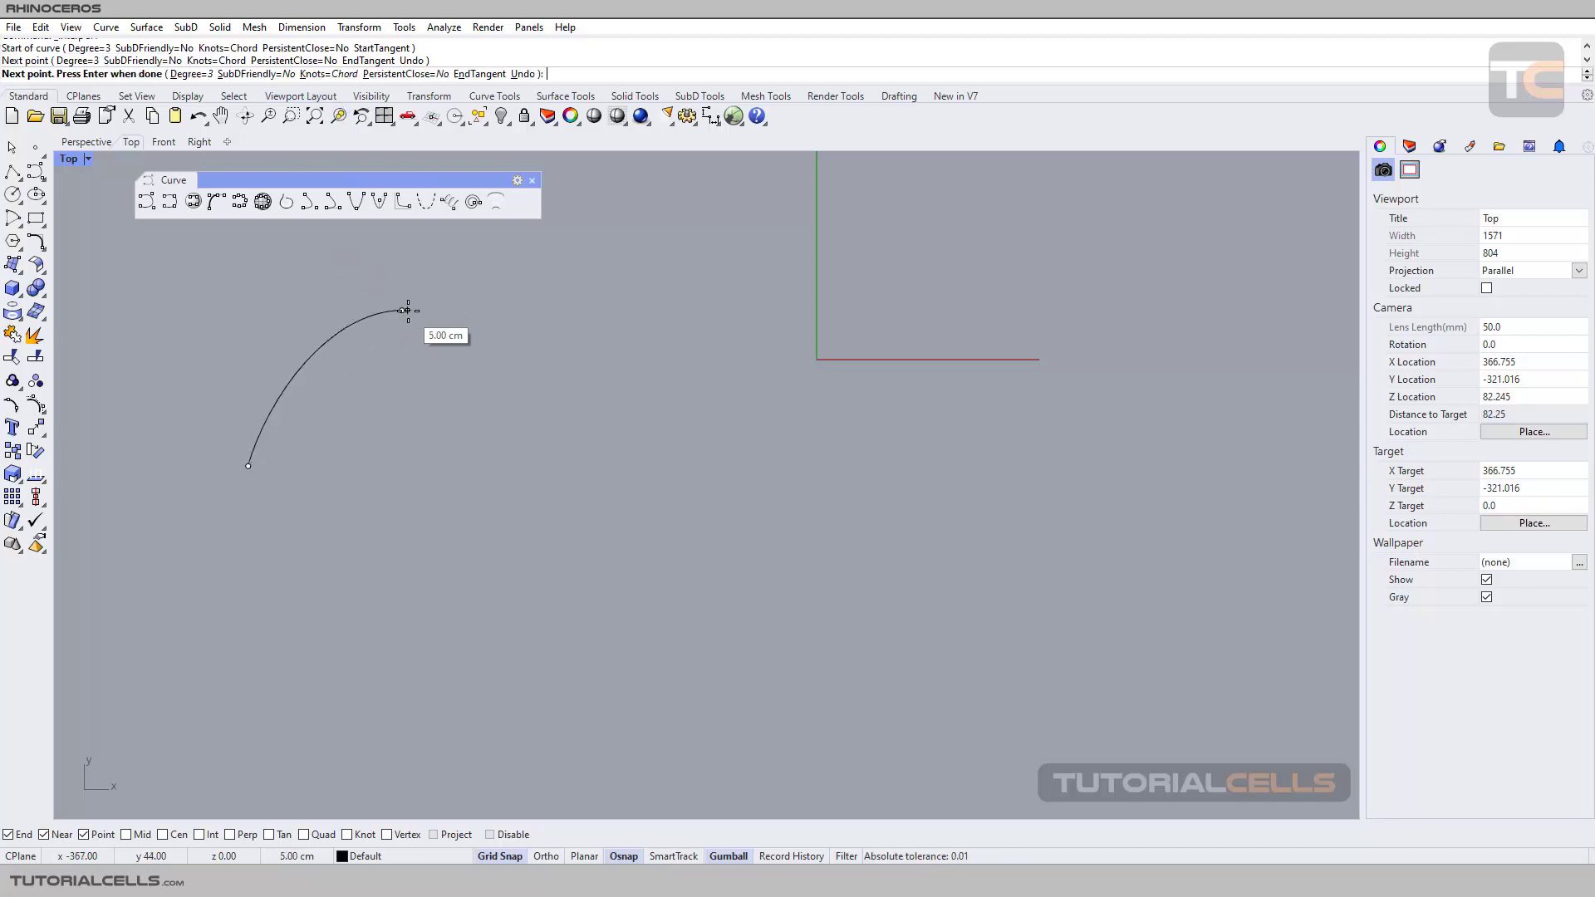
click(492, 358)
click(505, 486)
click(654, 366)
click(678, 262)
click(824, 418)
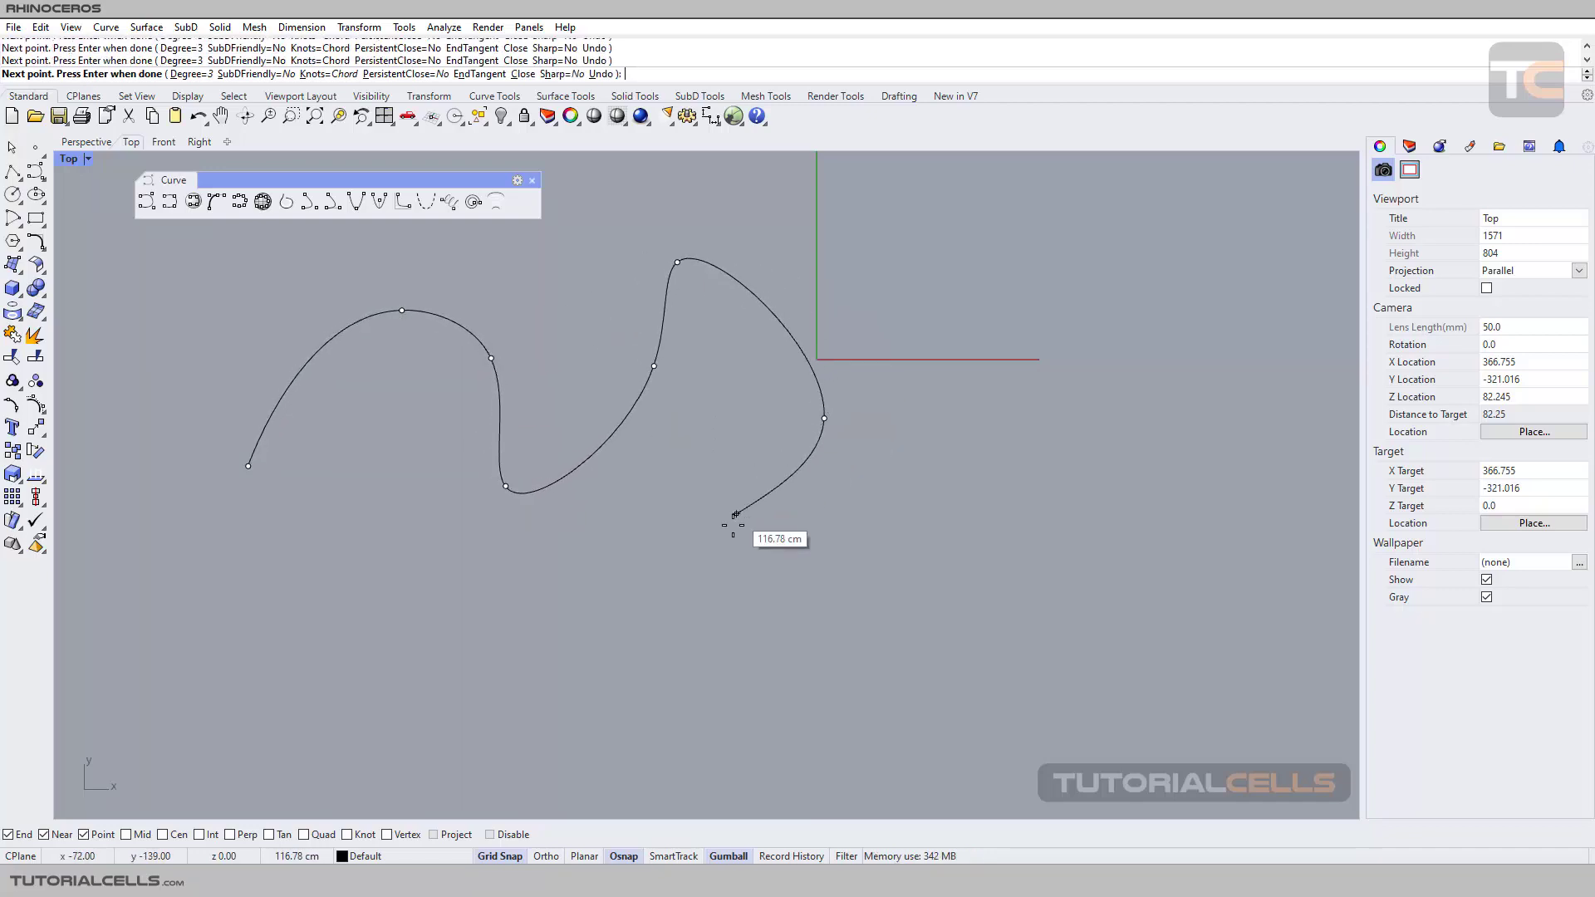
click(733, 526)
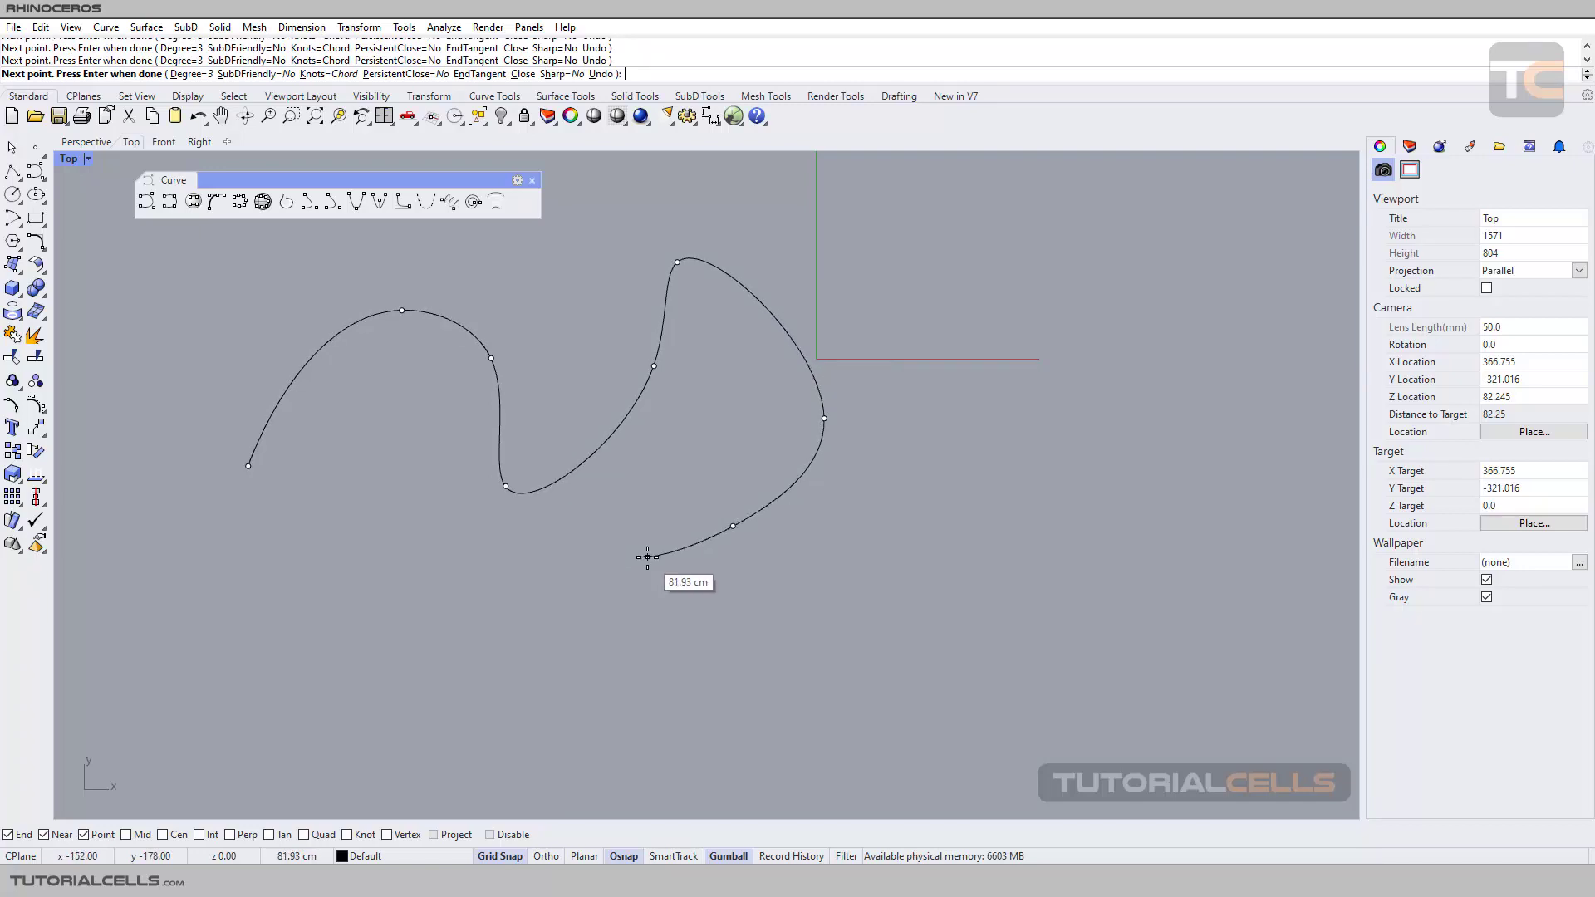
click(649, 557)
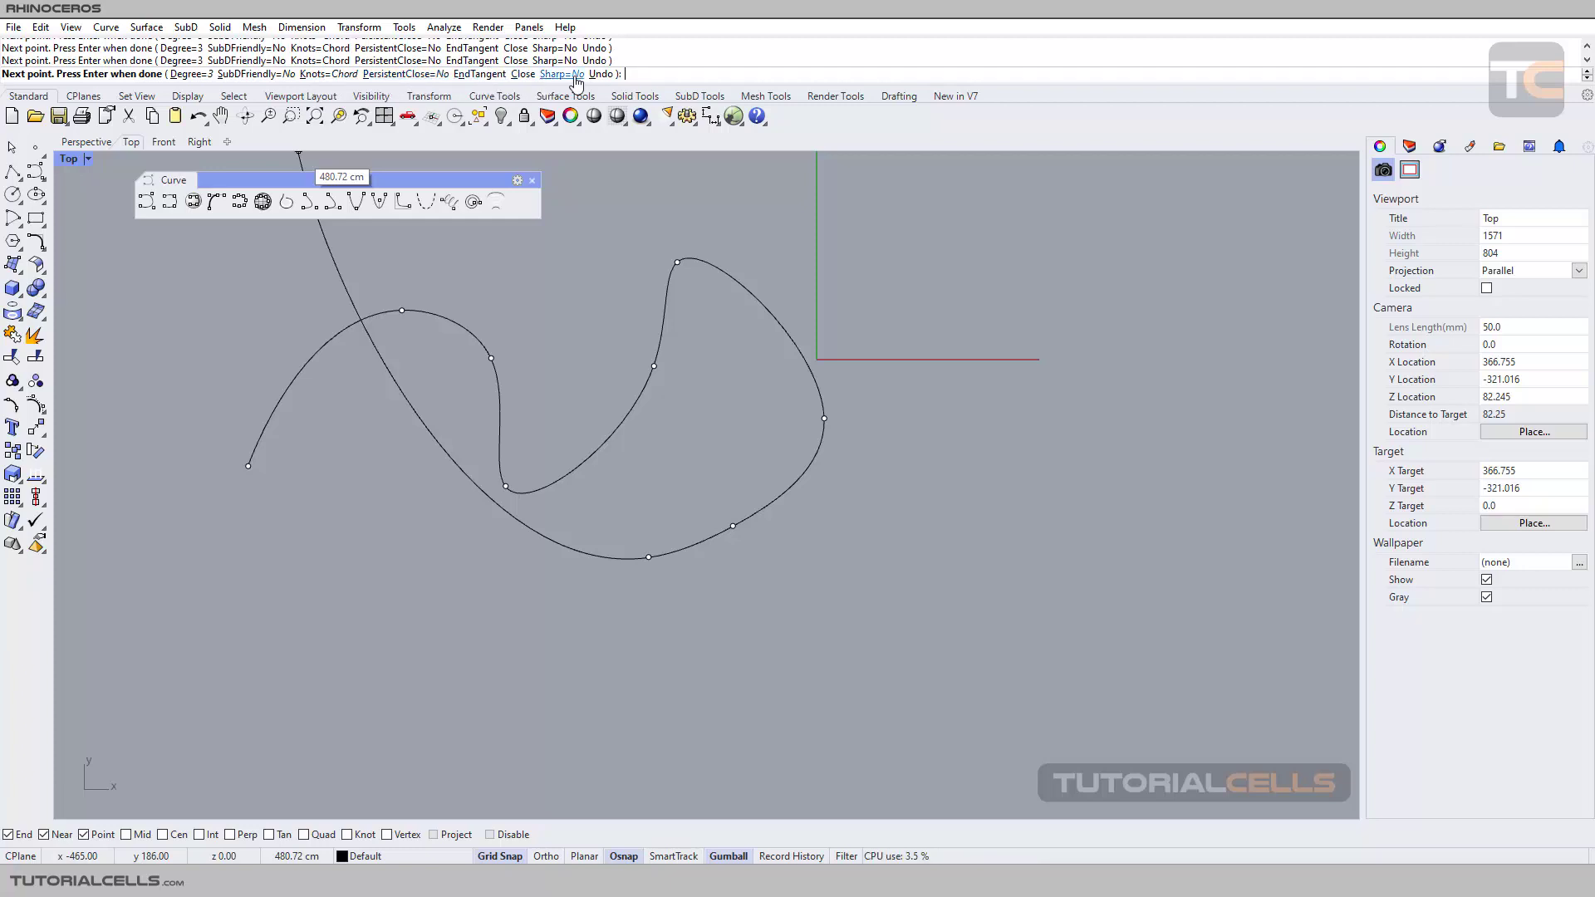
Close the curve into a loop, then select and delete it
click(522, 74)
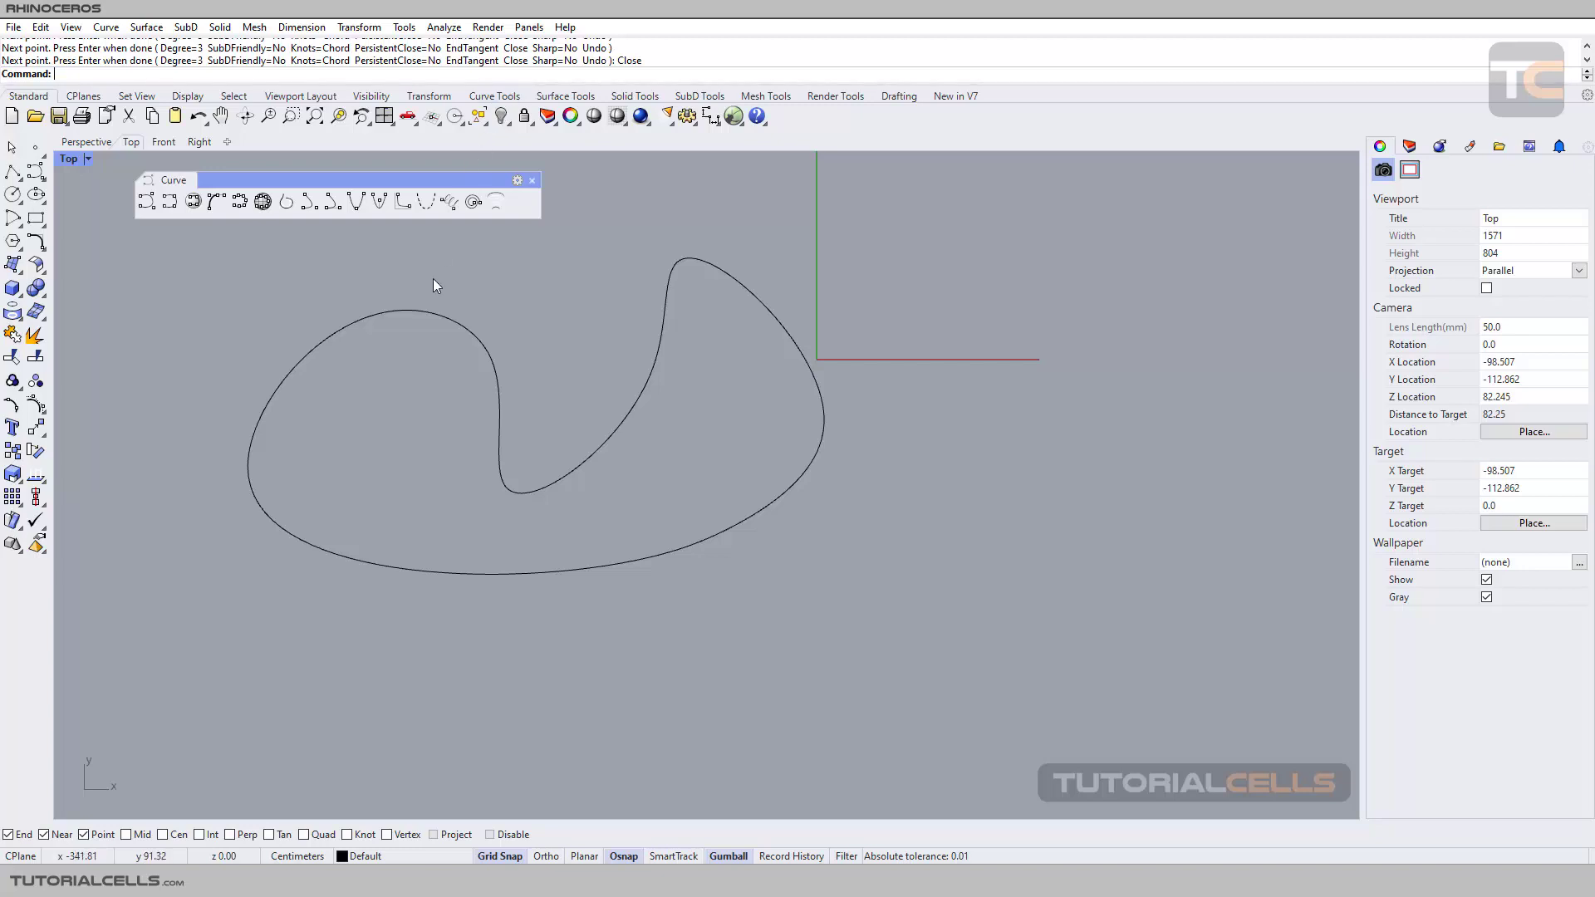
click(494, 334)
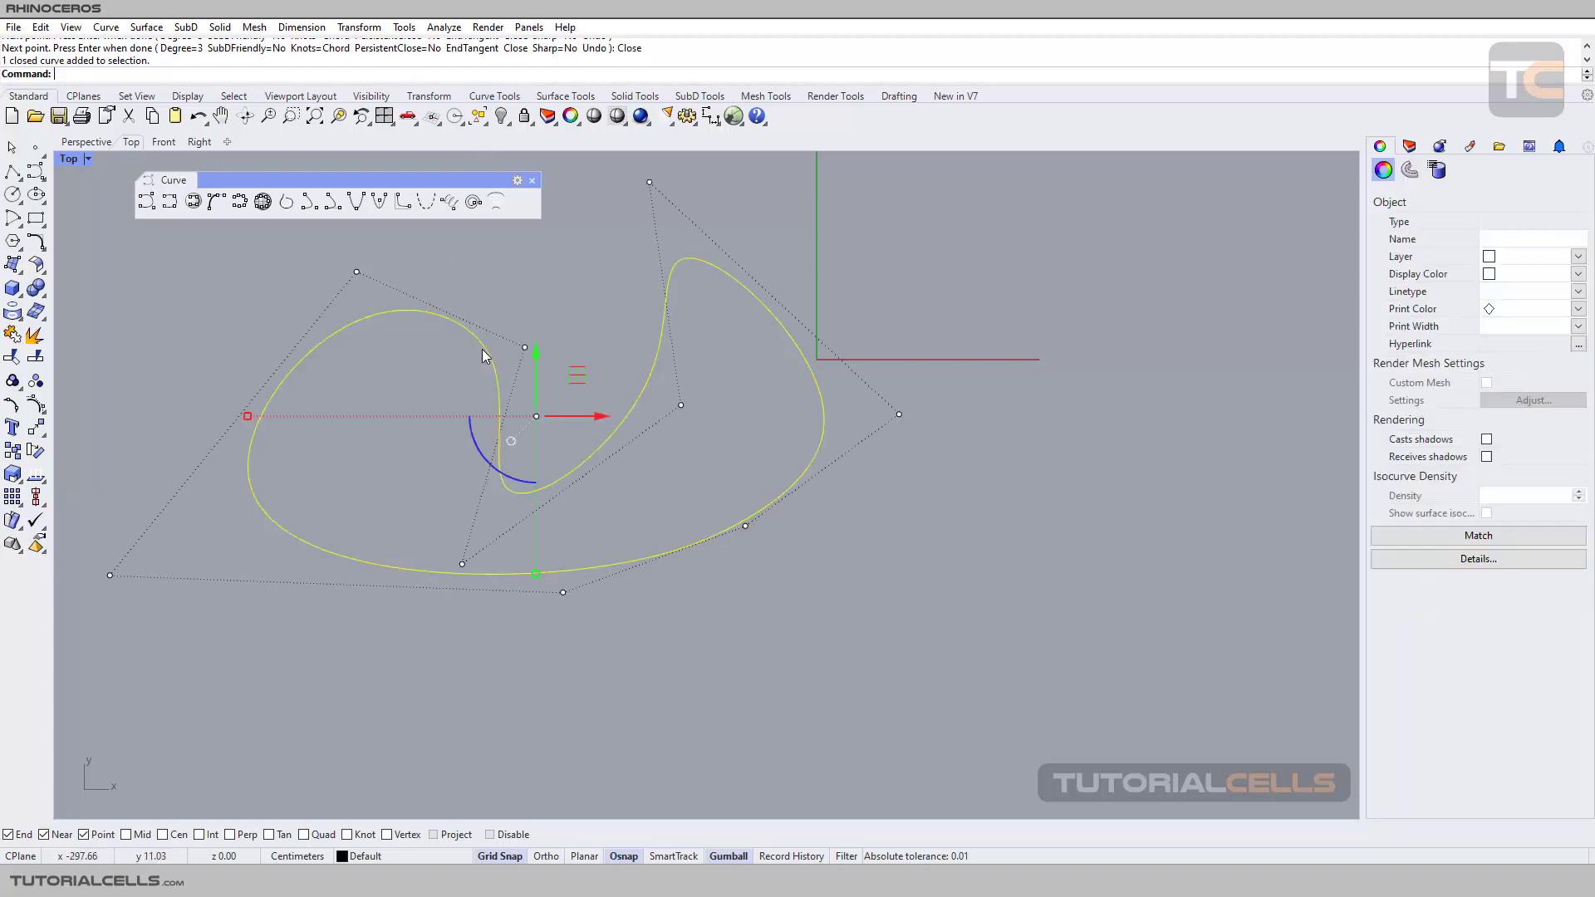
key(Delete)
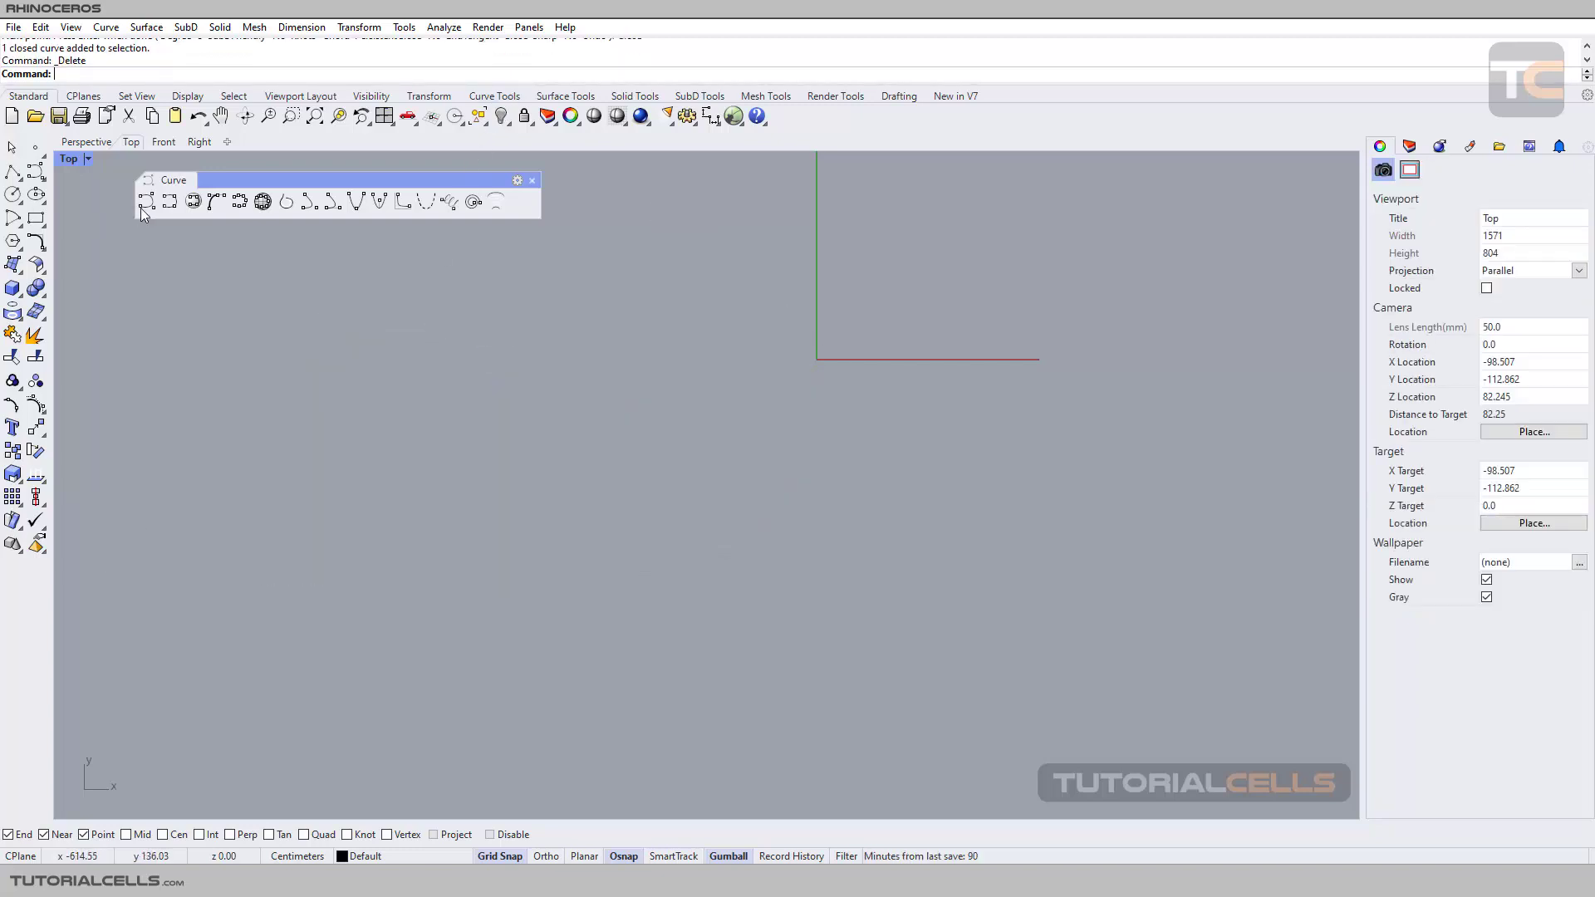
click(169, 202)
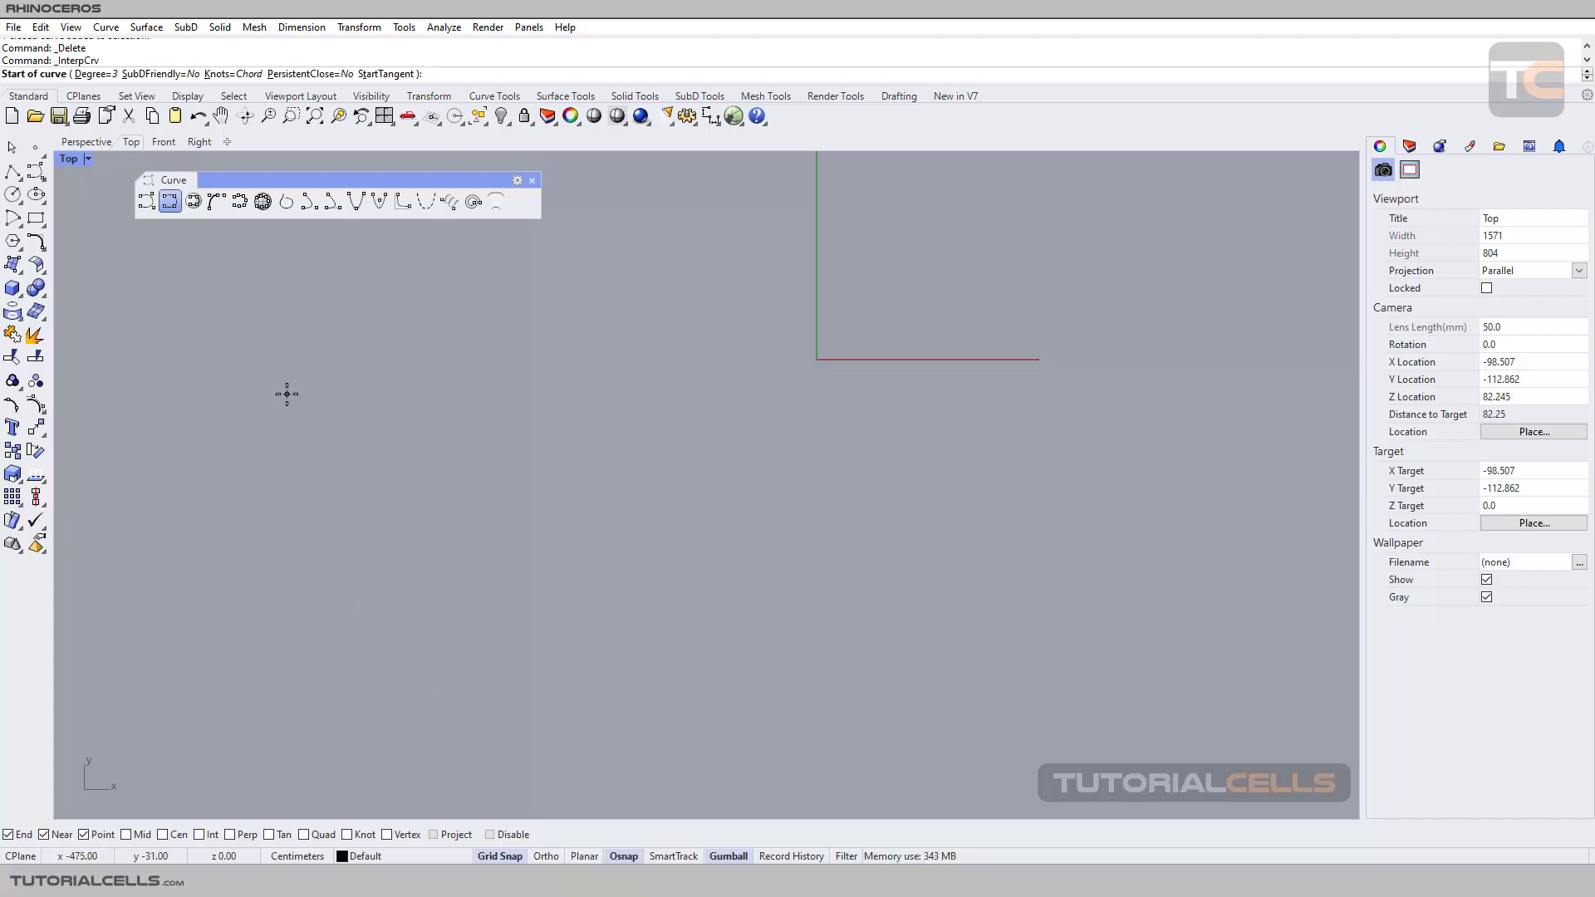
click(242, 408)
click(421, 284)
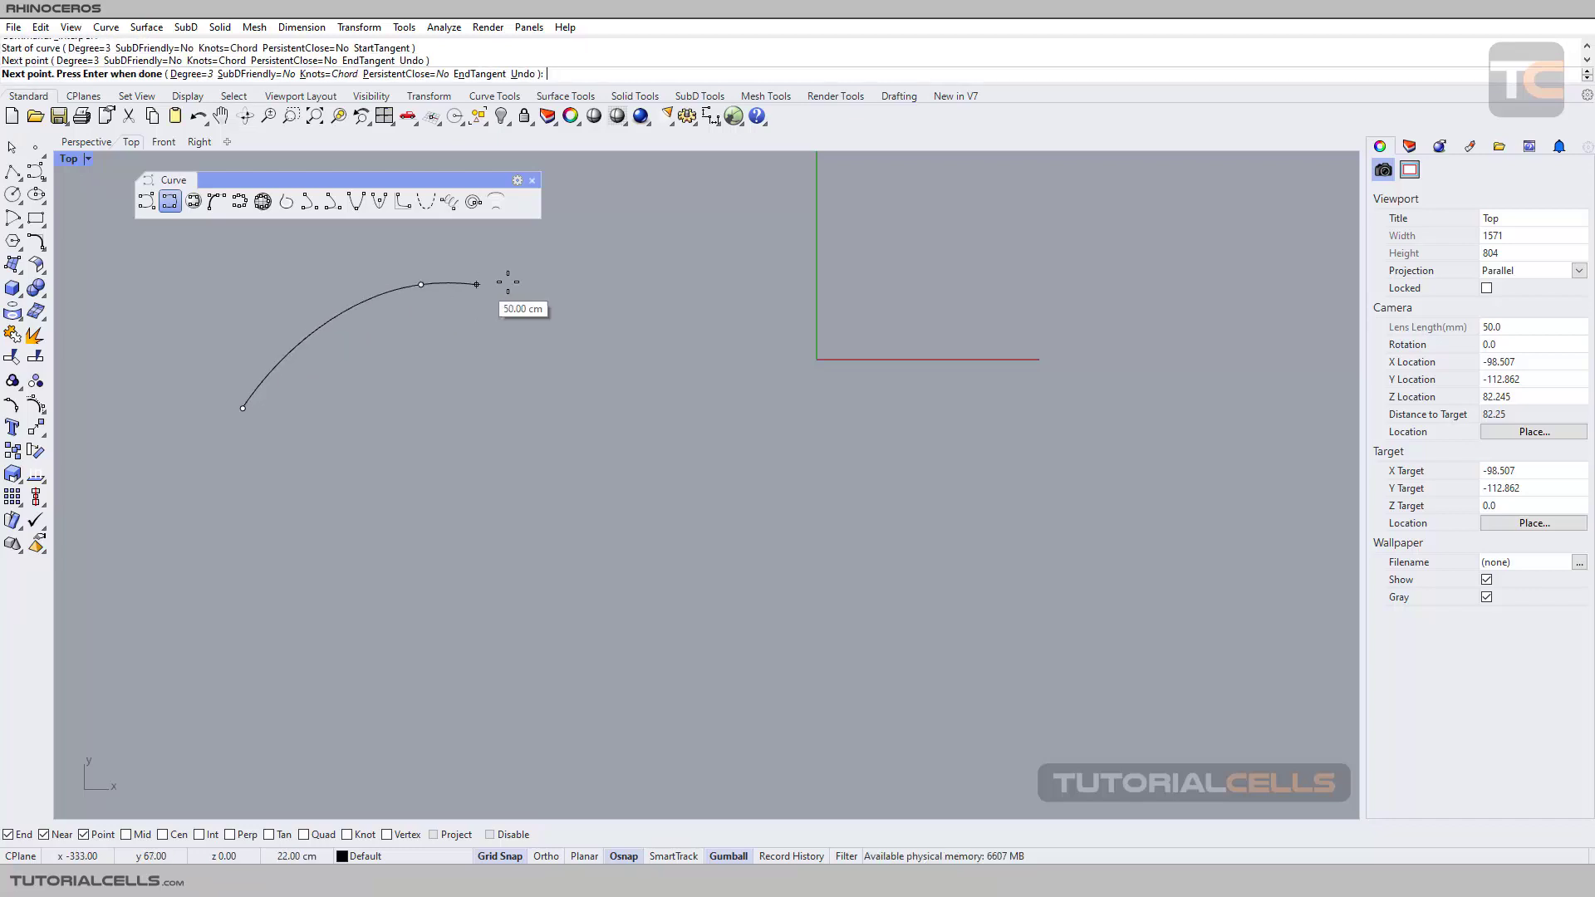
click(624, 297)
click(692, 415)
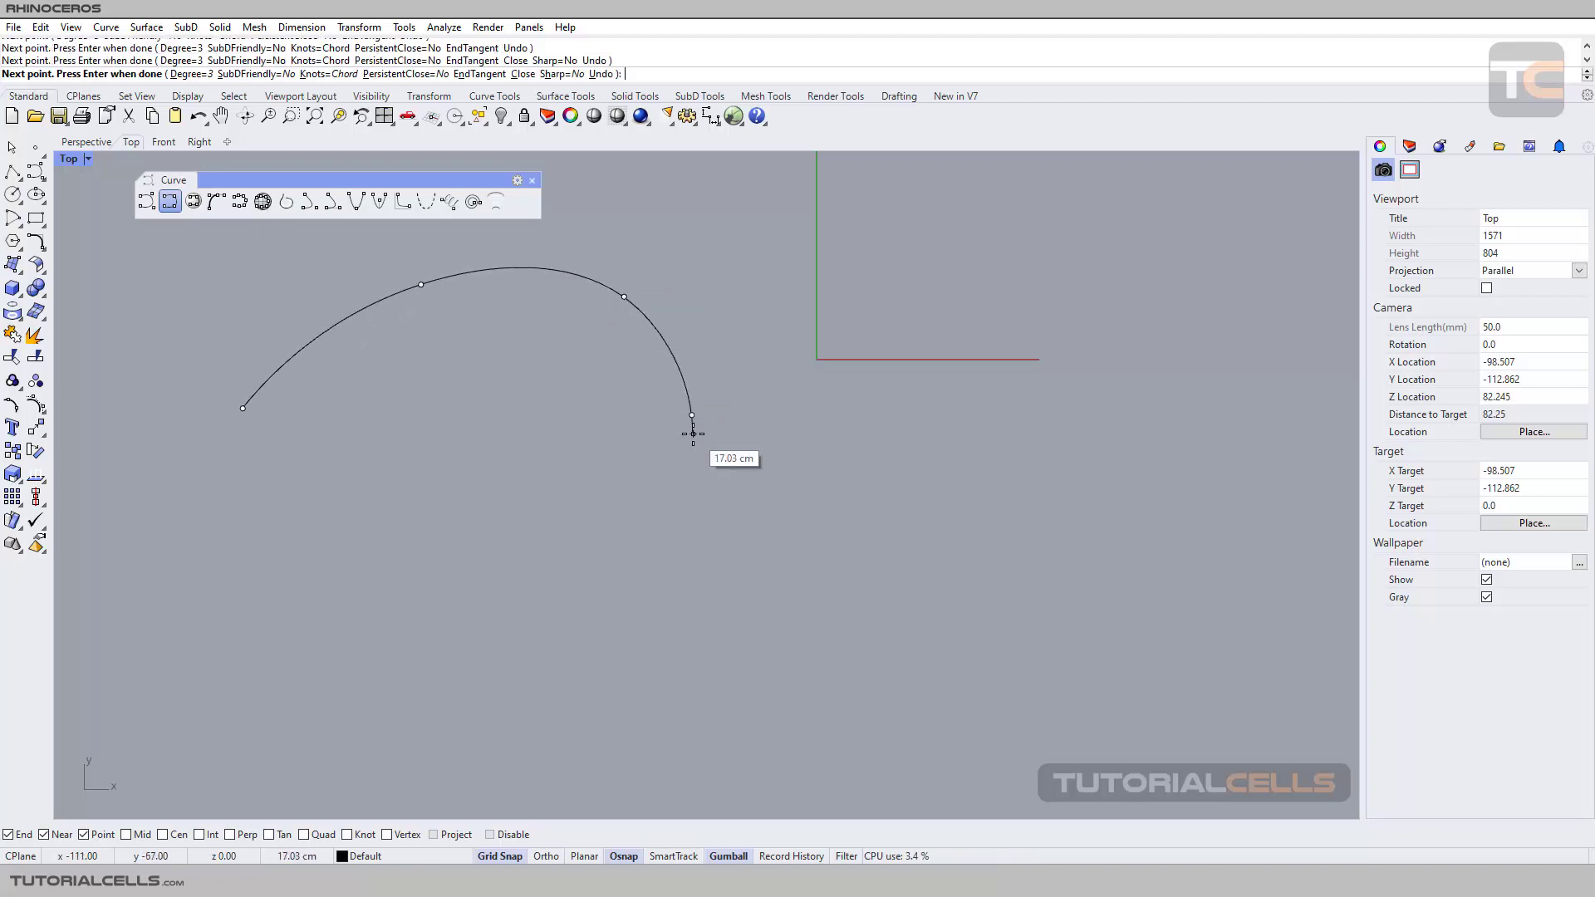
key(Return)
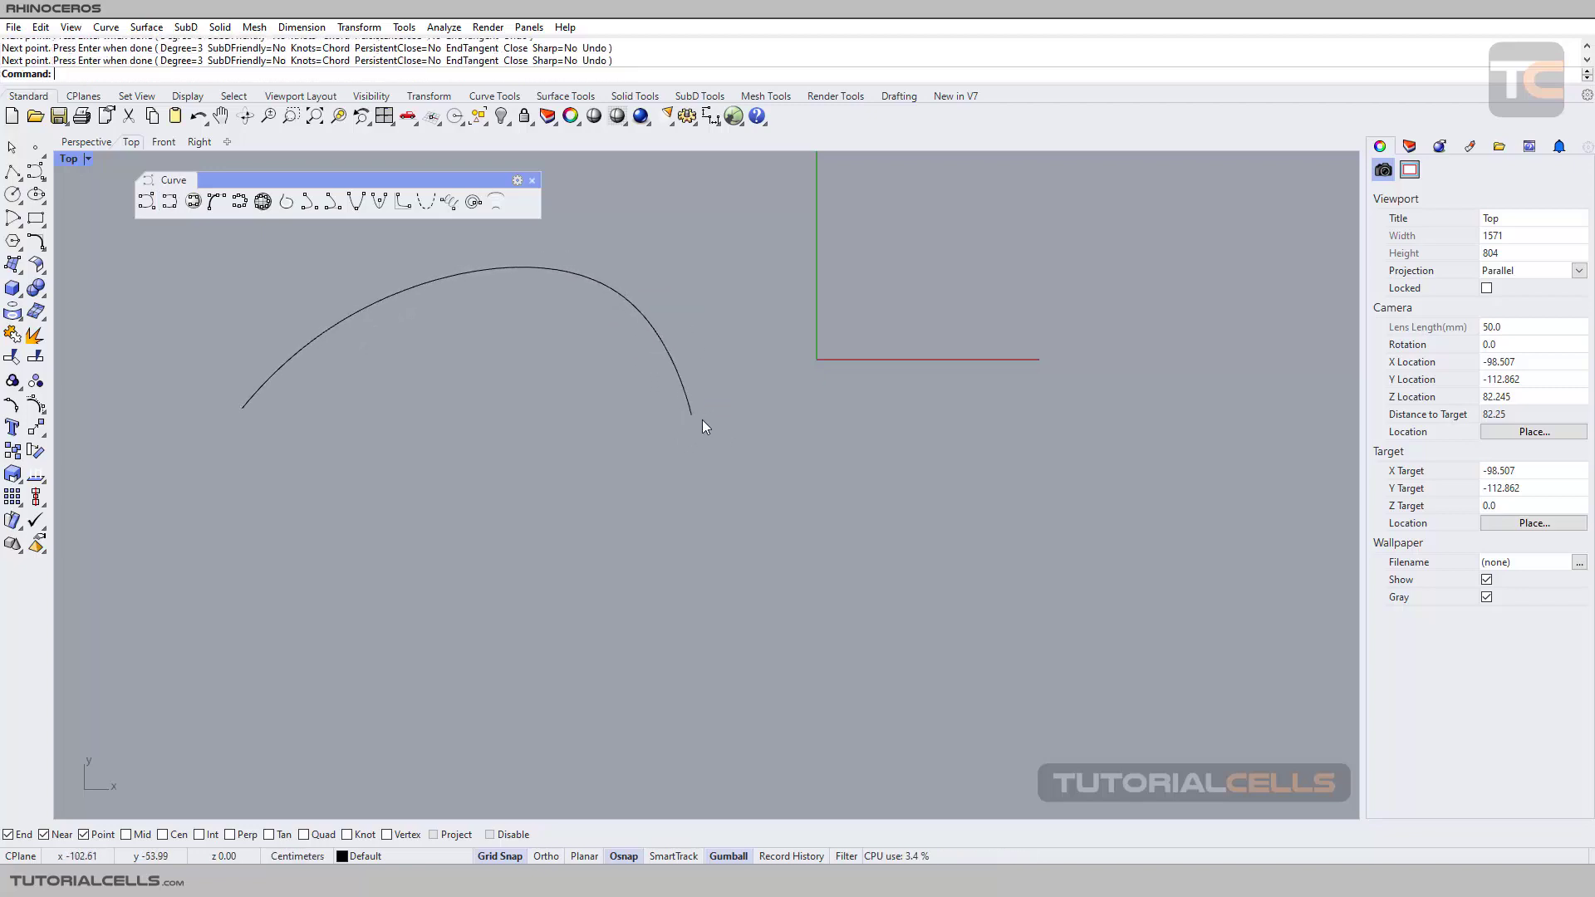
key(Return)
click(692, 414)
click(610, 391)
click(460, 448)
click(480, 546)
key(Return)
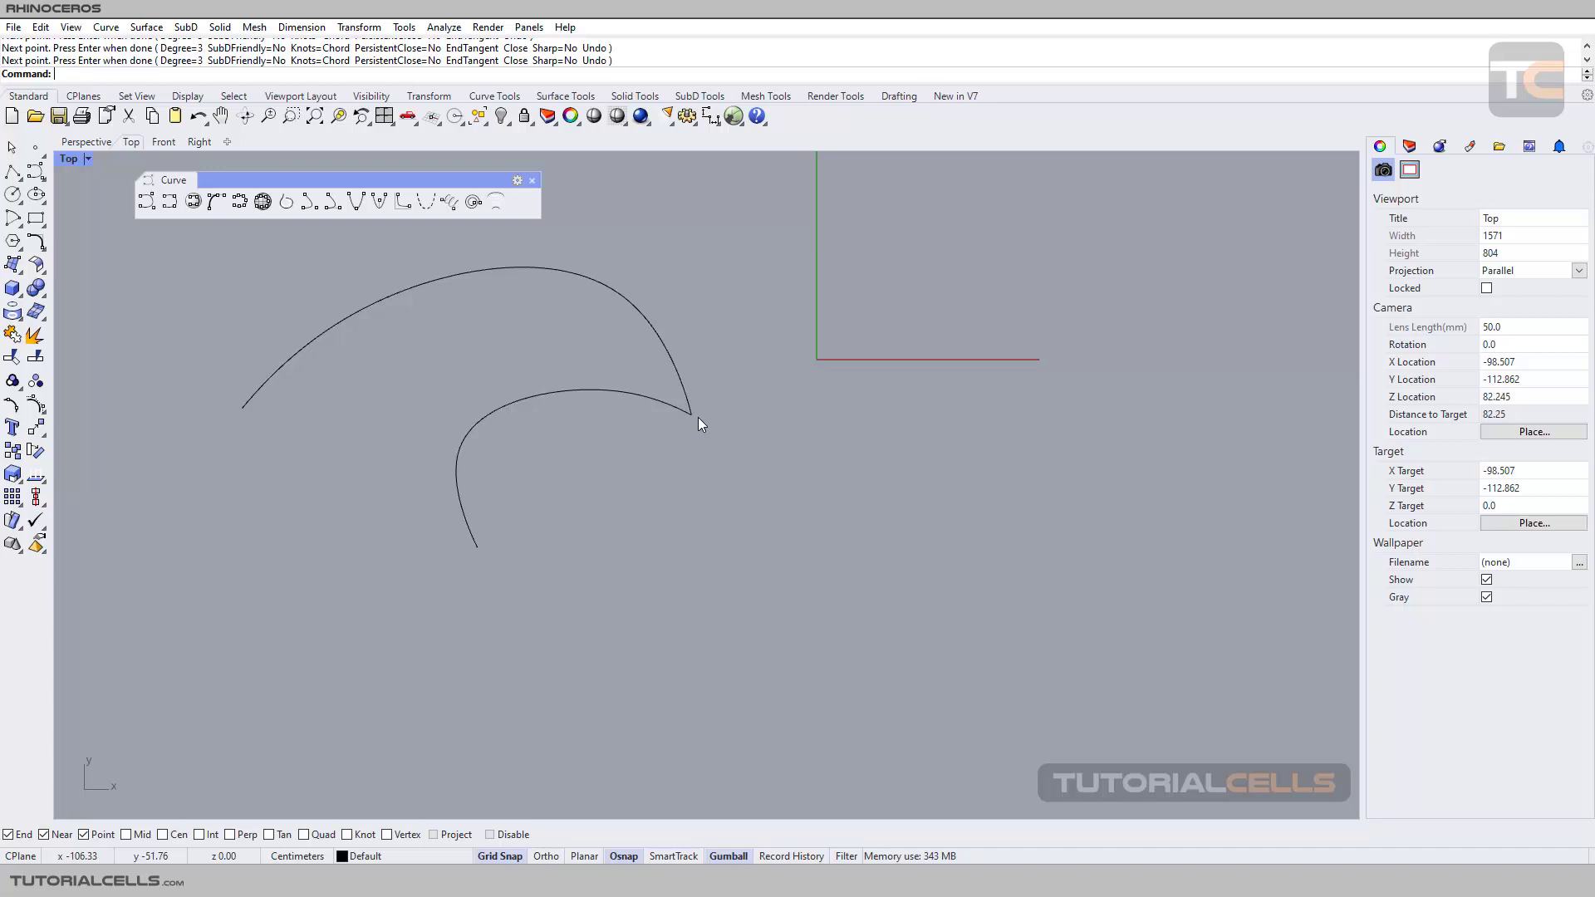
drag(758, 348, 605, 506)
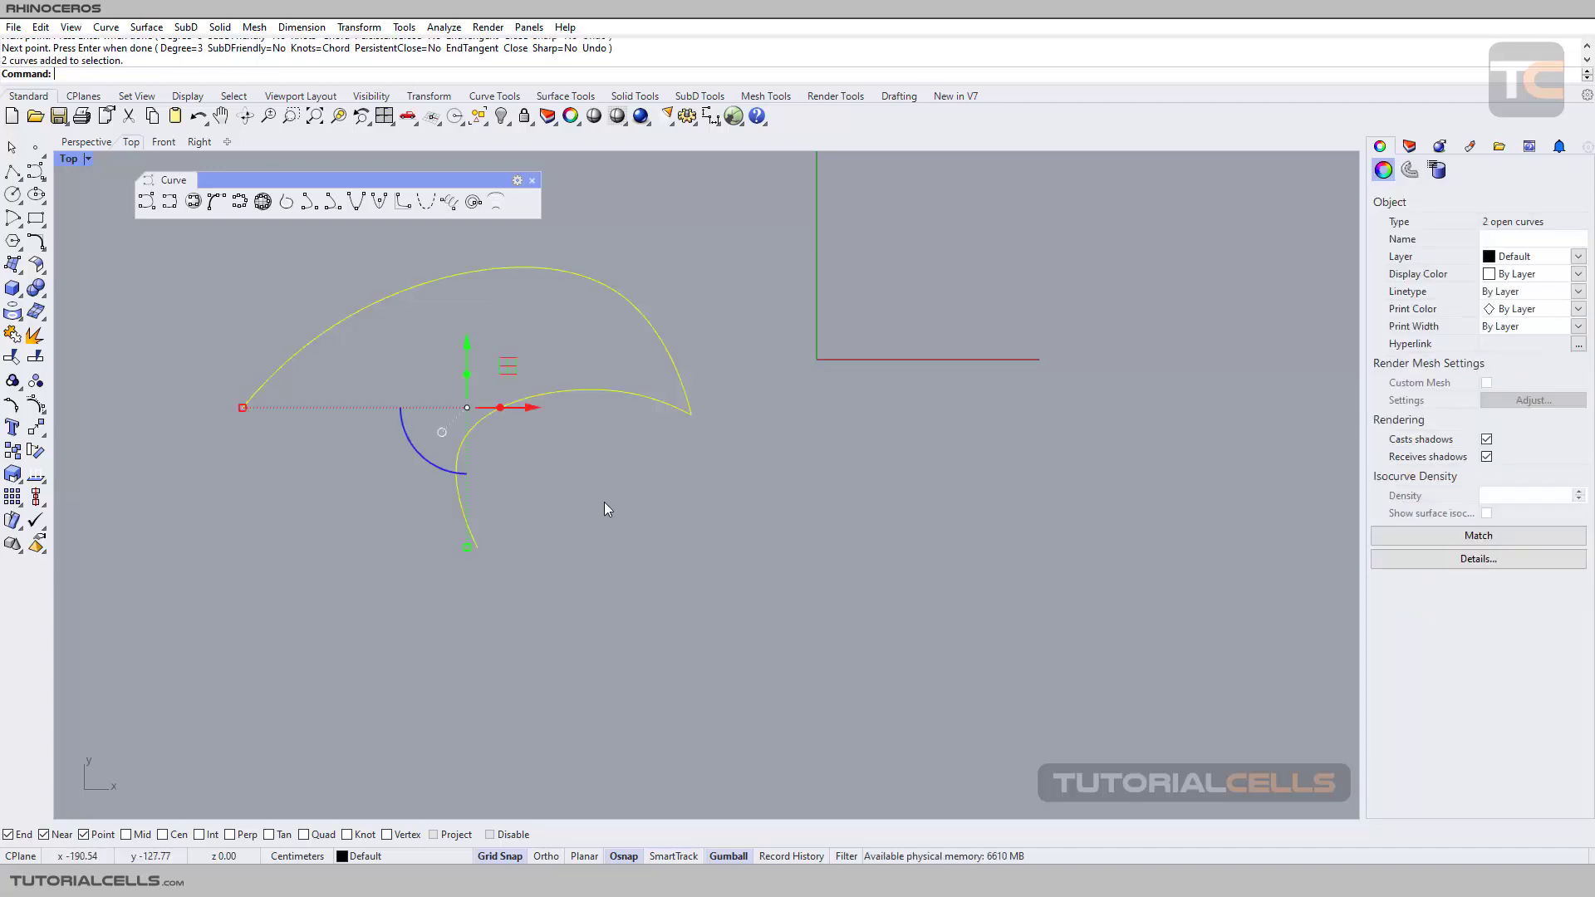
key(Delete)
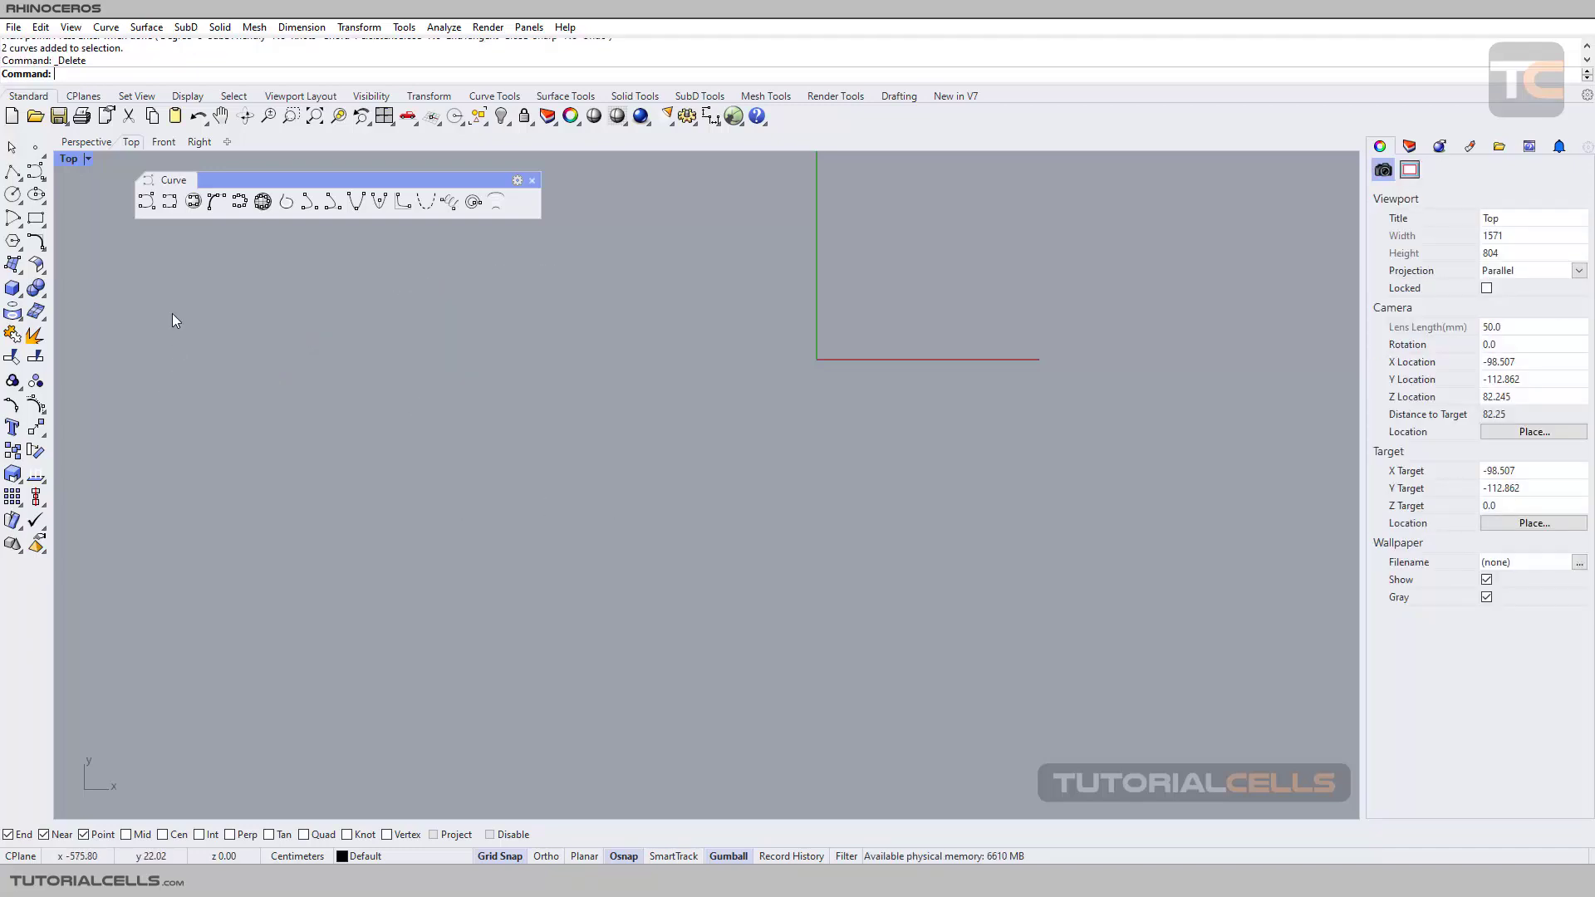
Set SubDFriendly=Yes for interpolated curves, then cancel the command
click(164, 208)
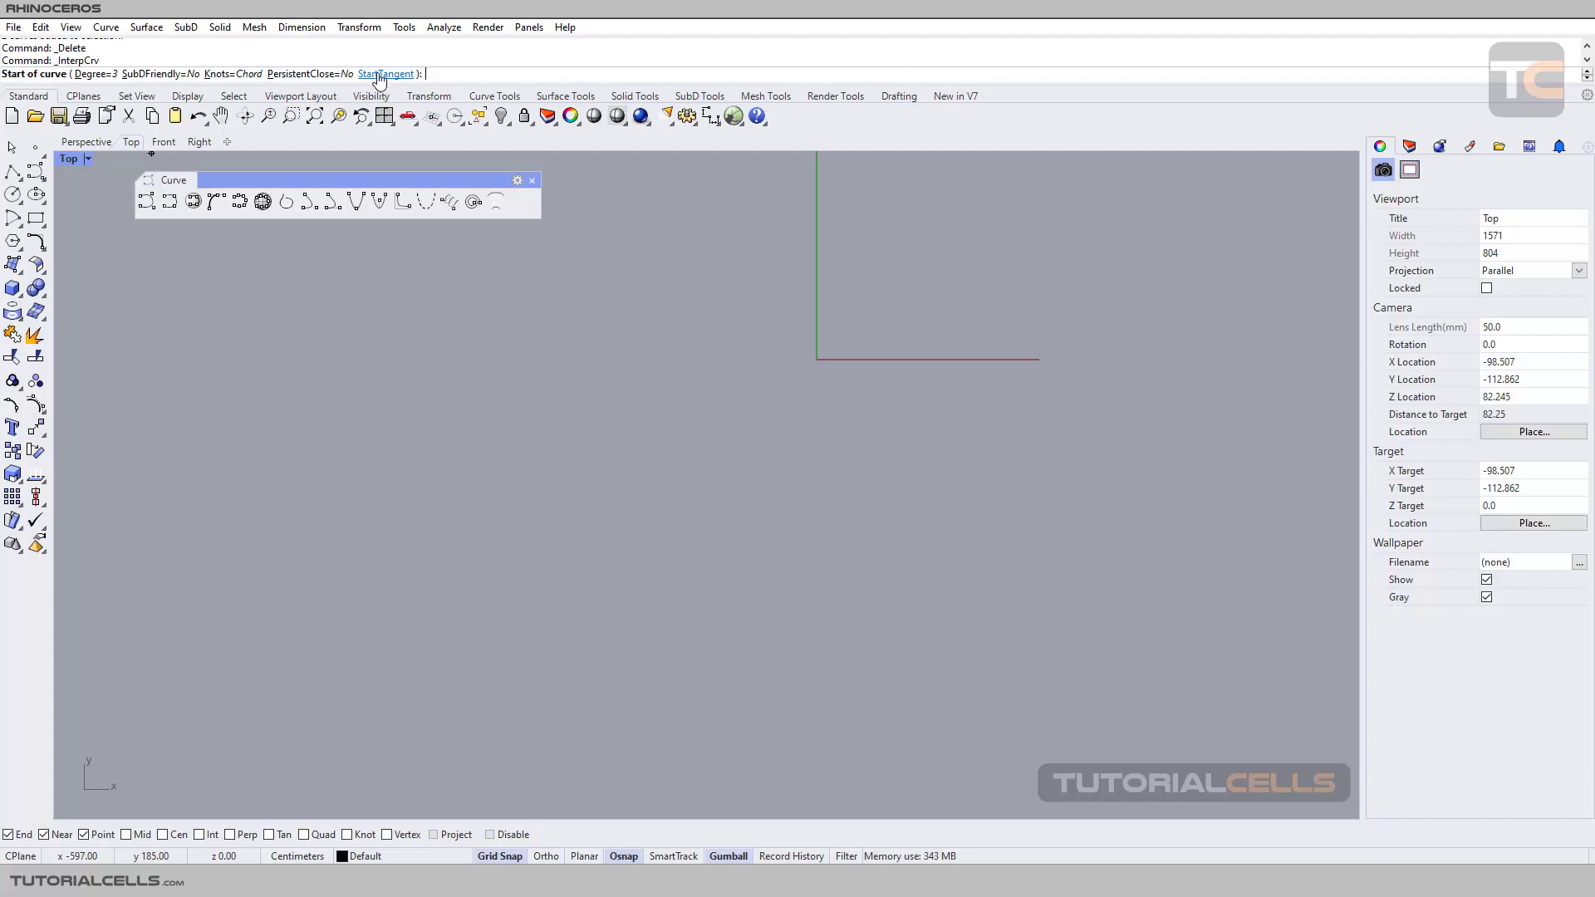
click(153, 74)
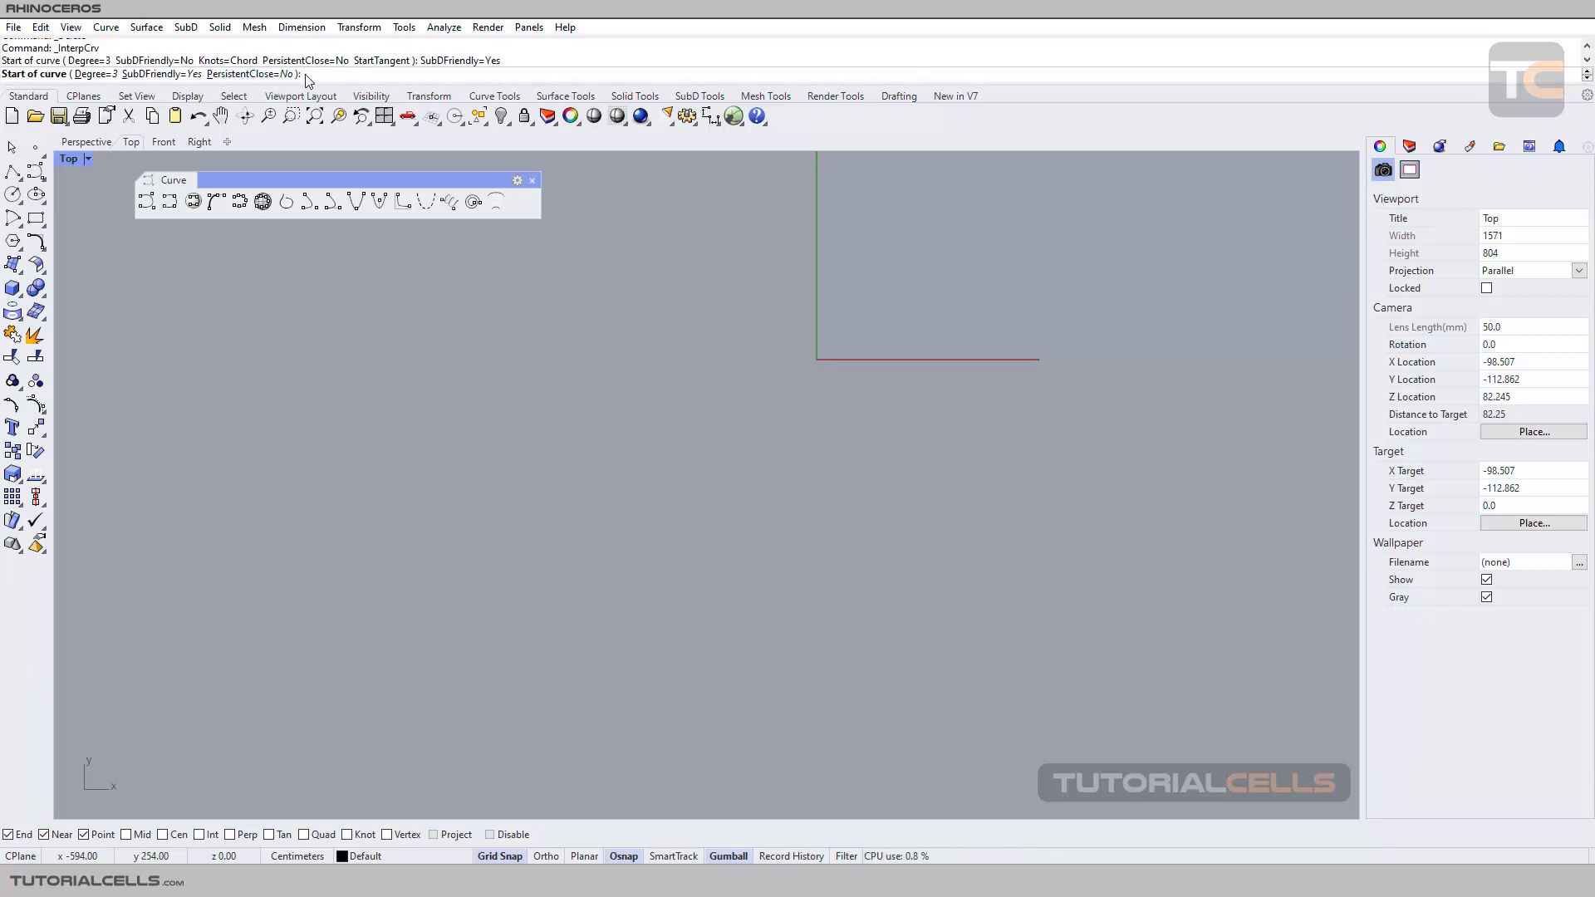
key(Escape)
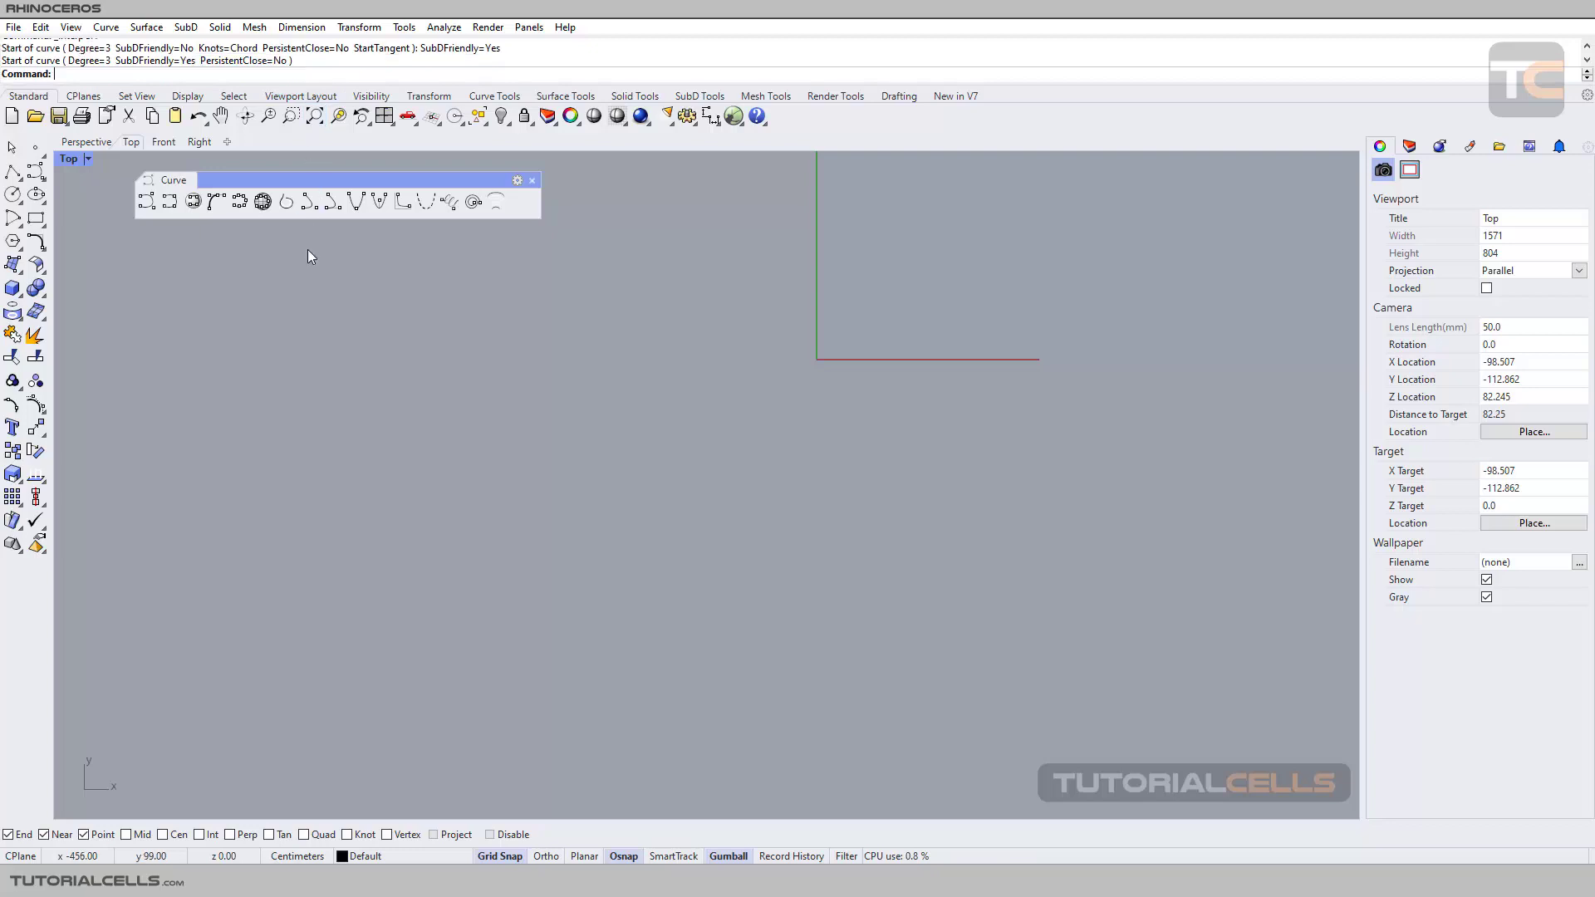
Draw a slanted straight polyline on the left and begin a second line
click(14, 173)
click(282, 274)
click(230, 423)
key(Return)
click(534, 275)
Finish the second slanted line and draw a four-point S-shaped interpolated curve
key(Return)
right_drag(550, 387, 437, 351)
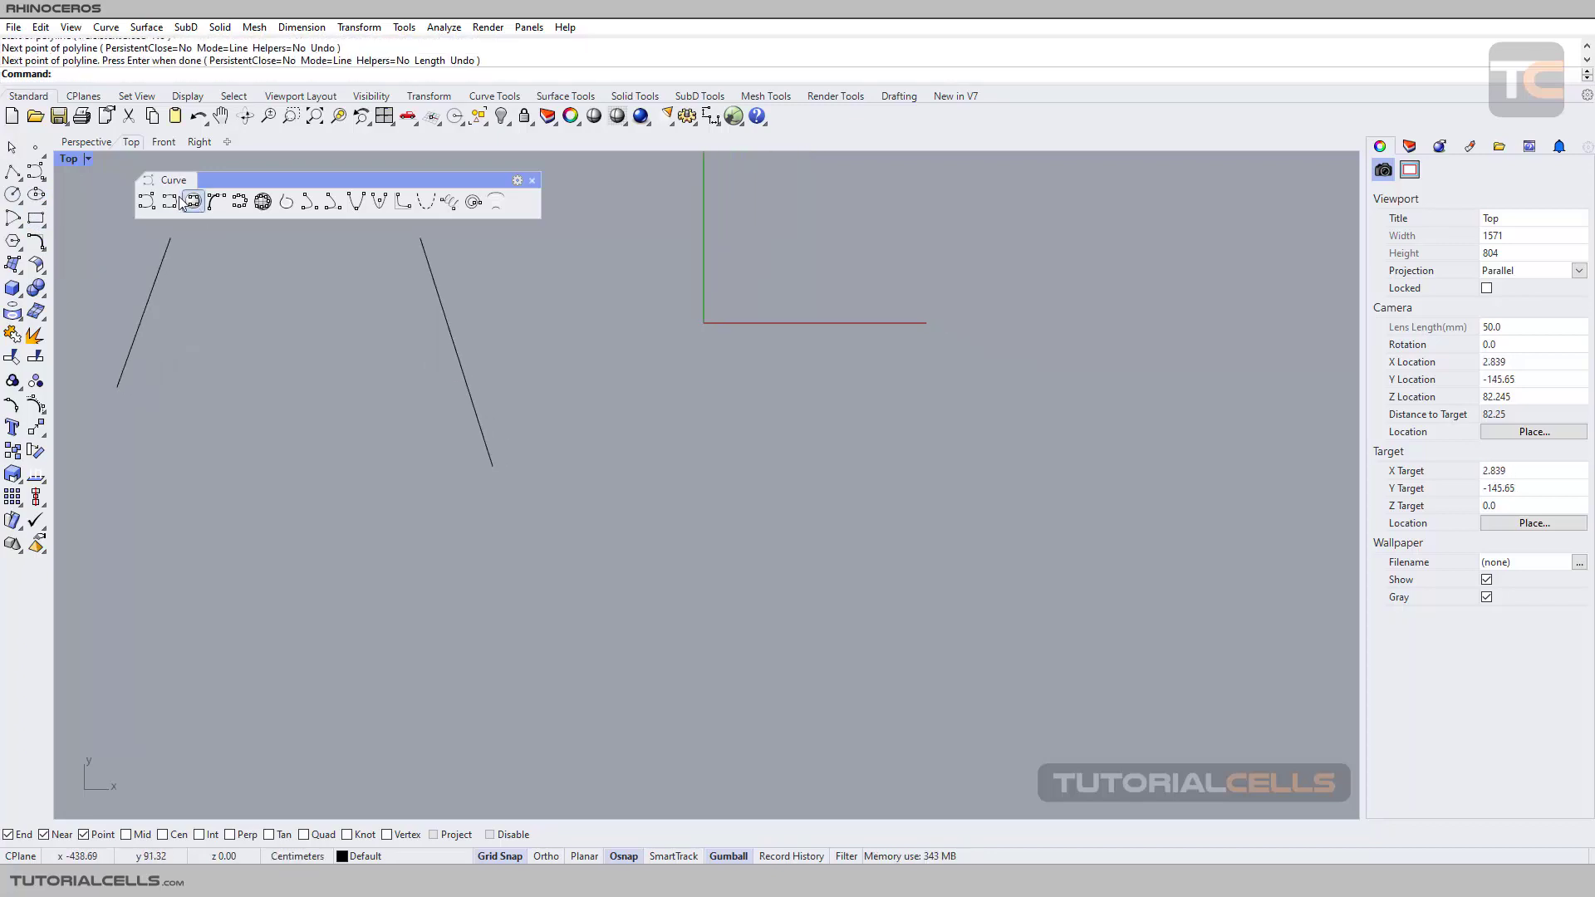
click(170, 202)
click(984, 396)
click(905, 381)
click(882, 475)
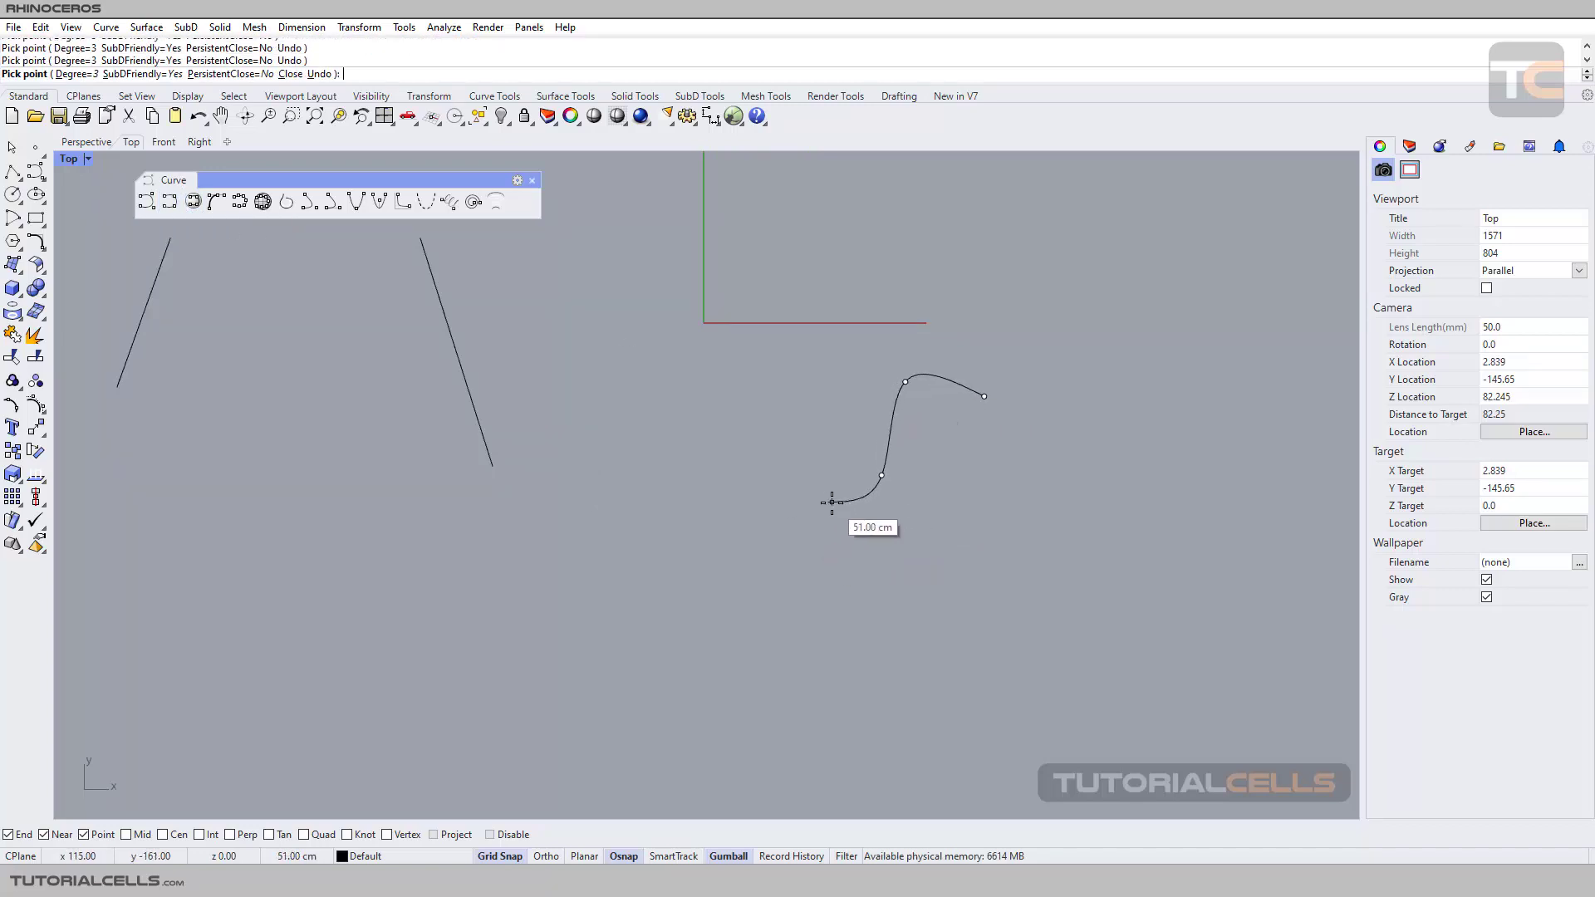
click(798, 489)
key(Return)
Draw a second three-point trial curve through points below the S-curve
right_drag(737, 524, 763, 407)
right_click(696, 608)
click(706, 634)
click(501, 575)
click(604, 514)
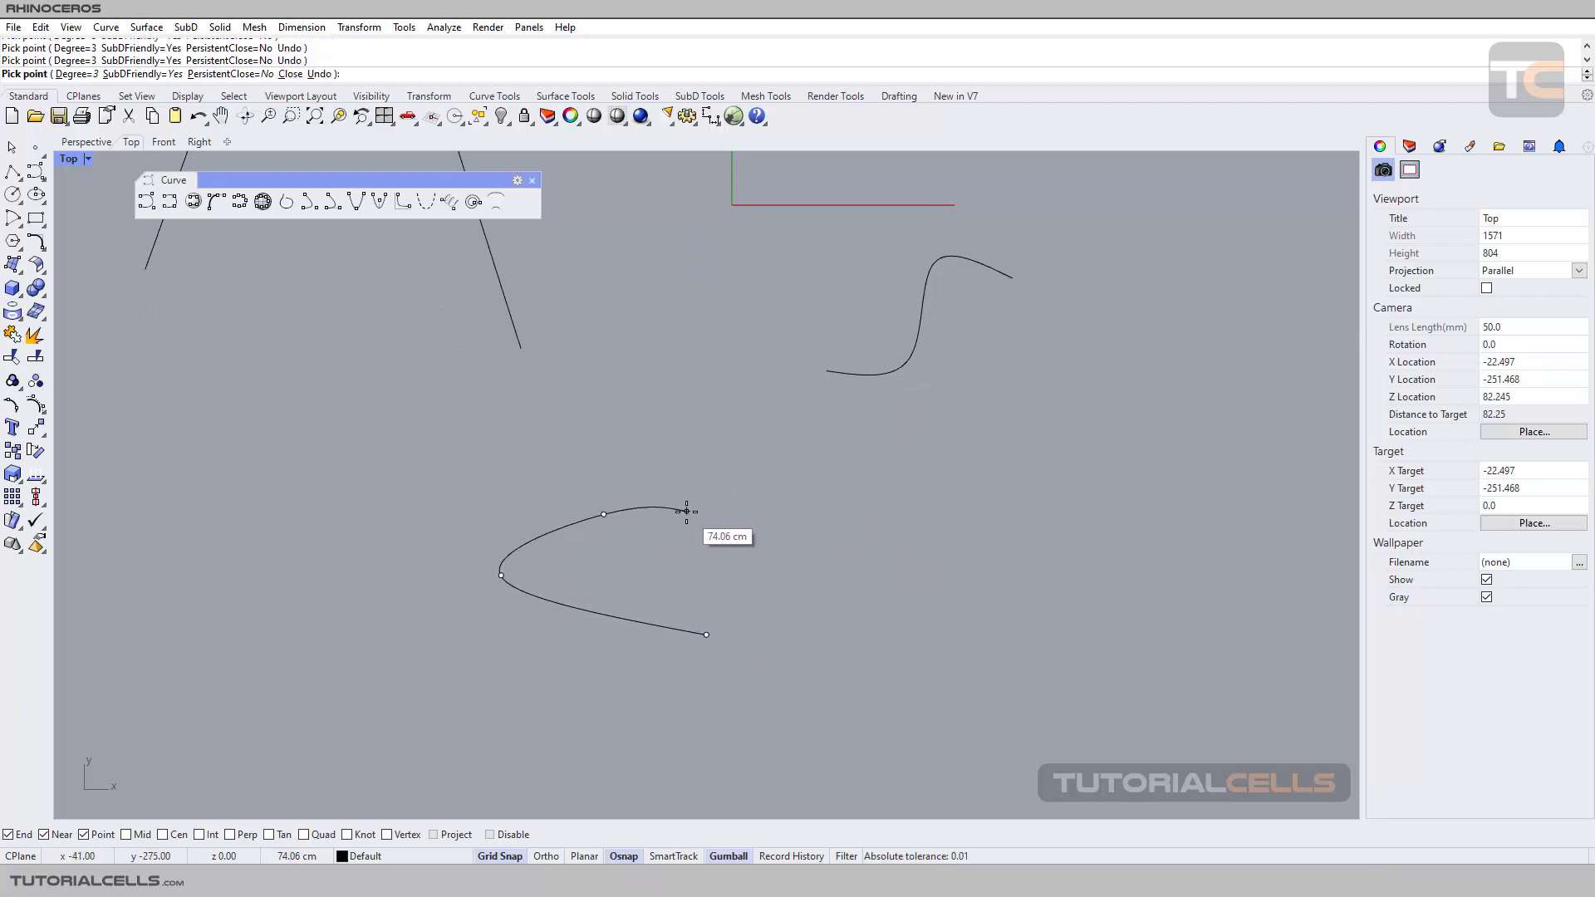
key(Return)
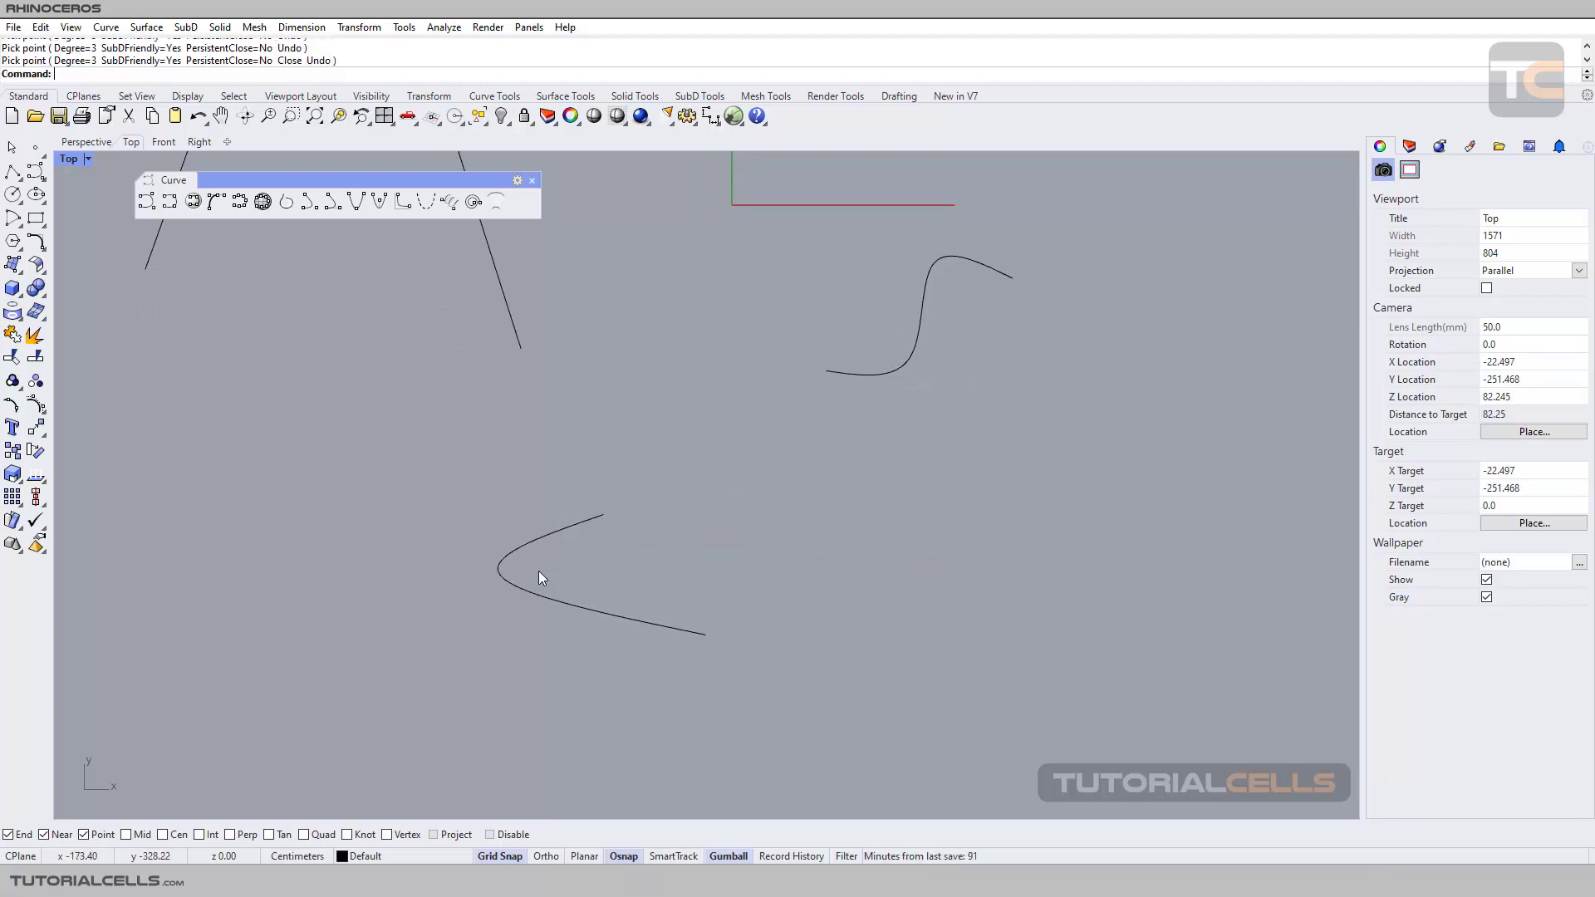
Pull the trial curve's left control point upward, then delete the curve
click(569, 532)
scroll(570, 527, up, 3)
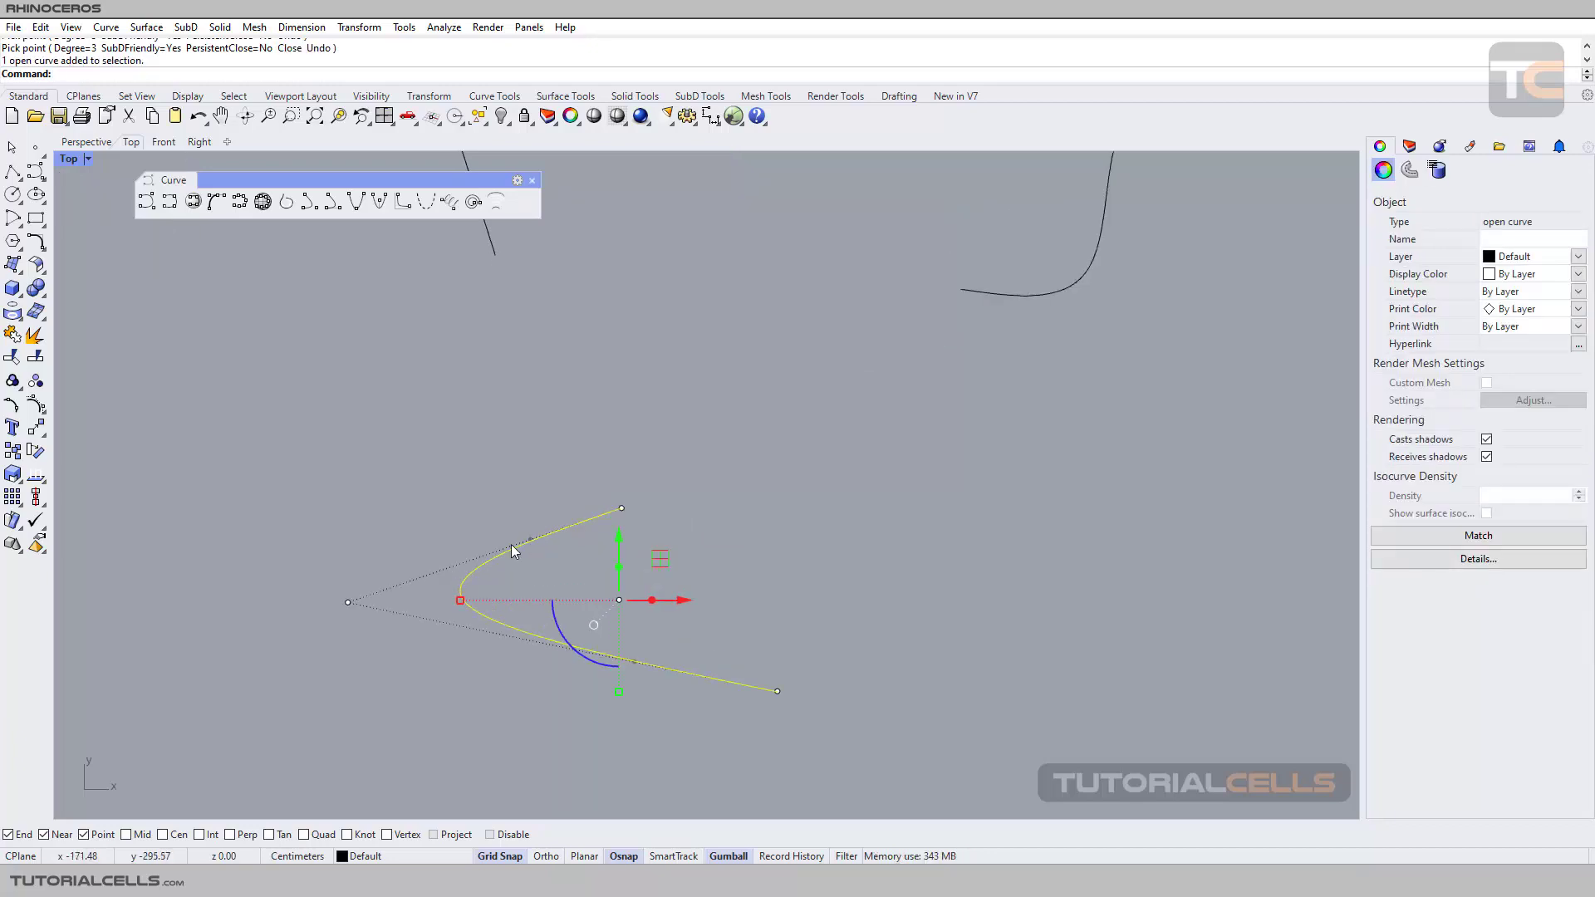
drag(348, 602, 368, 531)
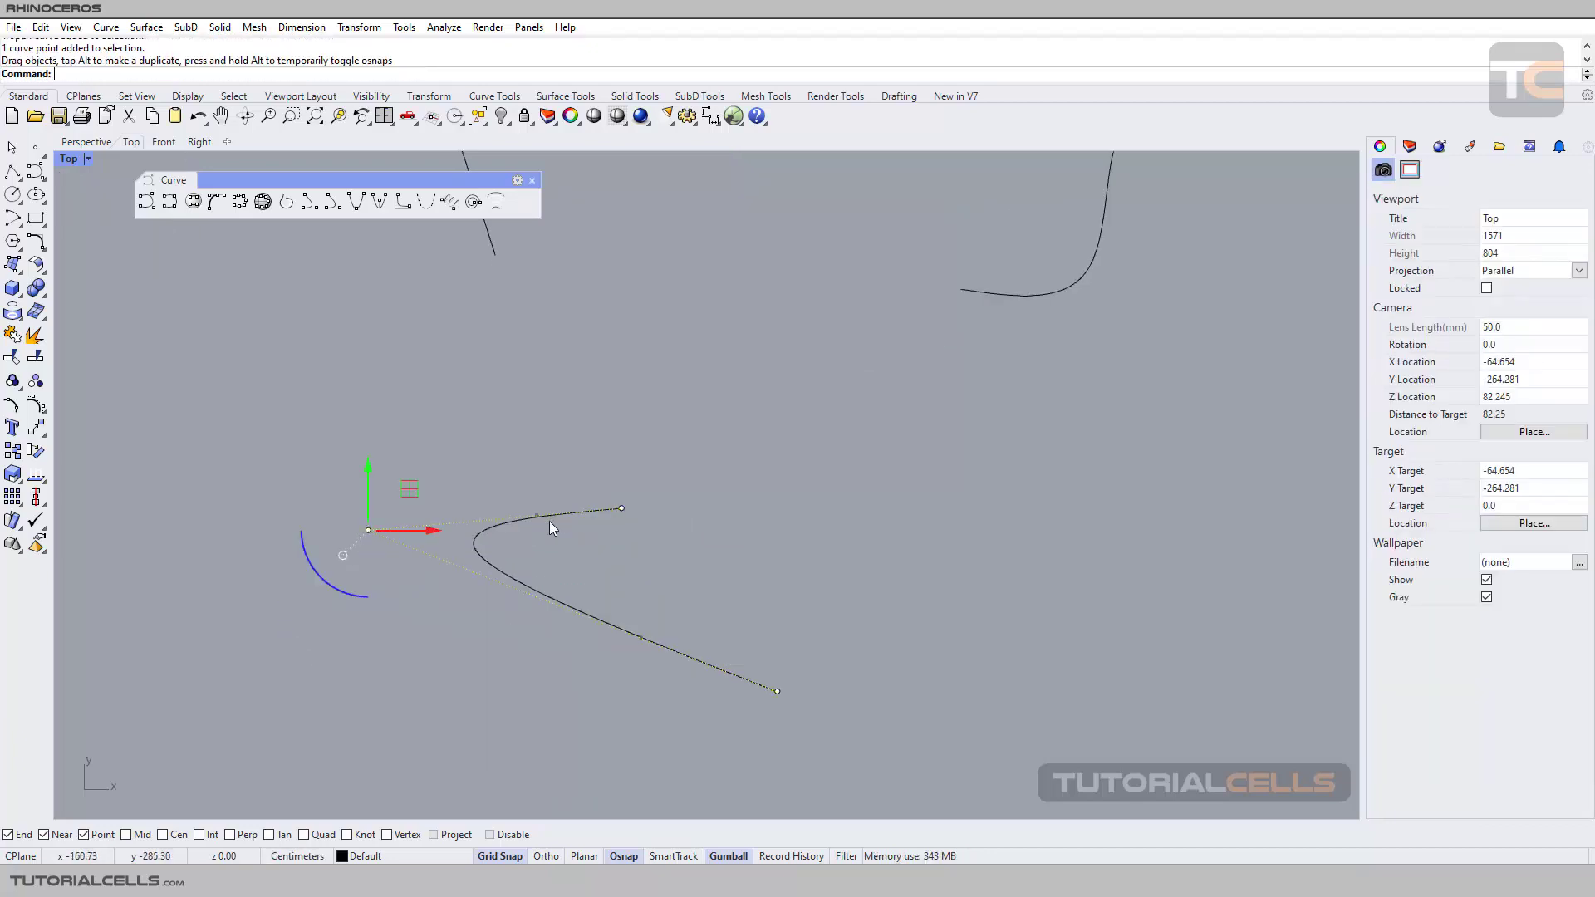
click(579, 522)
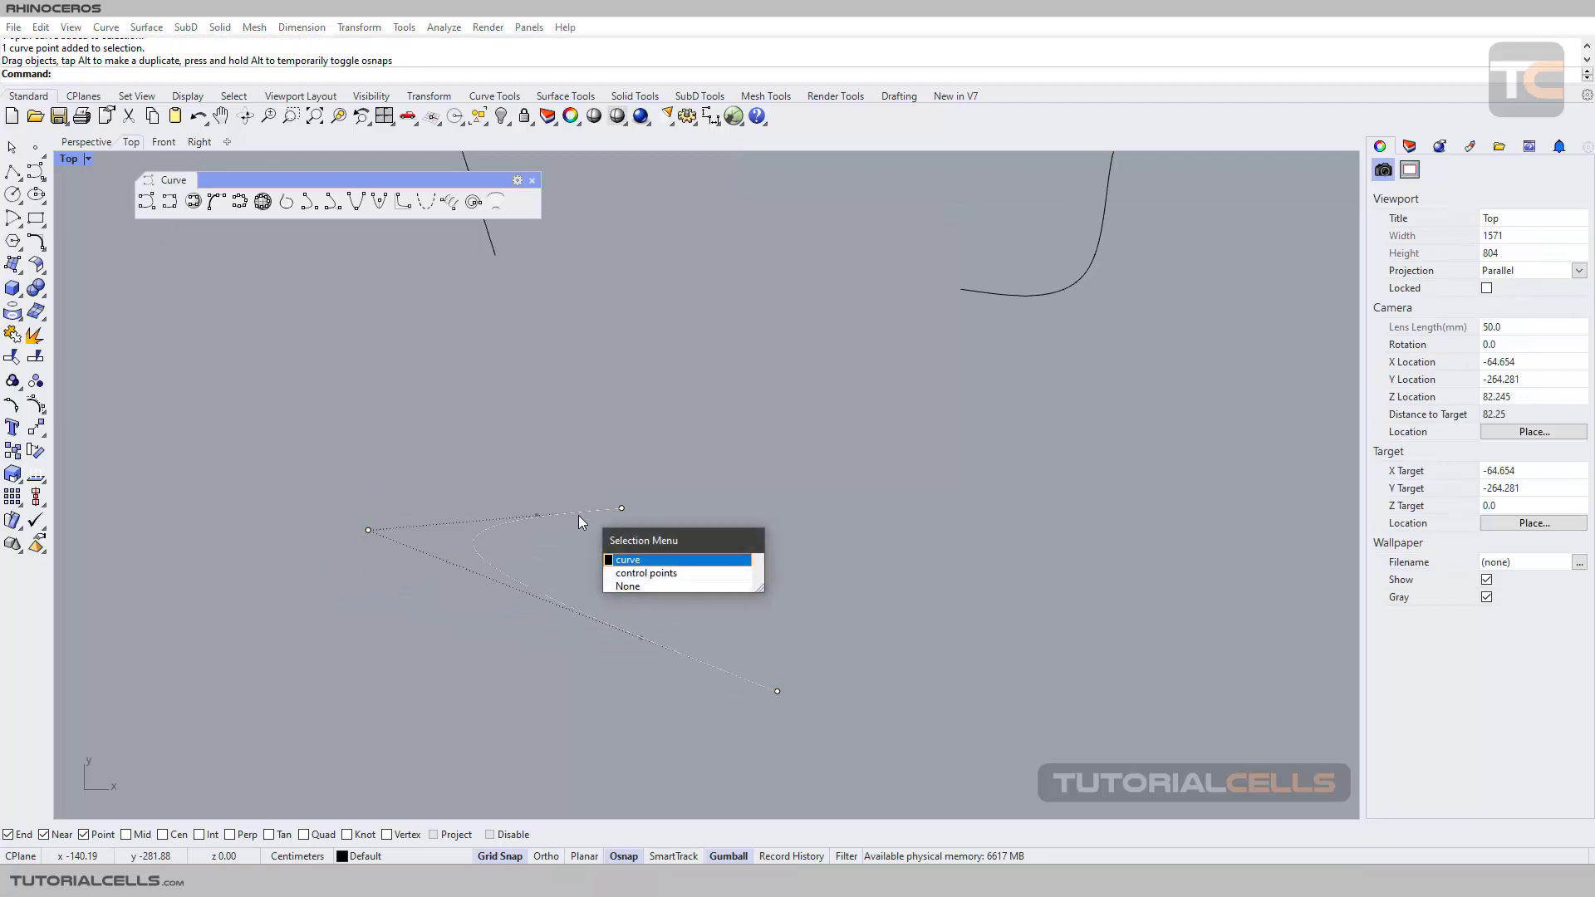
click(625, 567)
key(Delete)
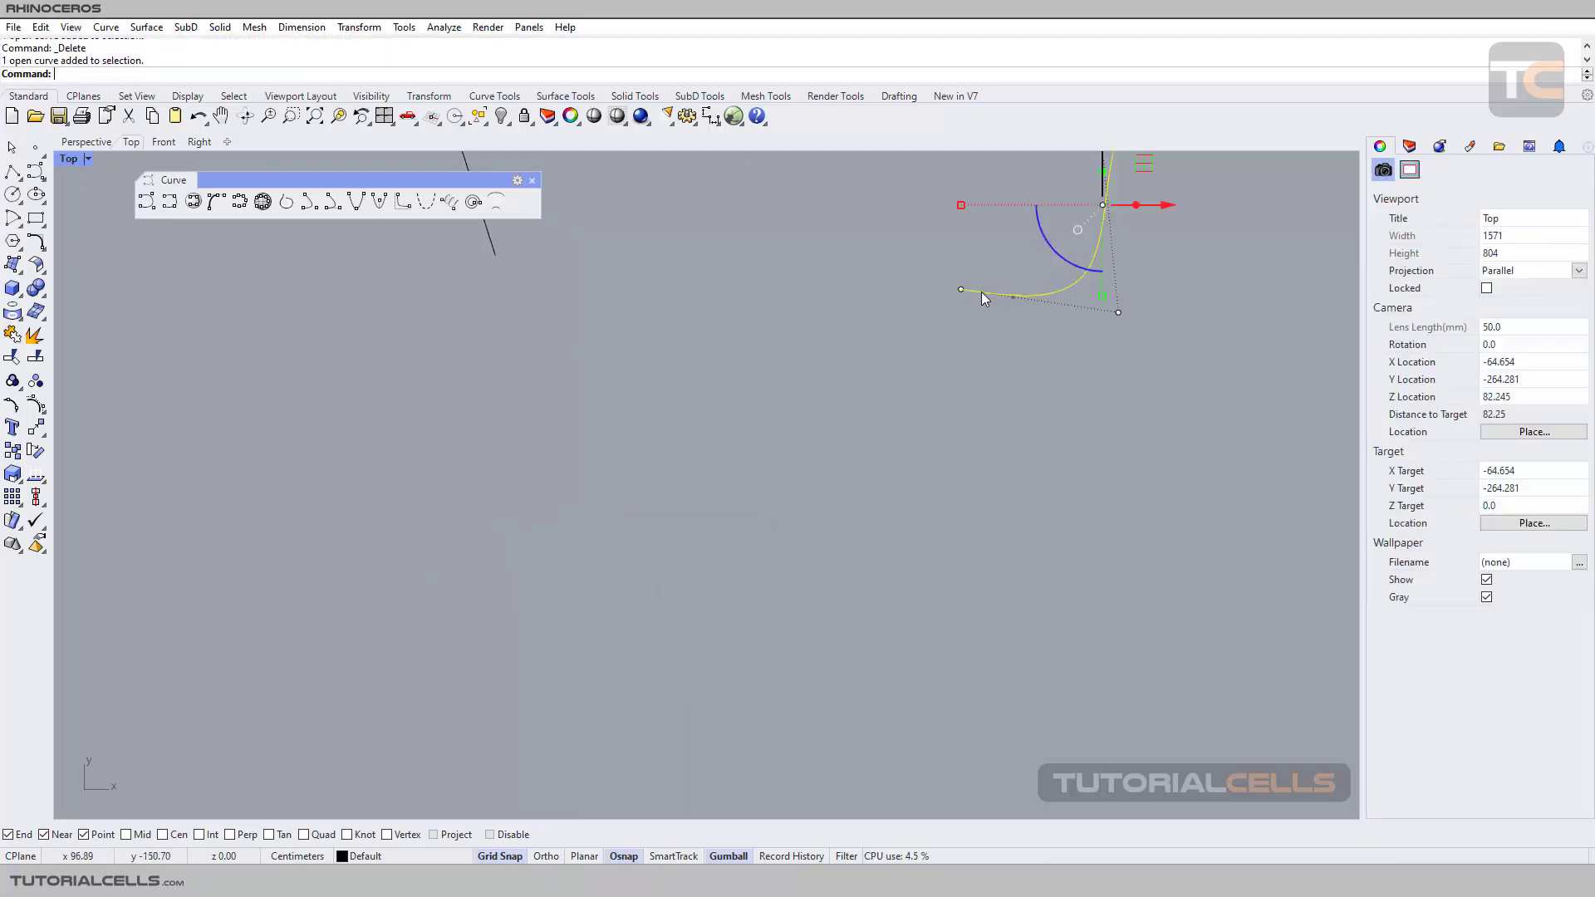
Draw a four-point hook-shaped interpolated curve at the upper right
right_click(146, 205)
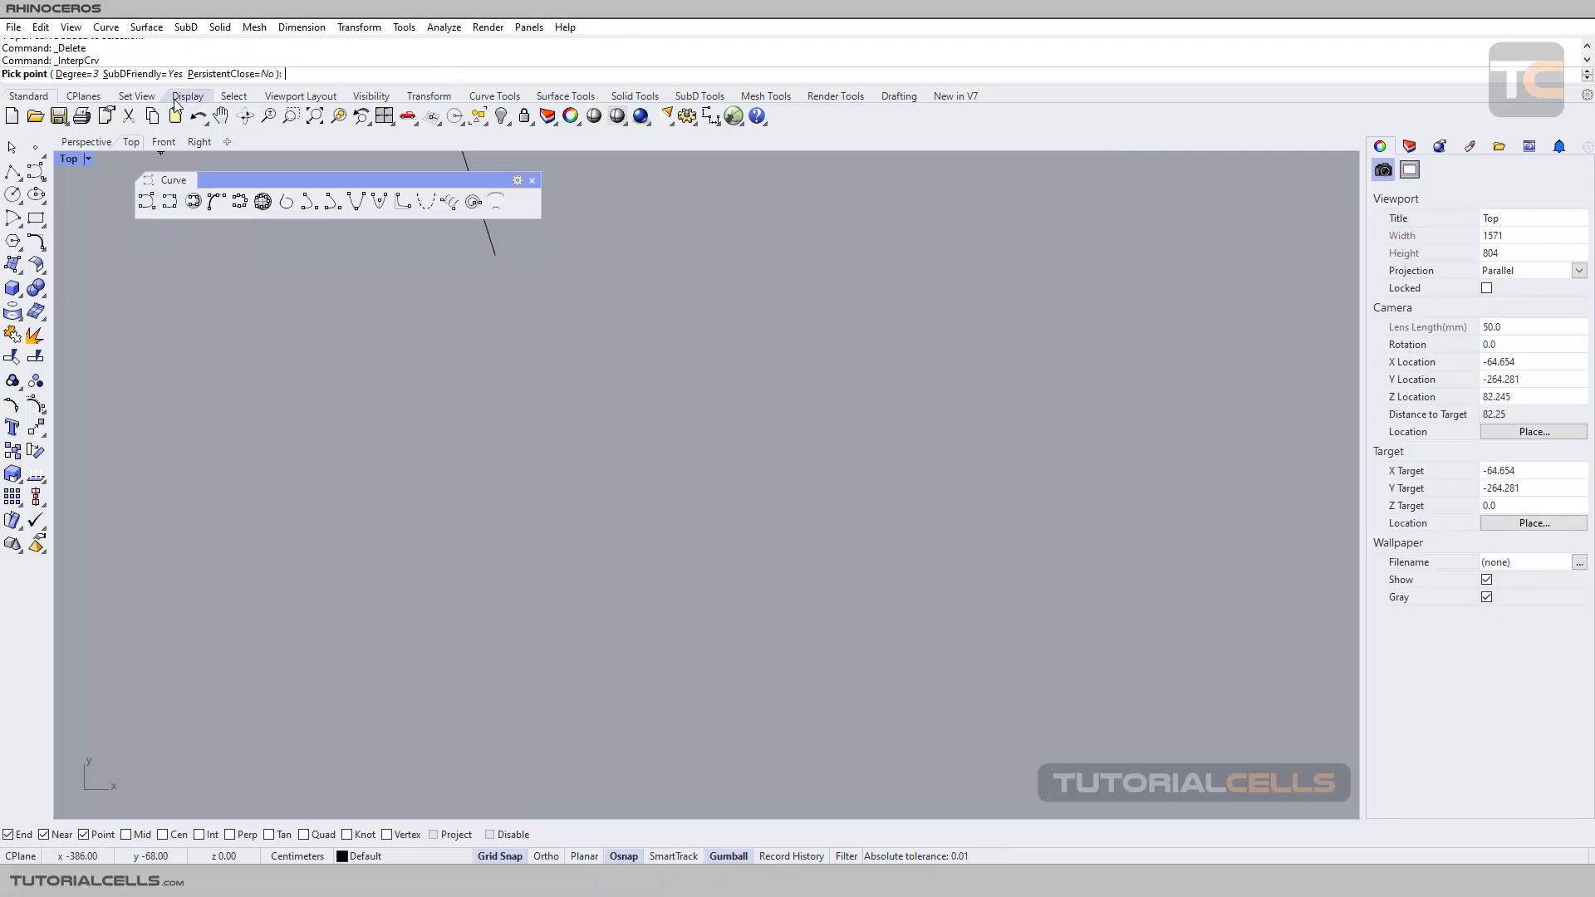
click(903, 219)
click(993, 252)
click(822, 344)
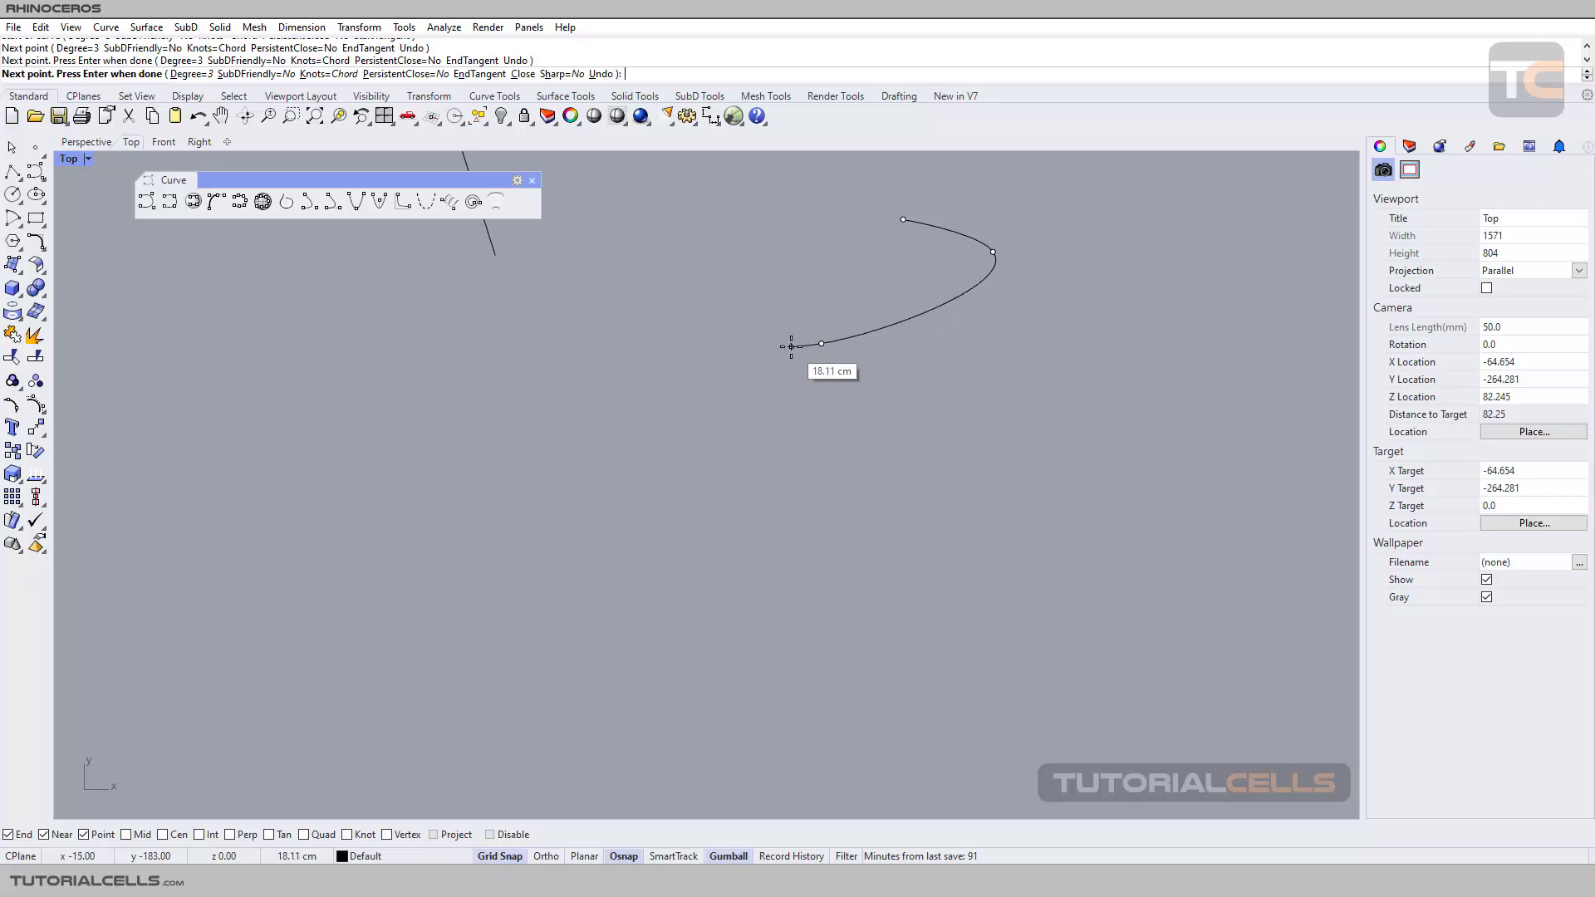
click(785, 341)
key(Return)
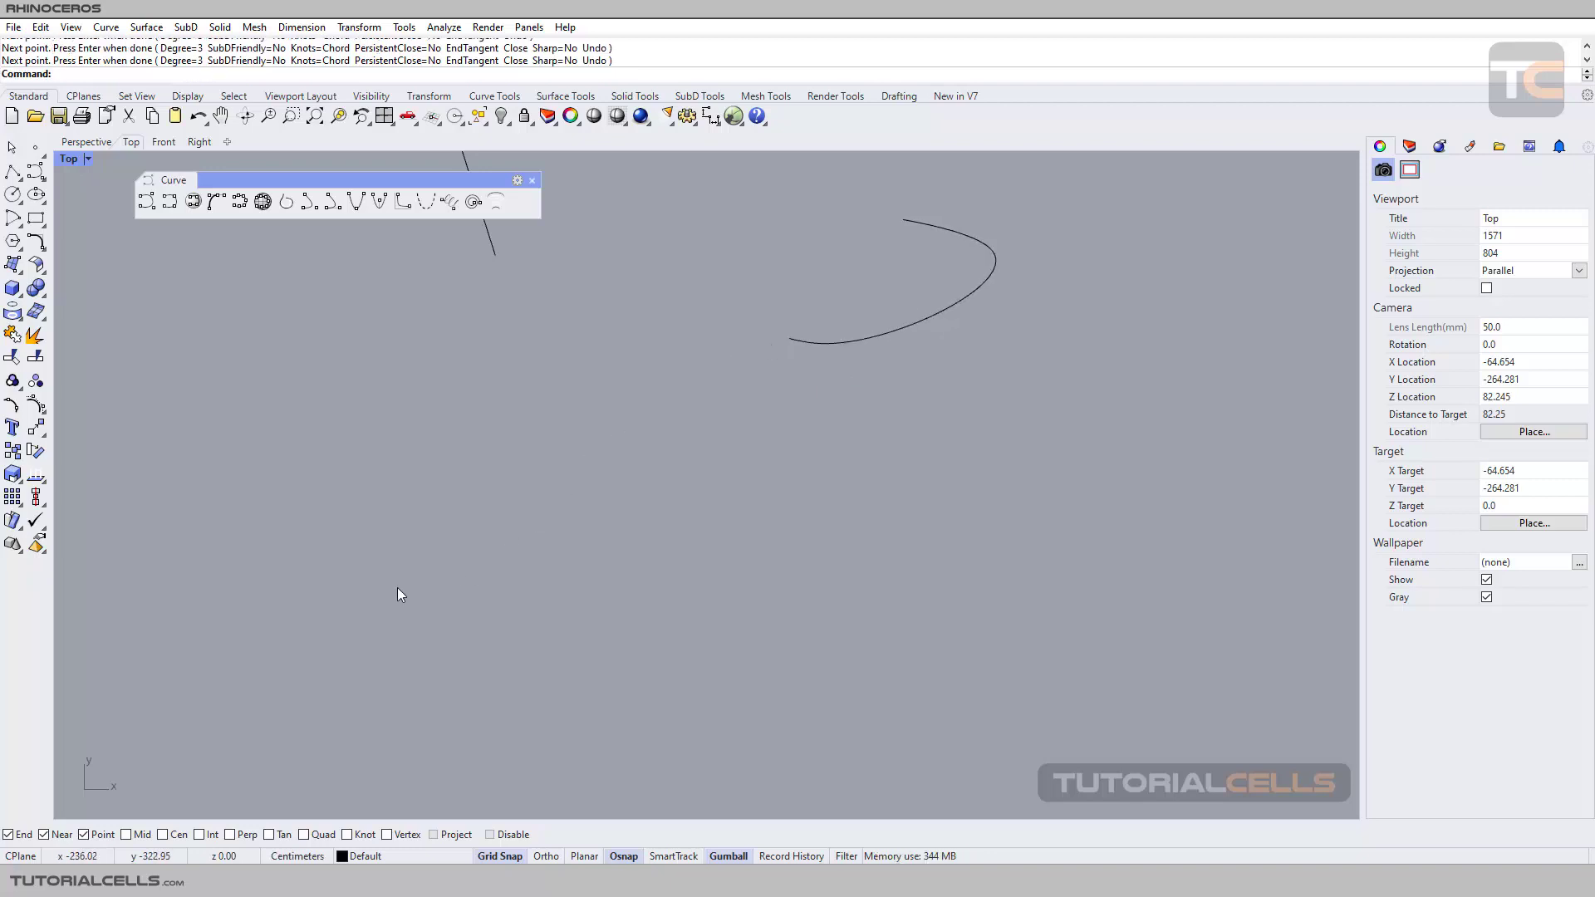
Draw a four-point S-shaped interpolated curve at the lower left
right_drag(382, 614, 362, 615)
key(Return)
click(249, 630)
click(437, 627)
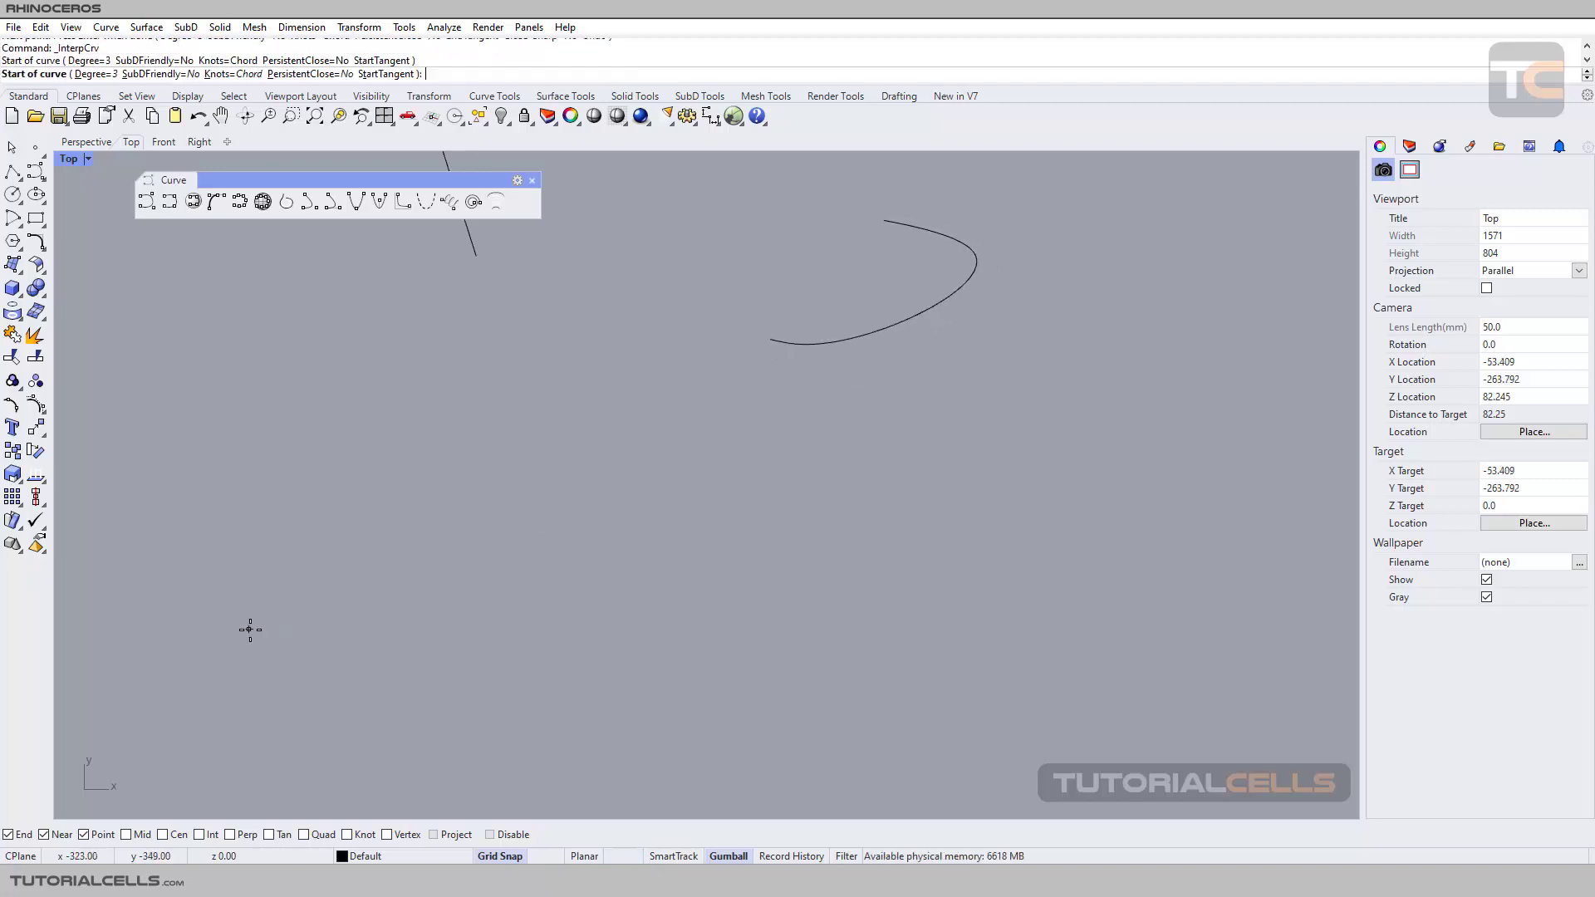
click(298, 491)
click(430, 445)
click(472, 460)
key(Return)
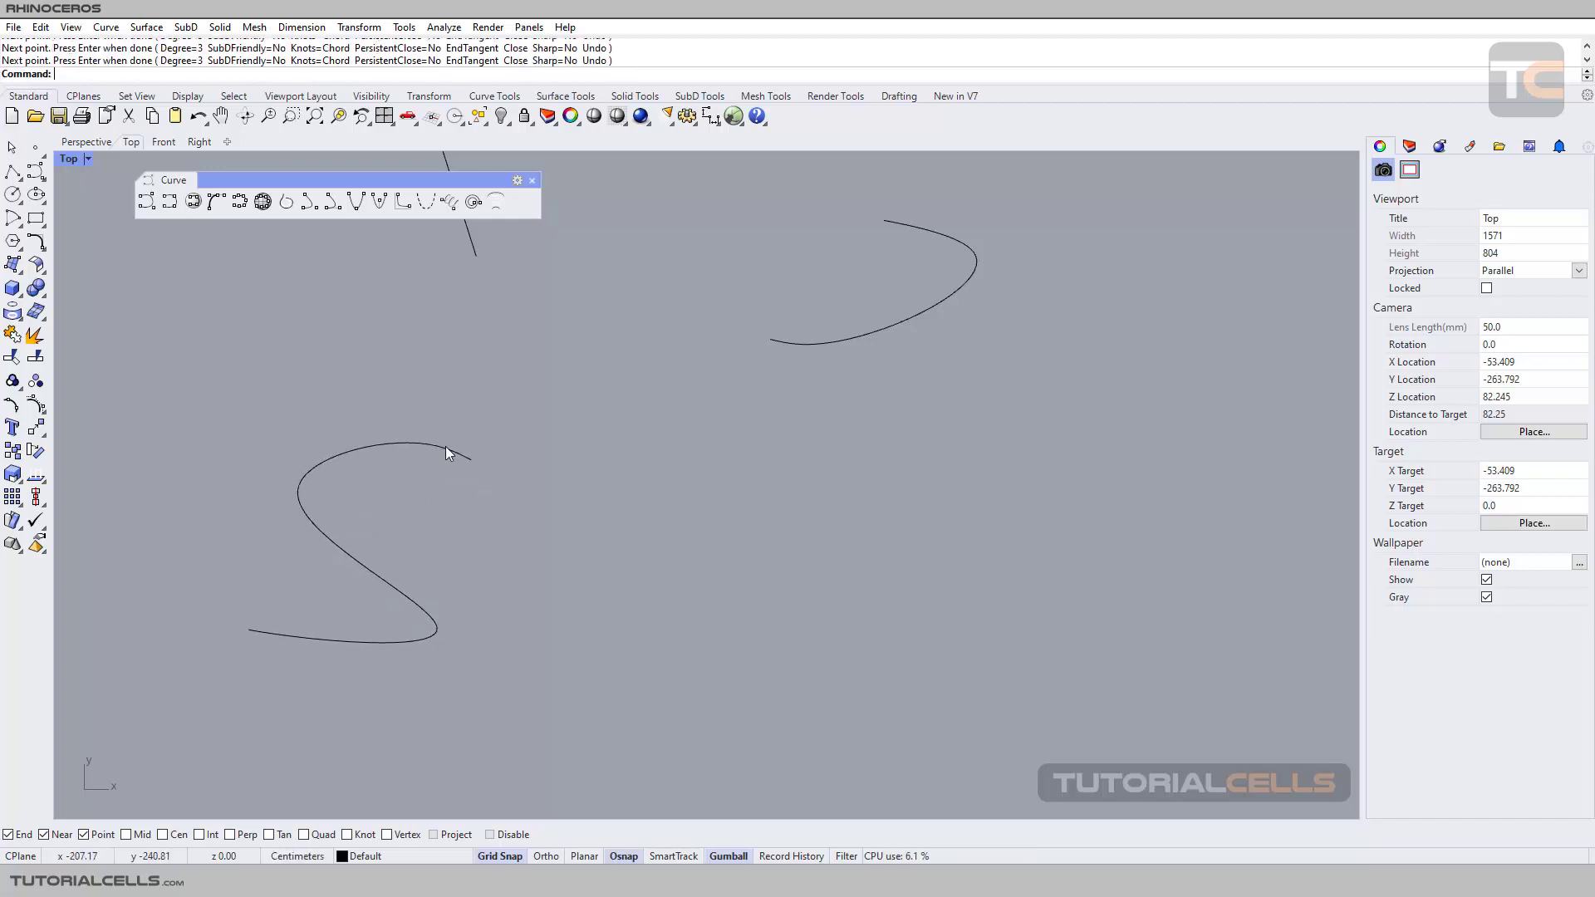
Pan and zoom to bring all lines and curves into view
right_drag(540, 304, 779, 523)
scroll(541, 389, down, 4)
right_drag(542, 389, 580, 512)
scroll(570, 478, up, 2)
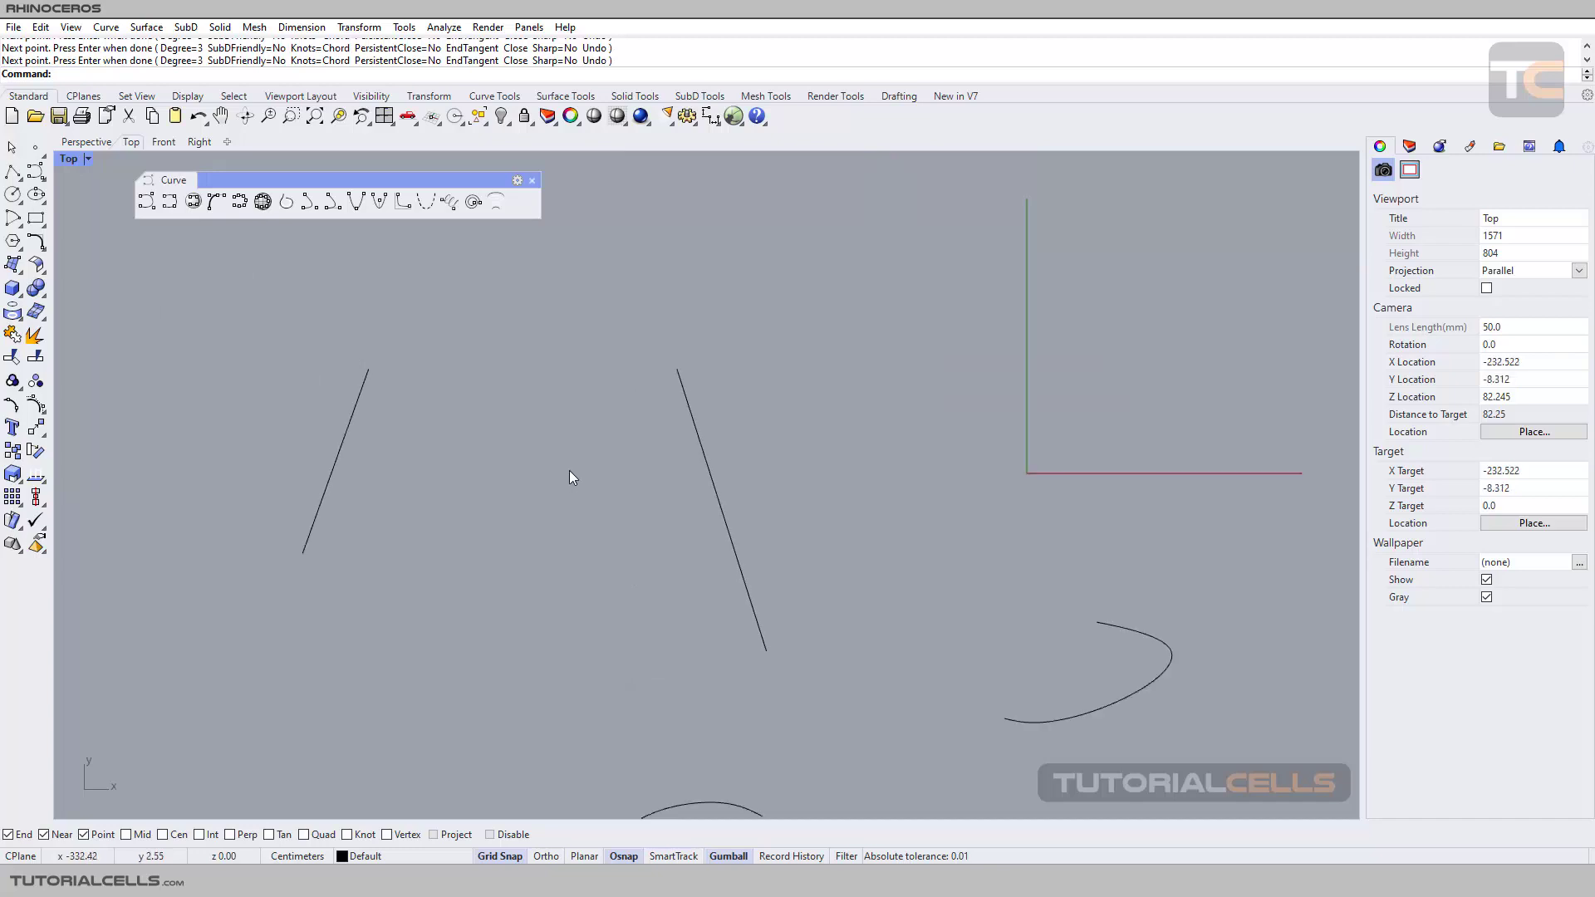
Try and cancel StartTangent, then draw a three-point trial curve from the left line
click(169, 205)
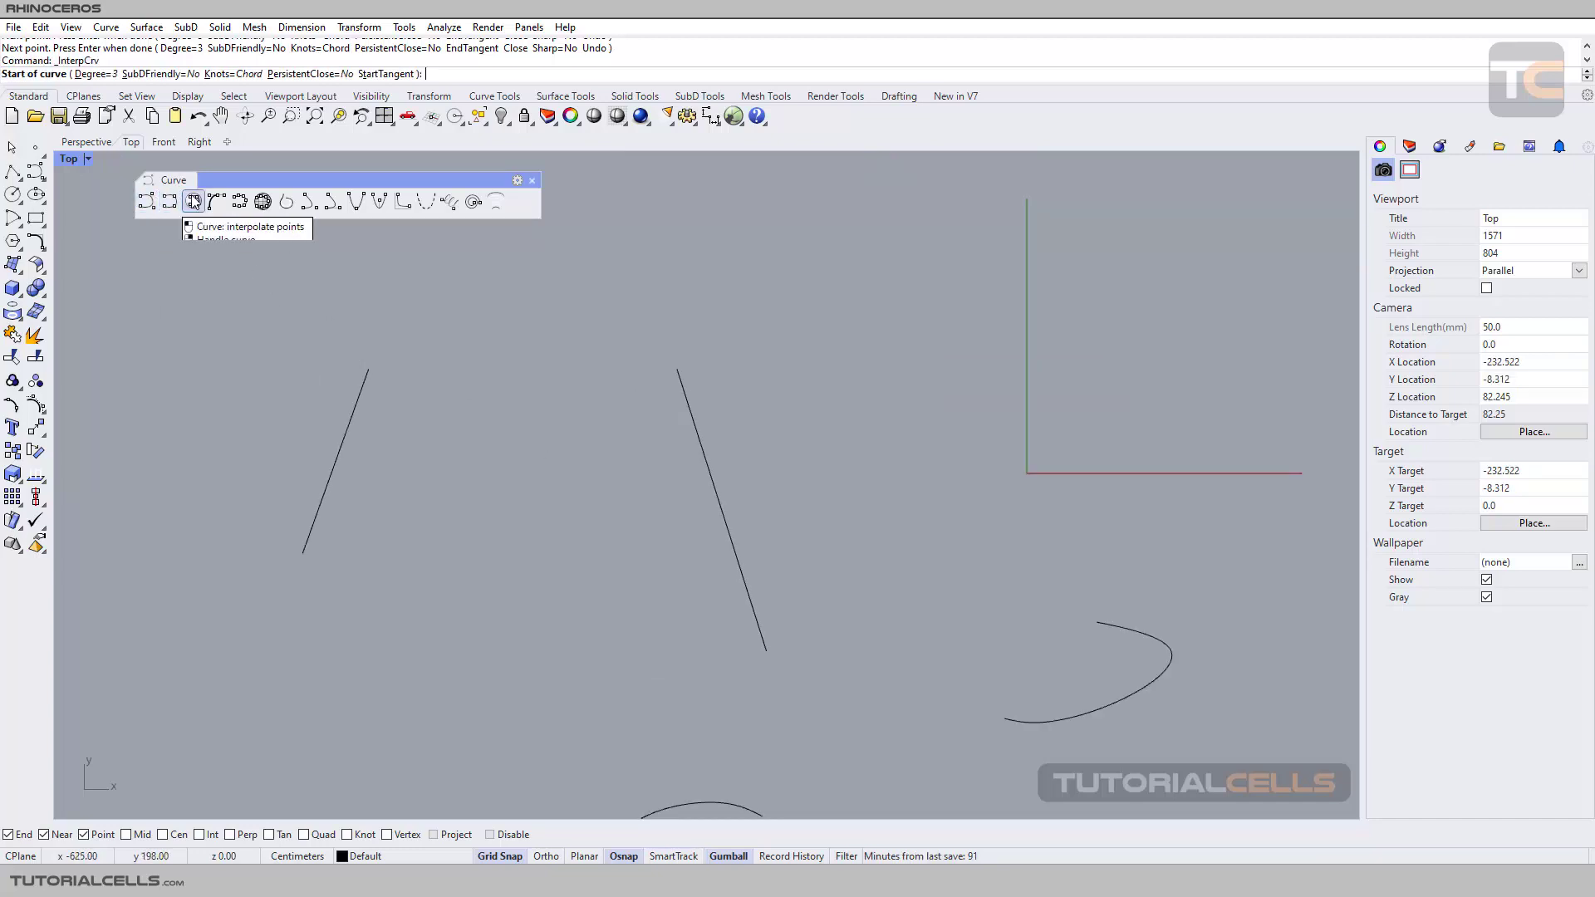
click(385, 74)
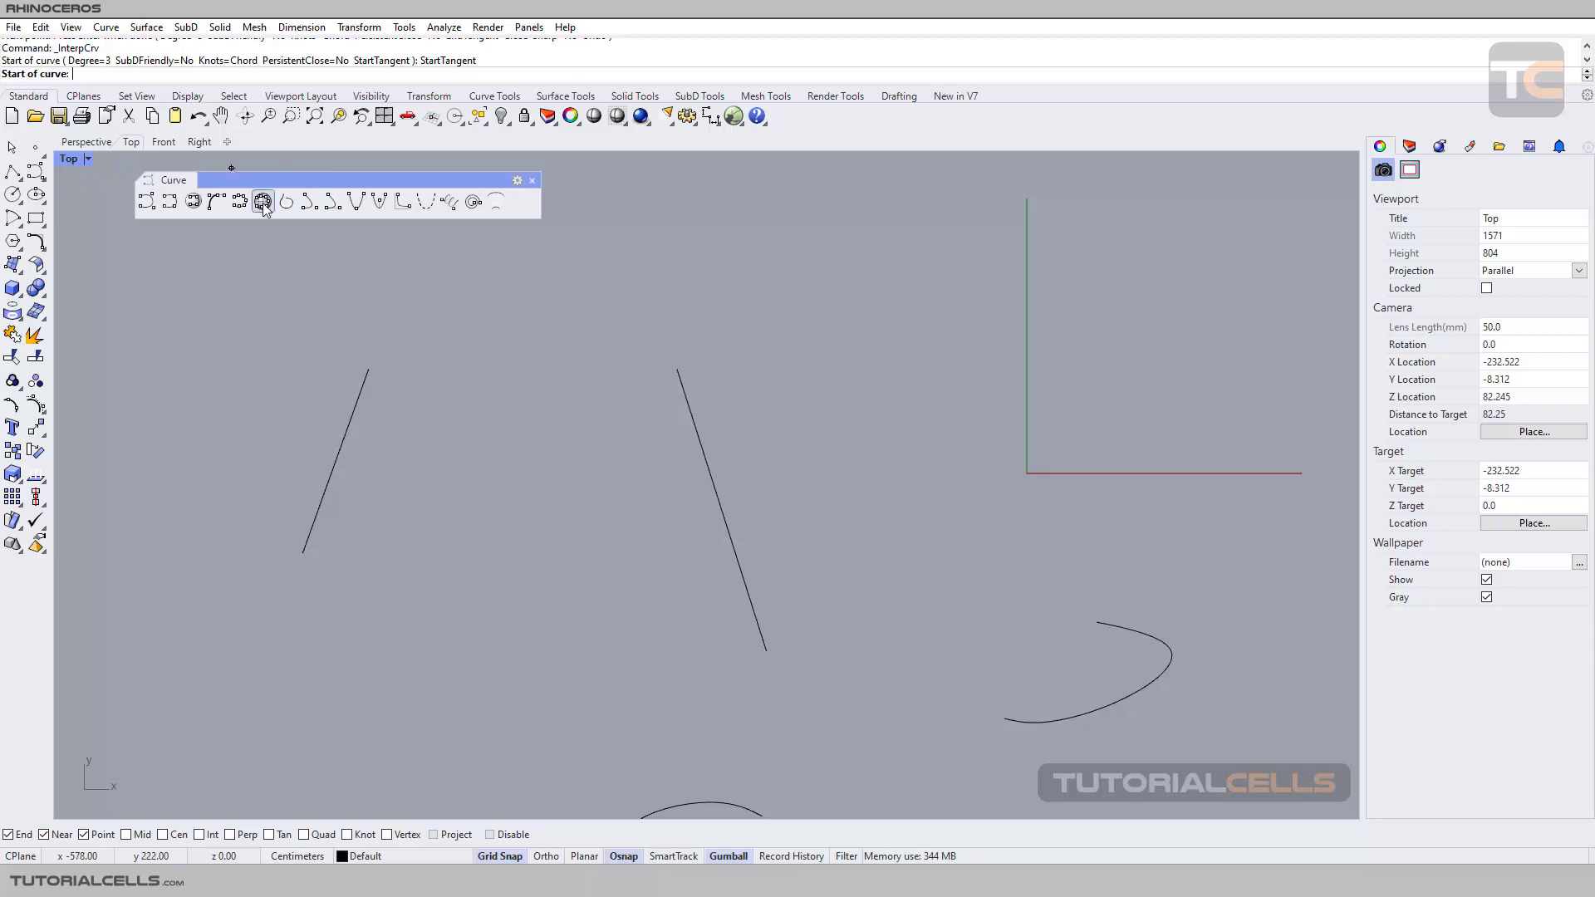
key(Escape)
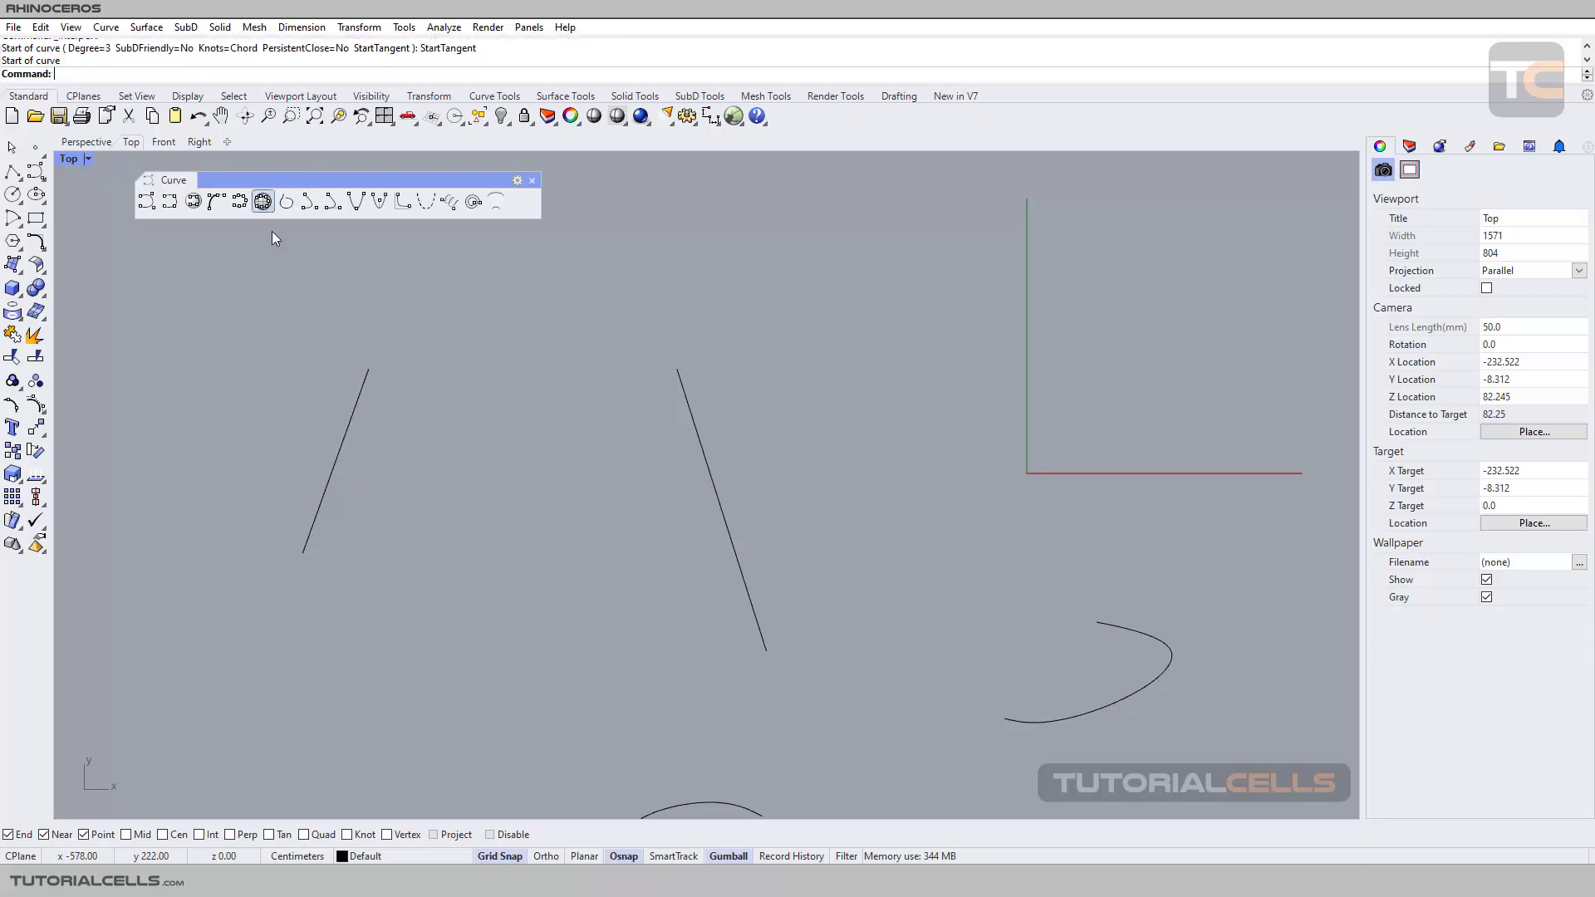
click(168, 202)
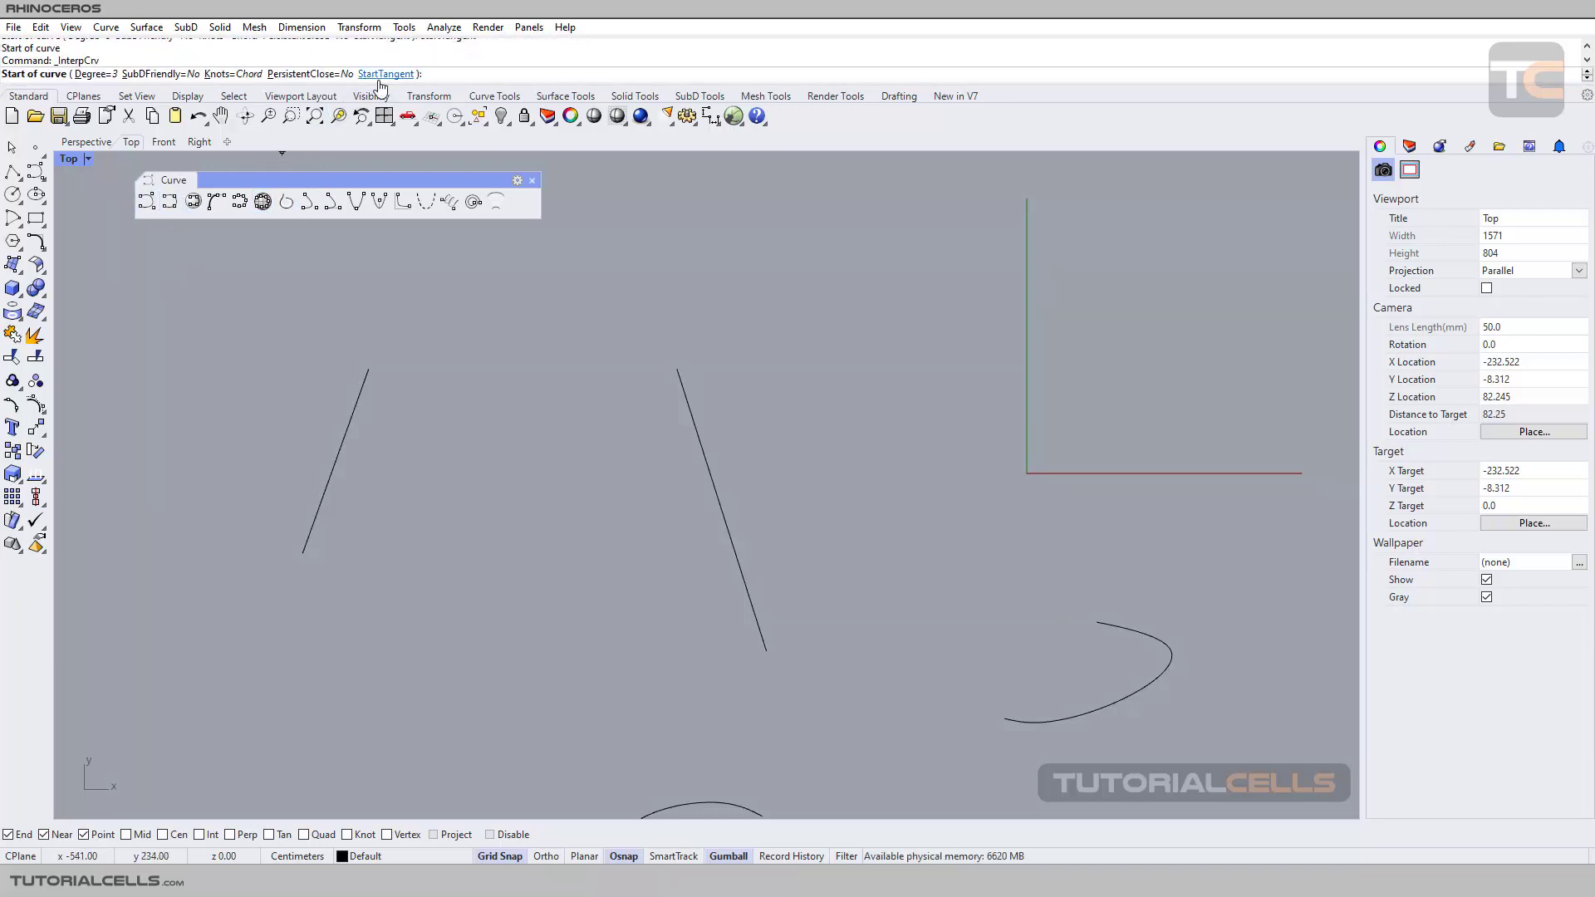
click(337, 458)
scroll(394, 436, up, 2)
scroll(395, 436, up, 2)
click(391, 388)
click(463, 439)
key(Return)
Delete the trial curve and restart the curve-through-points command
scroll(296, 430, up, 3)
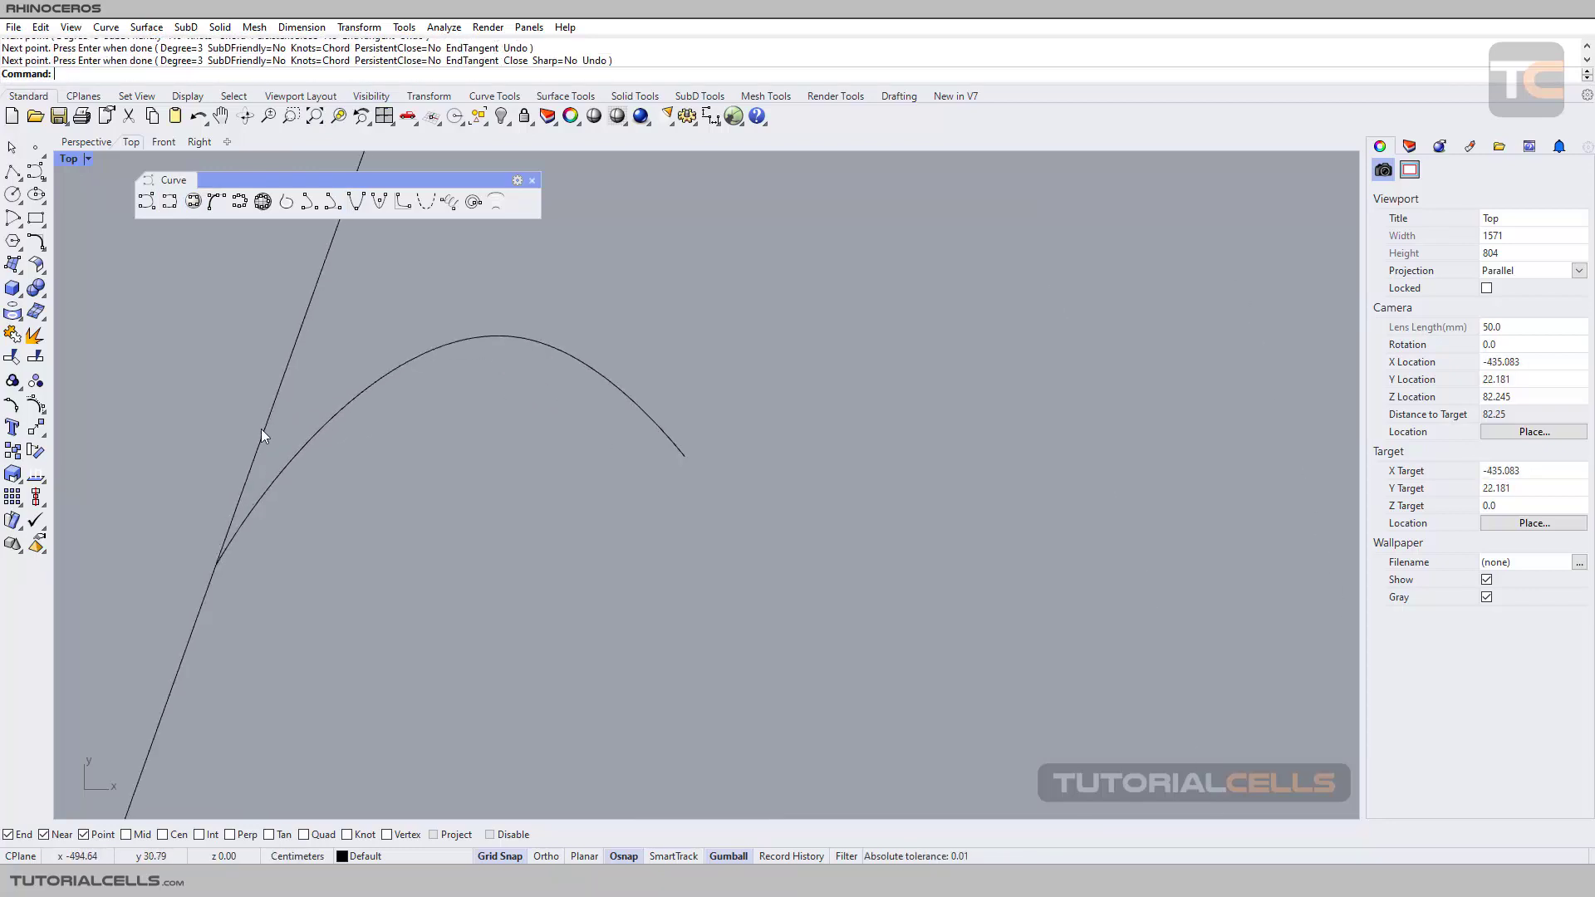
right_drag(259, 544, 399, 457)
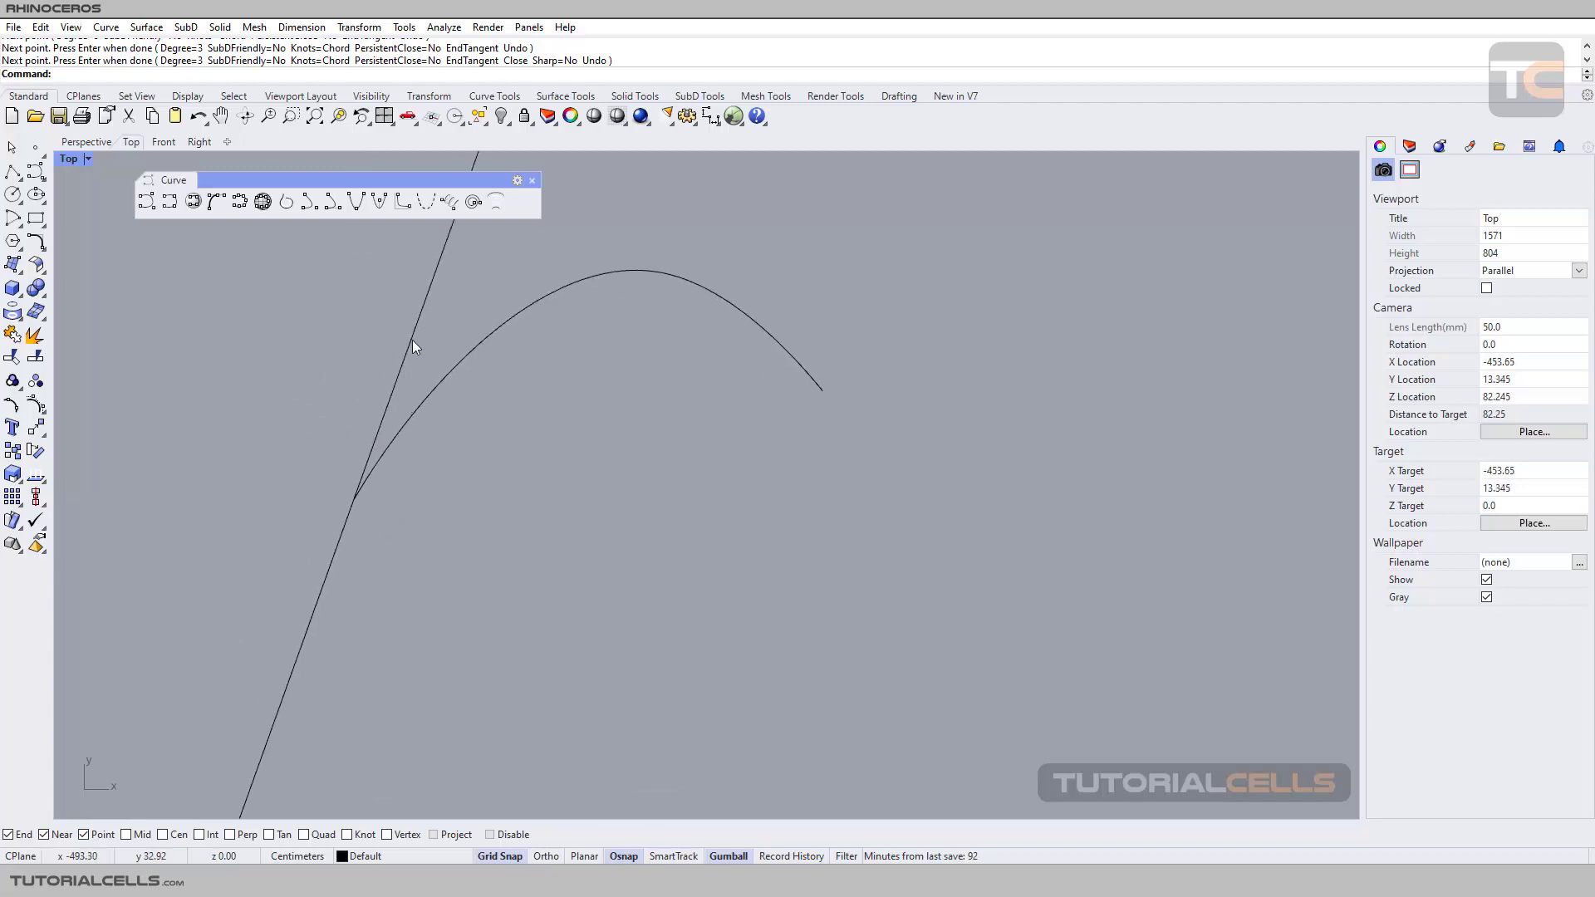
click(482, 348)
key(Delete)
right_drag(478, 343, 365, 267)
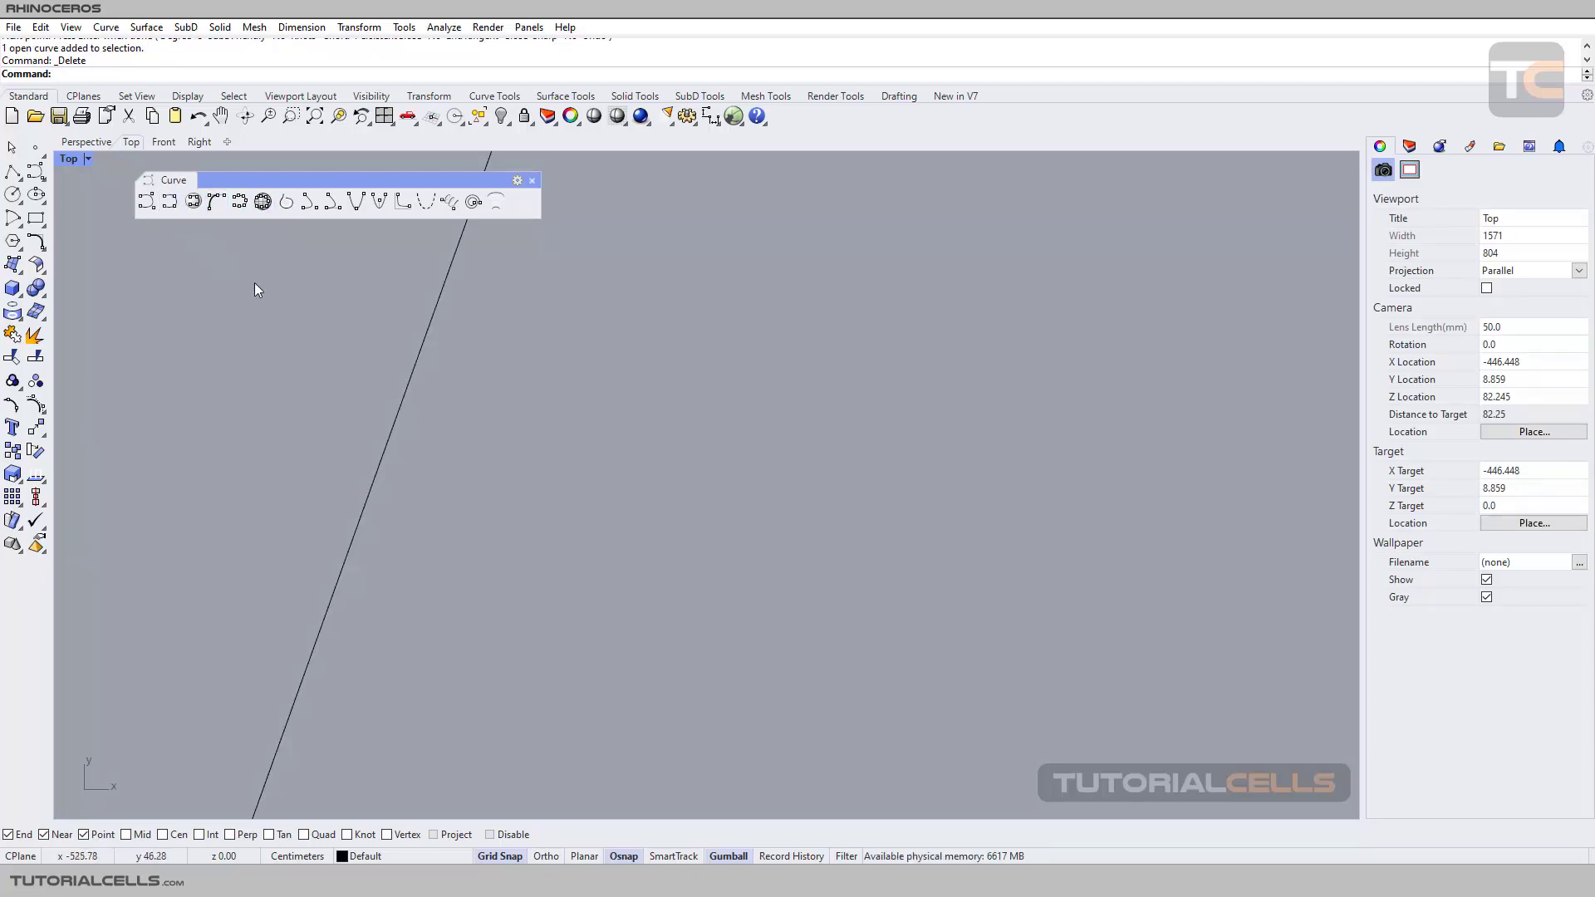
click(164, 206)
Start the curve on the left line with StartTangent, leaving tangent to the line
click(384, 74)
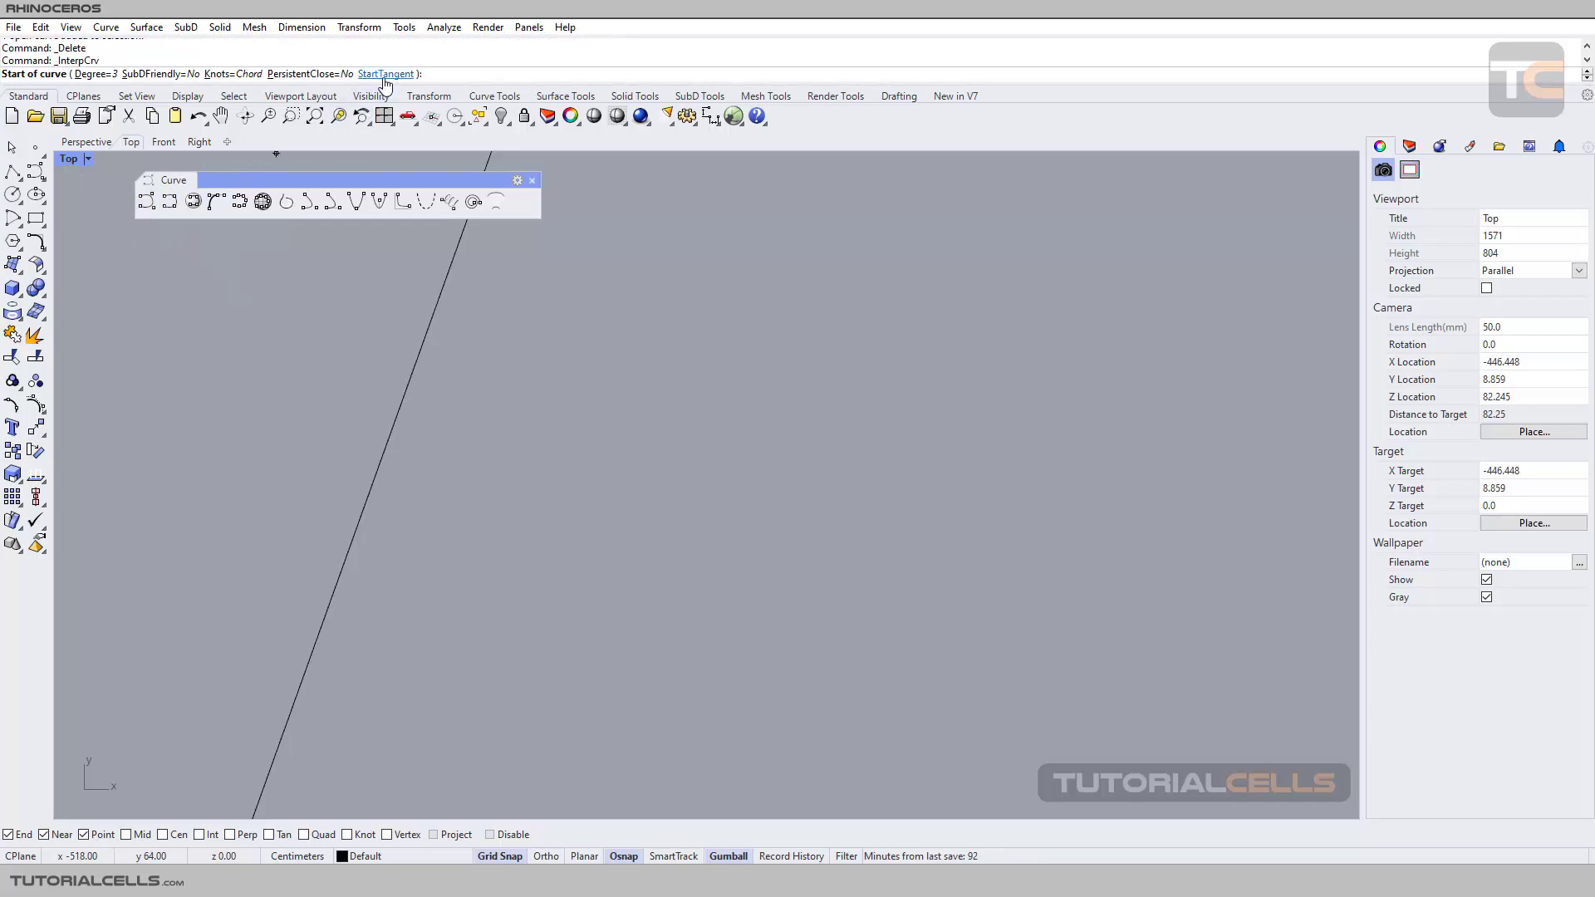
scroll(387, 438, down, 3)
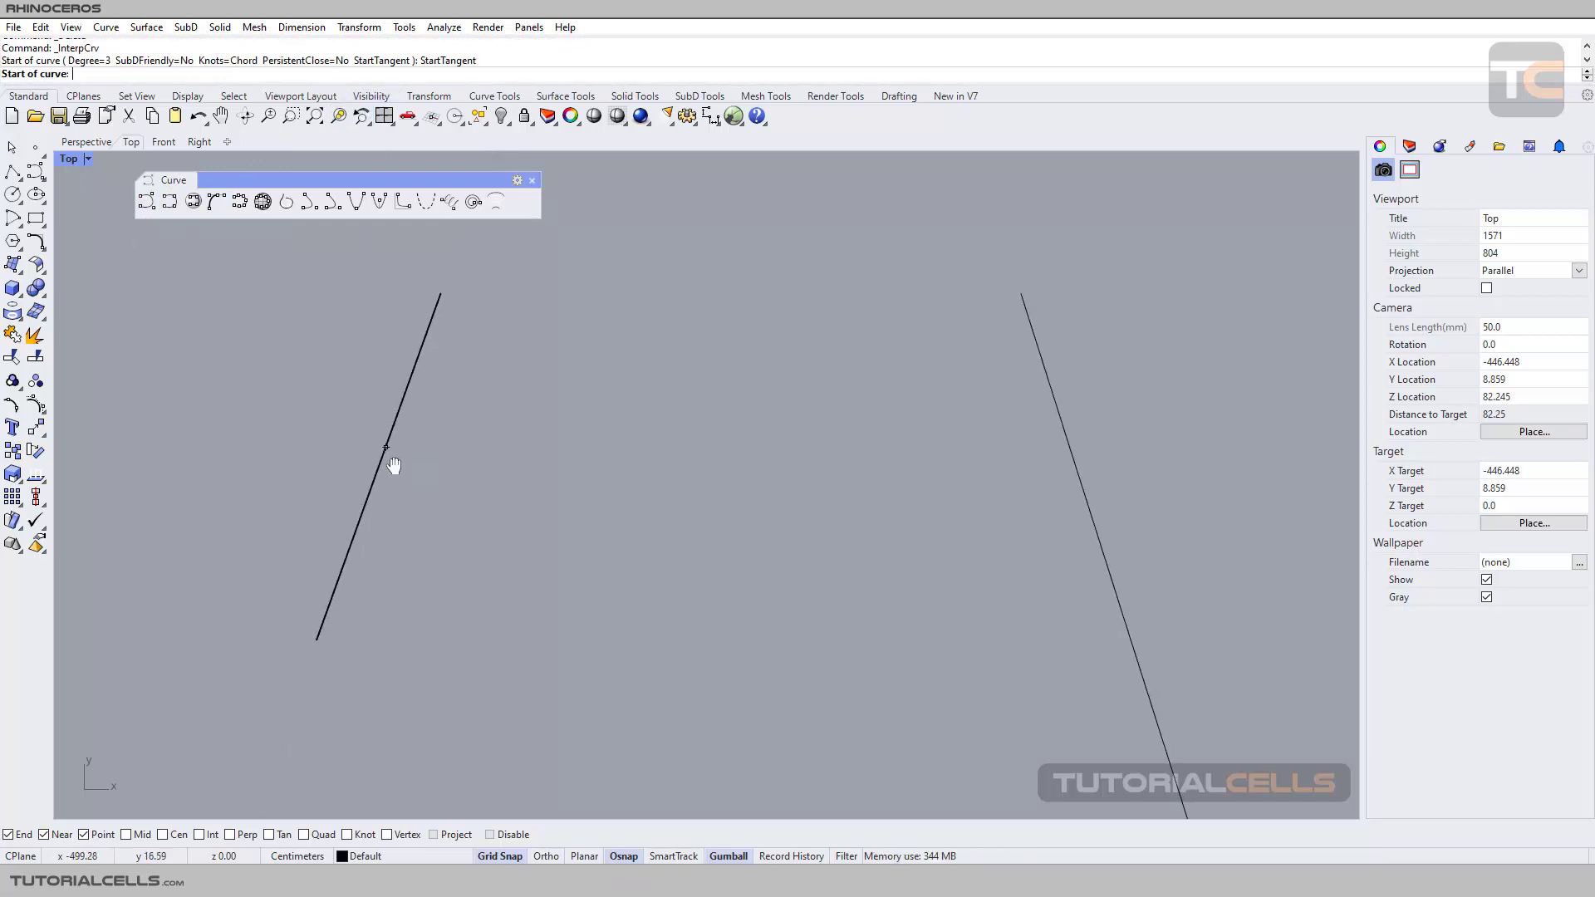
click(378, 482)
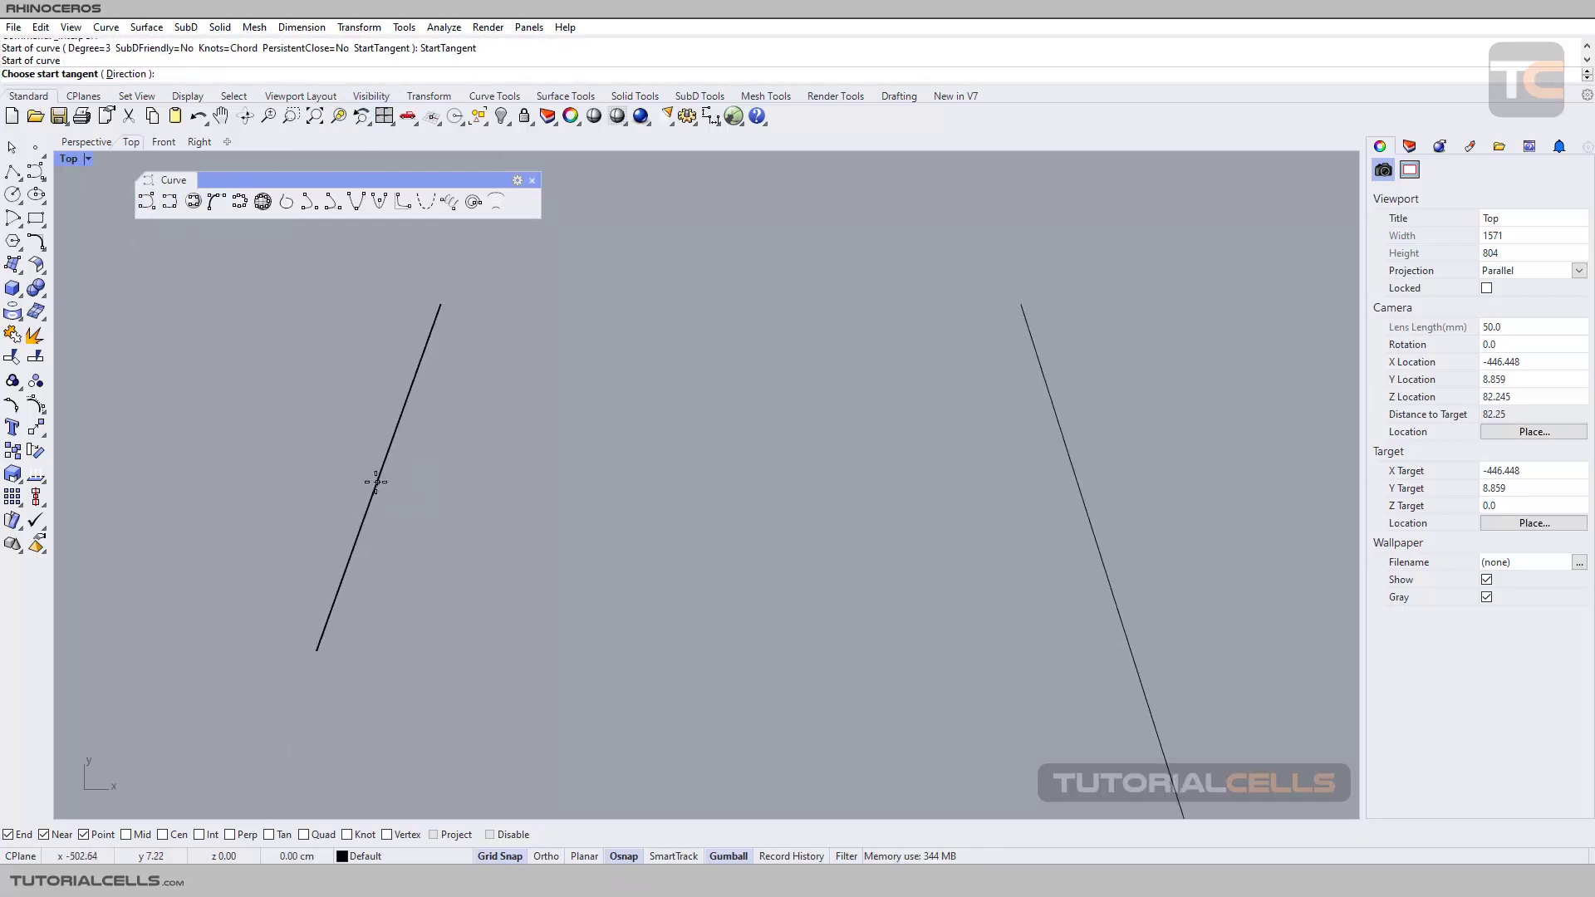
click(422, 383)
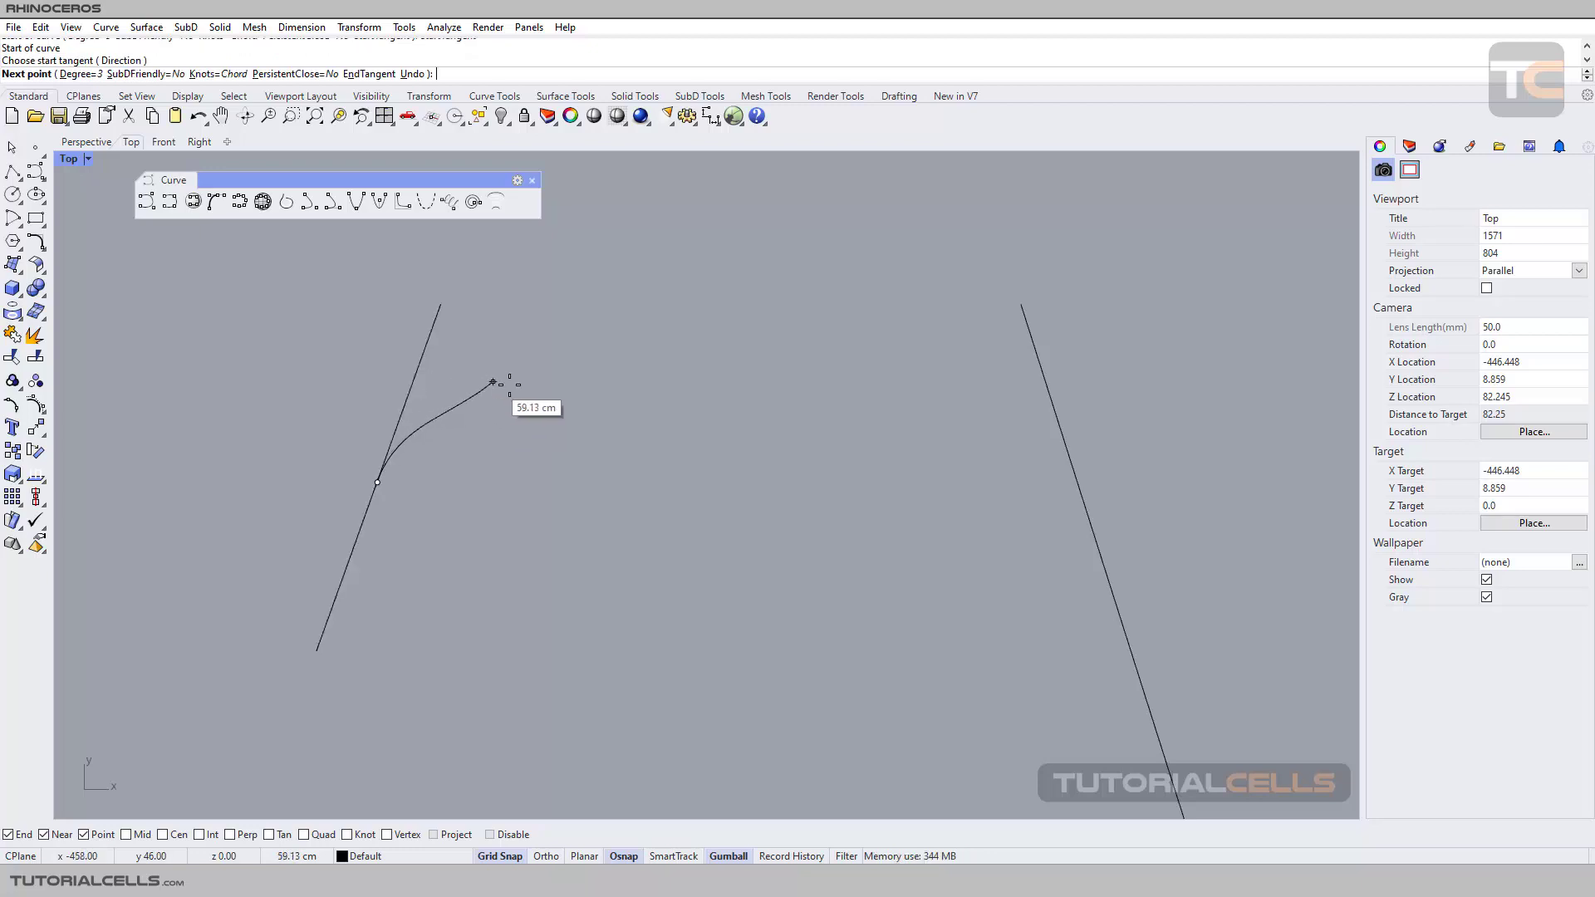
Place four intermediate curve points leading toward the right line
click(627, 508)
click(620, 640)
click(788, 463)
click(843, 481)
right_drag(858, 512, 627, 471)
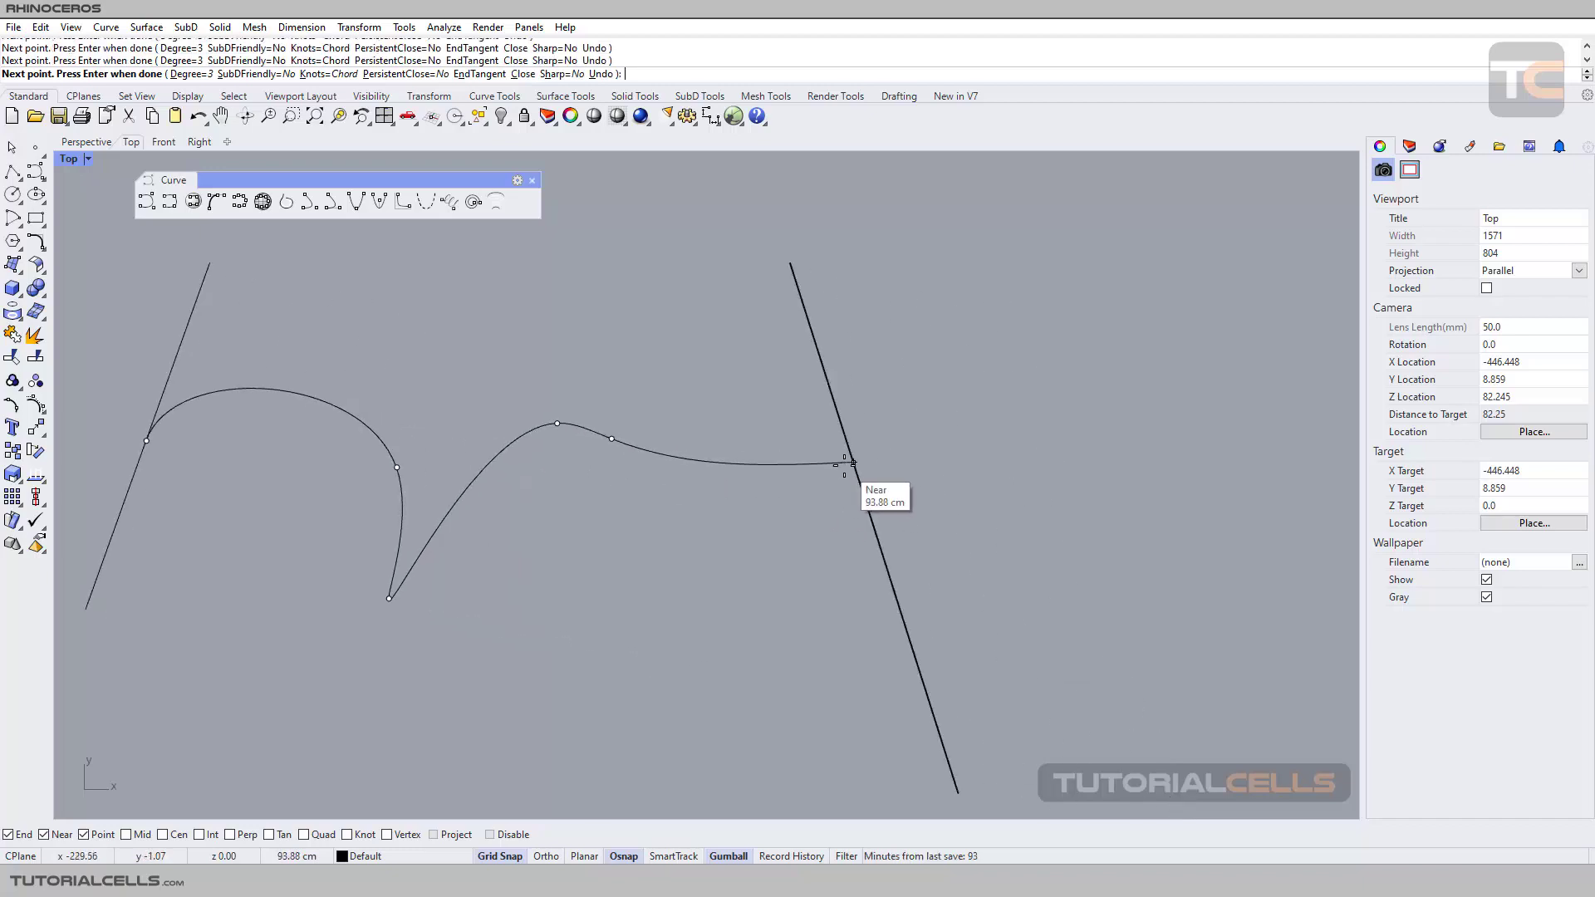
scroll(853, 463, up, 4)
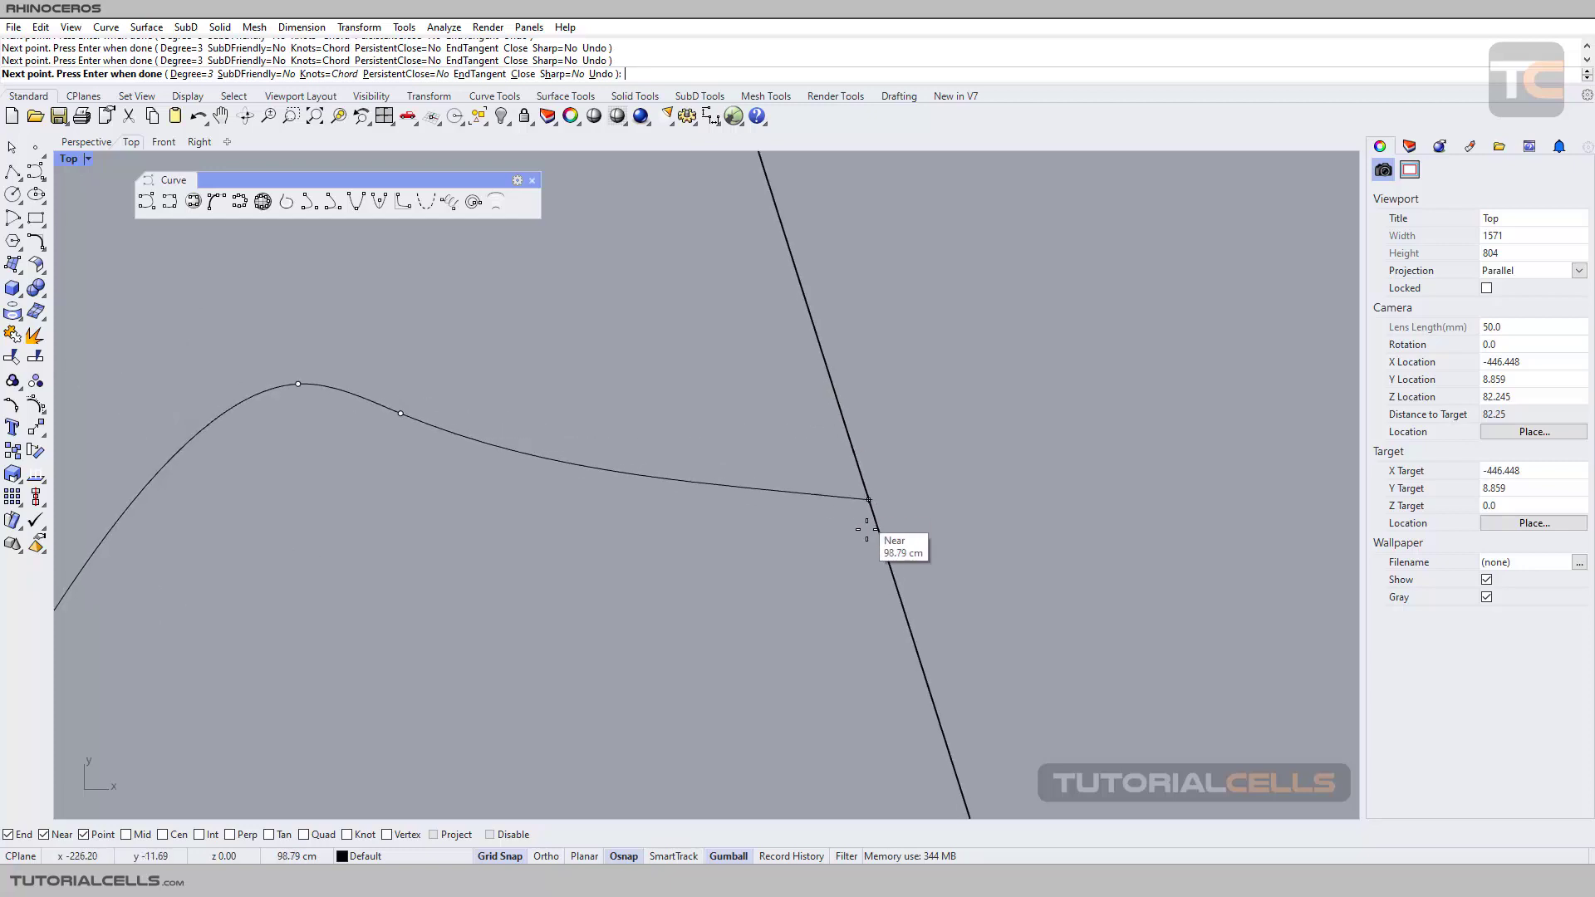
scroll(868, 535, down, 3)
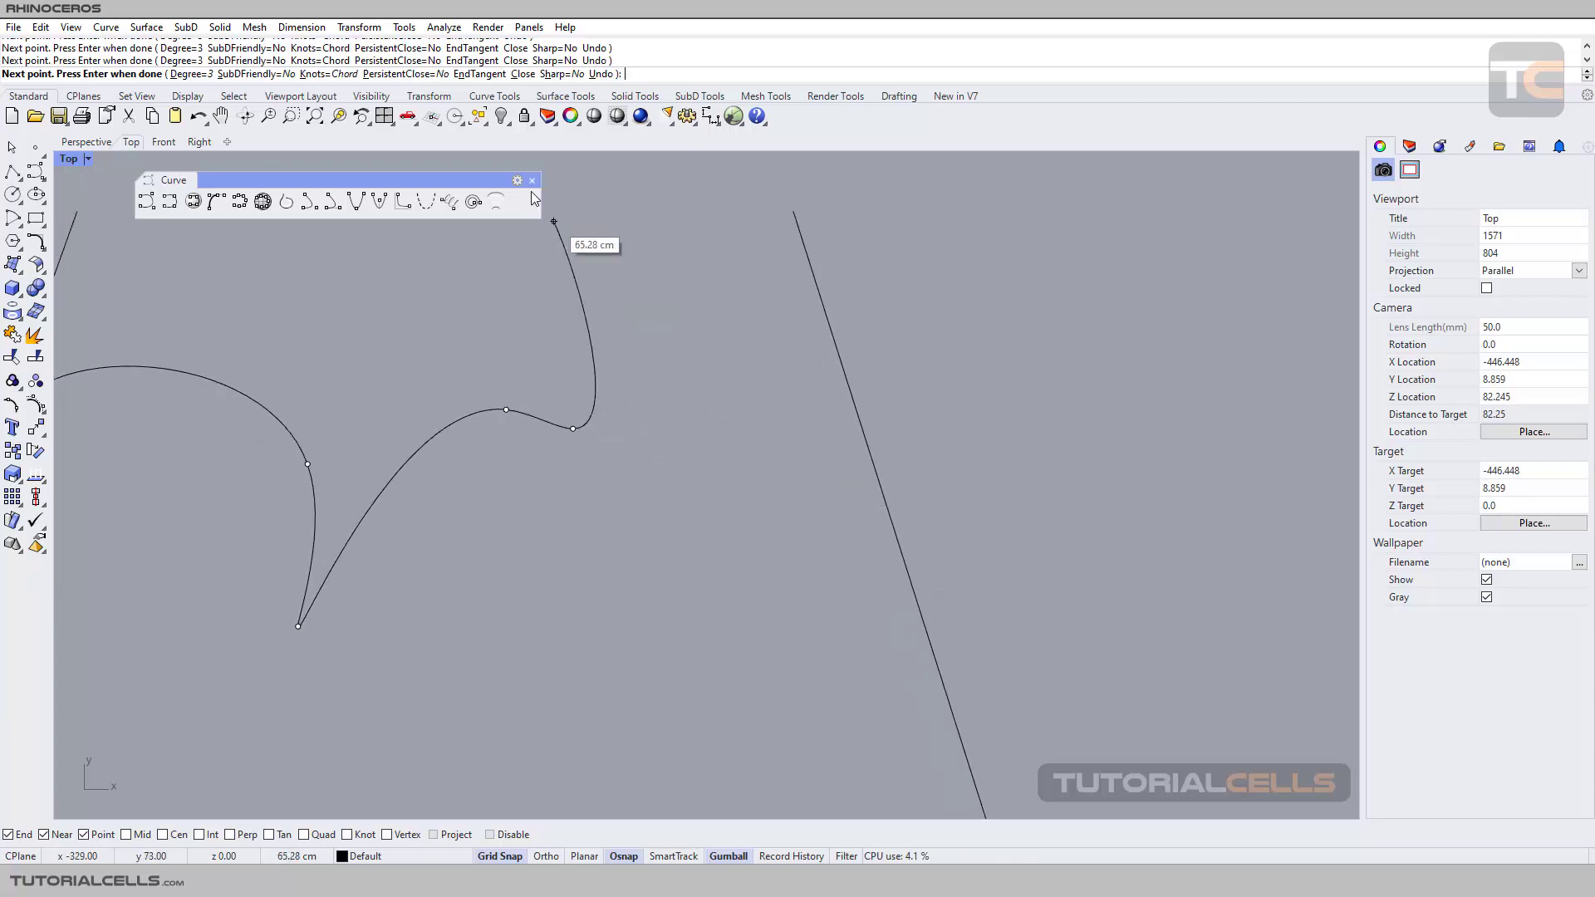
Use EndTangent to end the curve on the long line, tangent to it
click(479, 76)
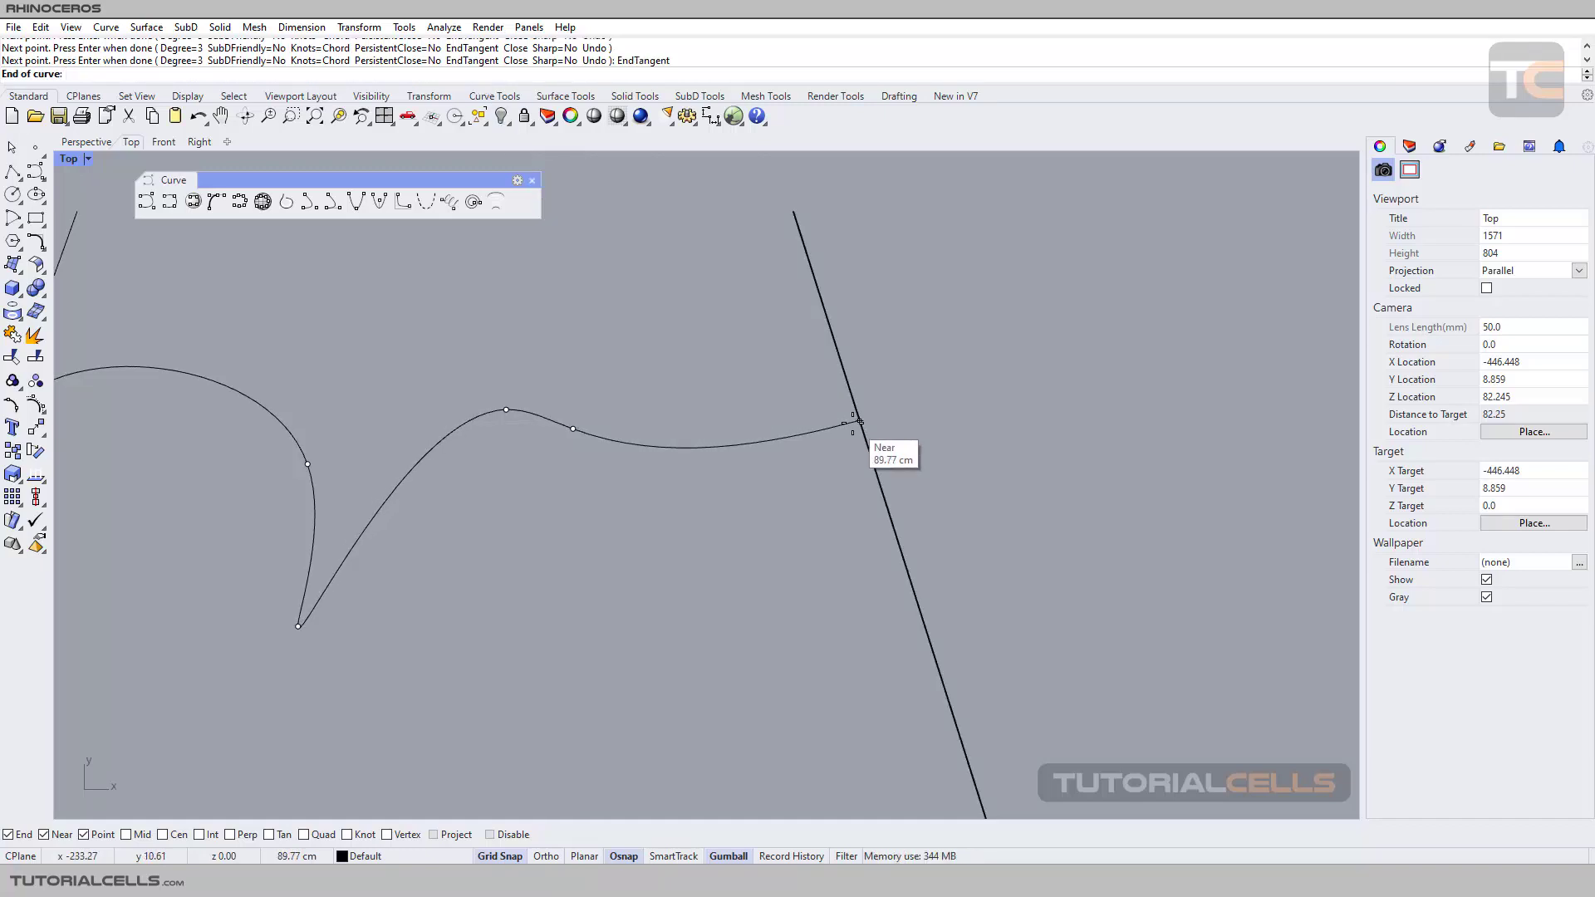
right_drag(862, 430, 762, 344)
click(763, 343)
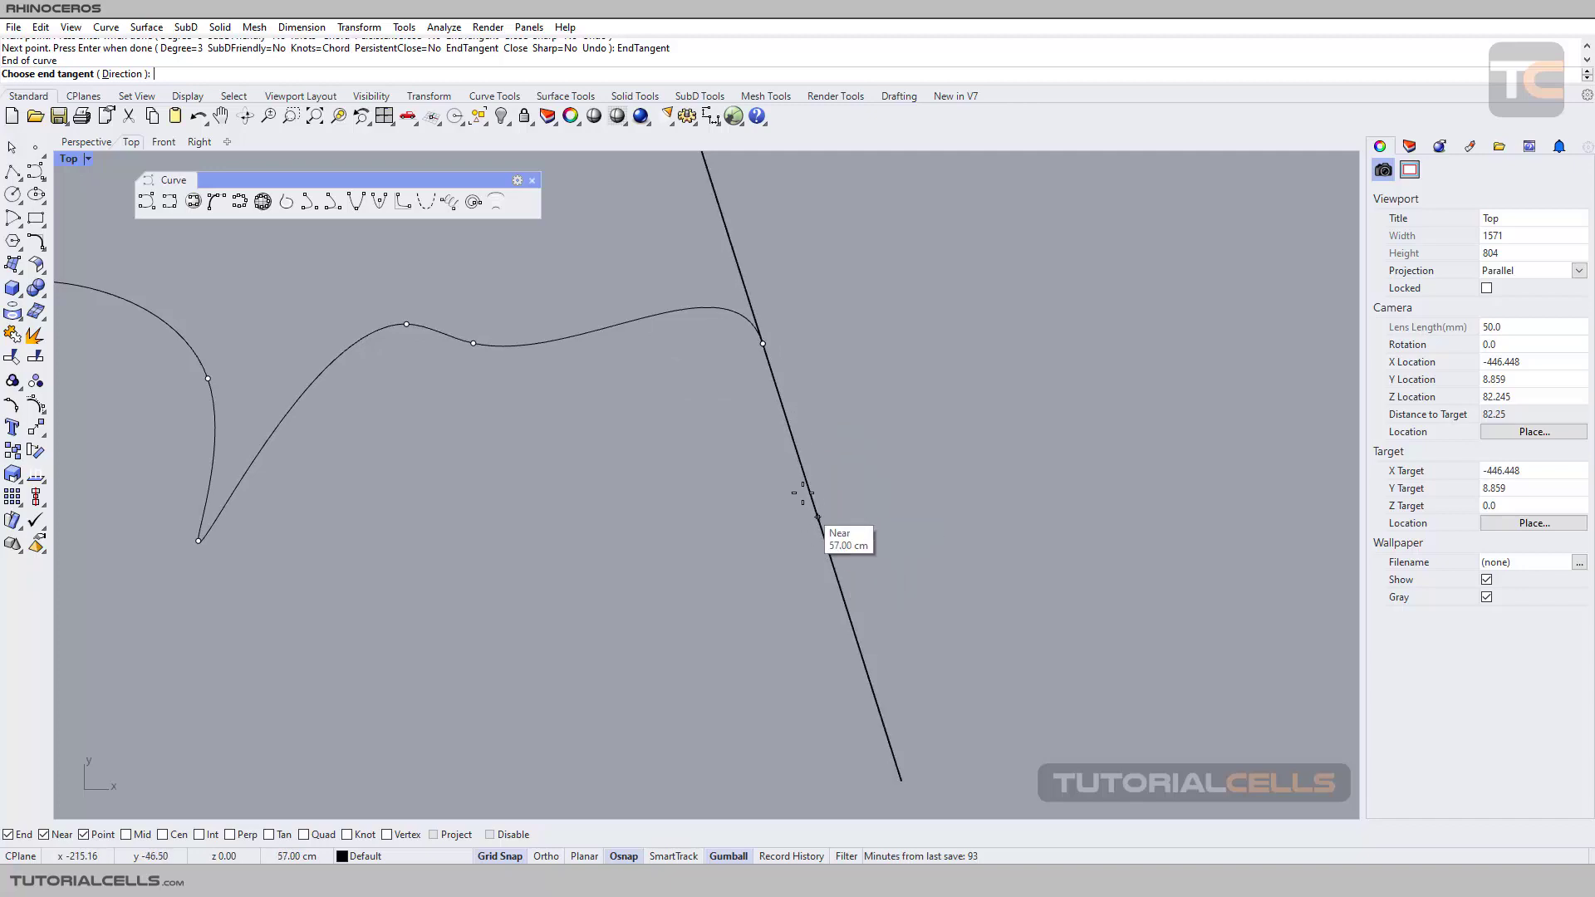
click(826, 567)
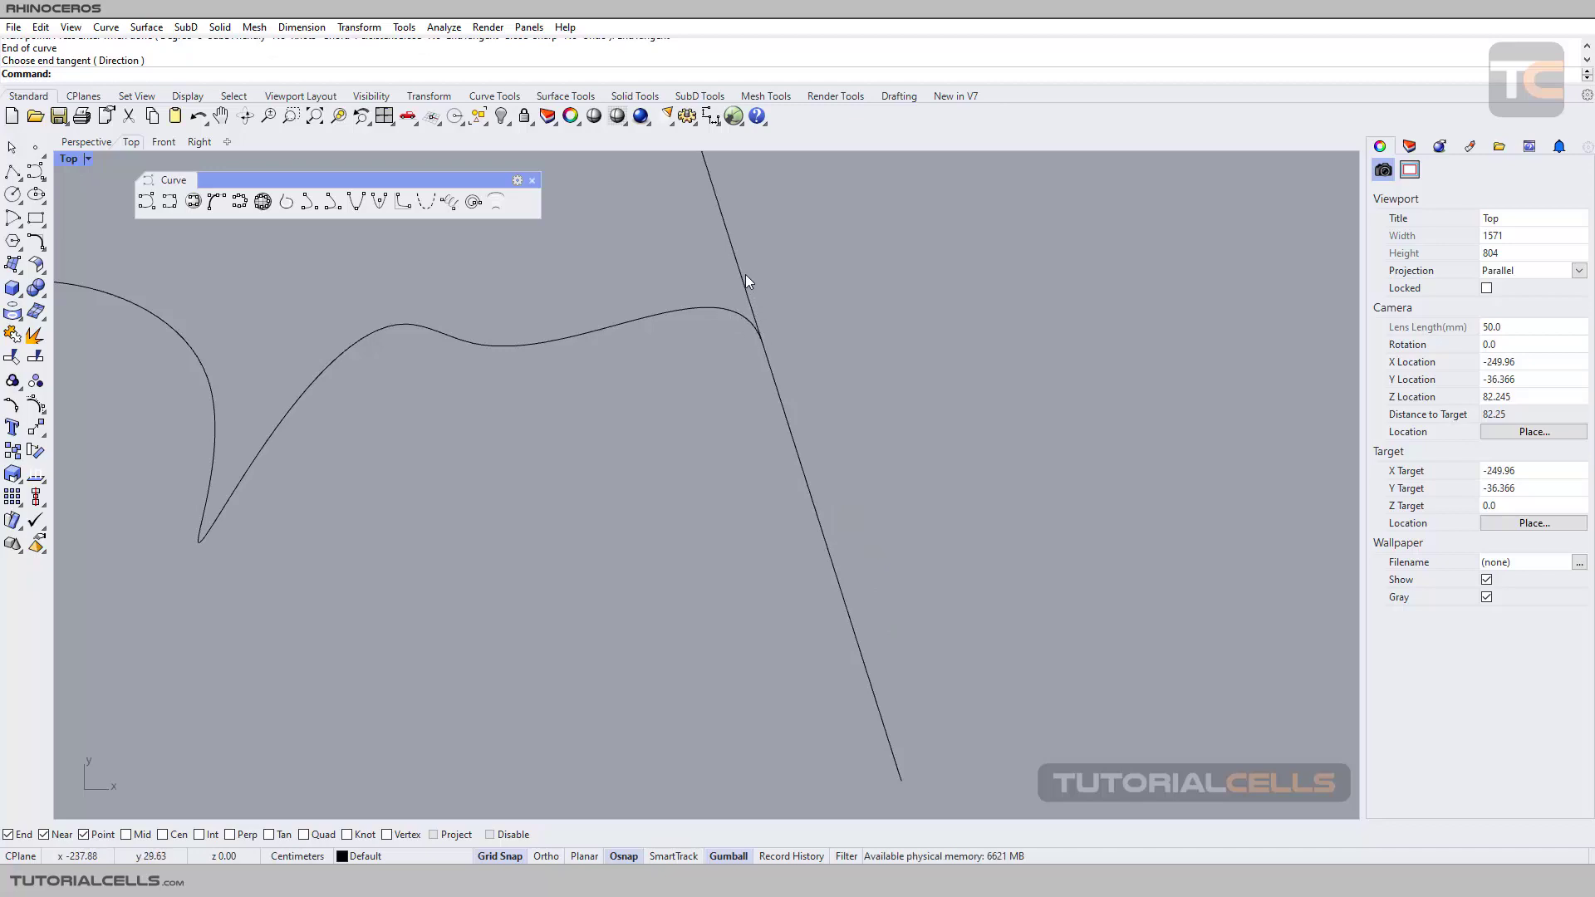
scroll(745, 275, down, 5)
right_drag(819, 338, 513, 270)
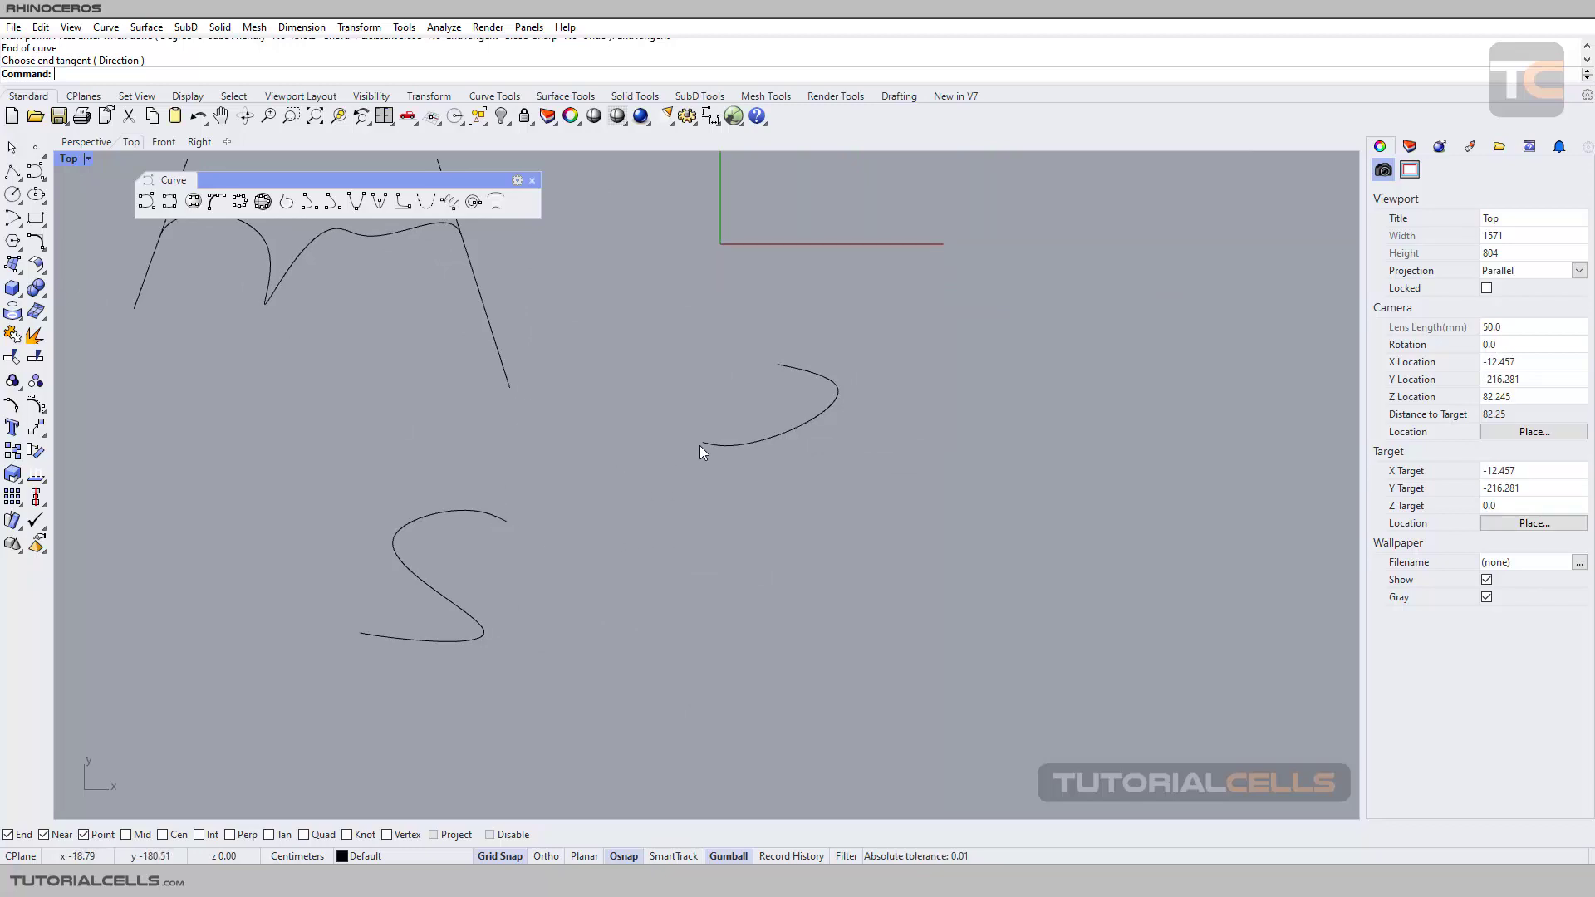
Start an interpolated curve at the S-curve's end, tangent along the S-curve
click(169, 202)
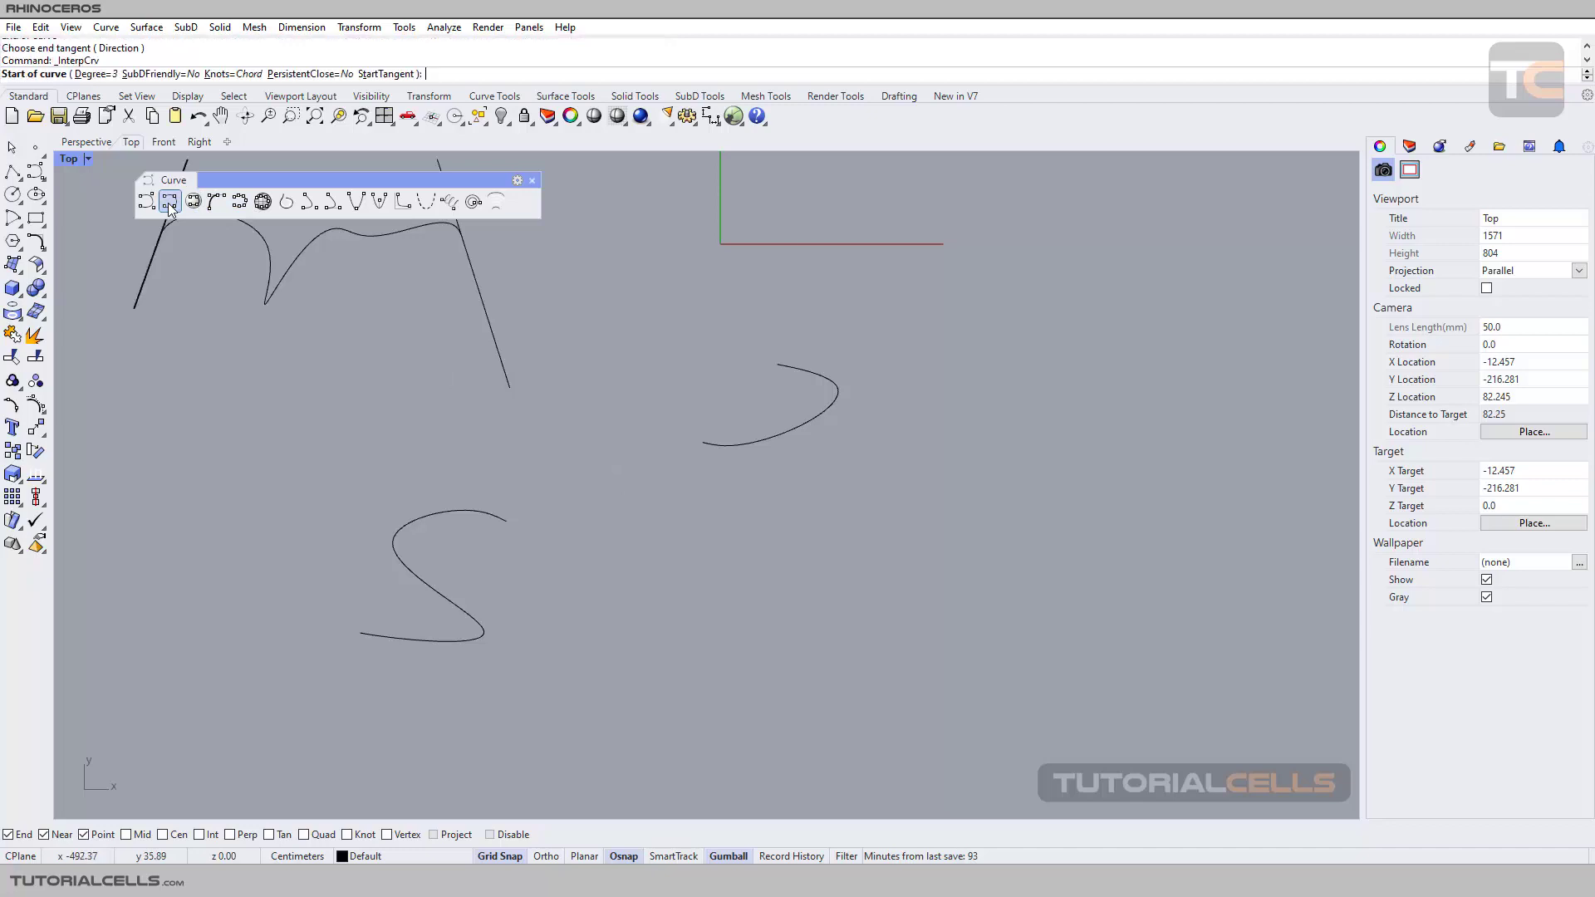
click(380, 74)
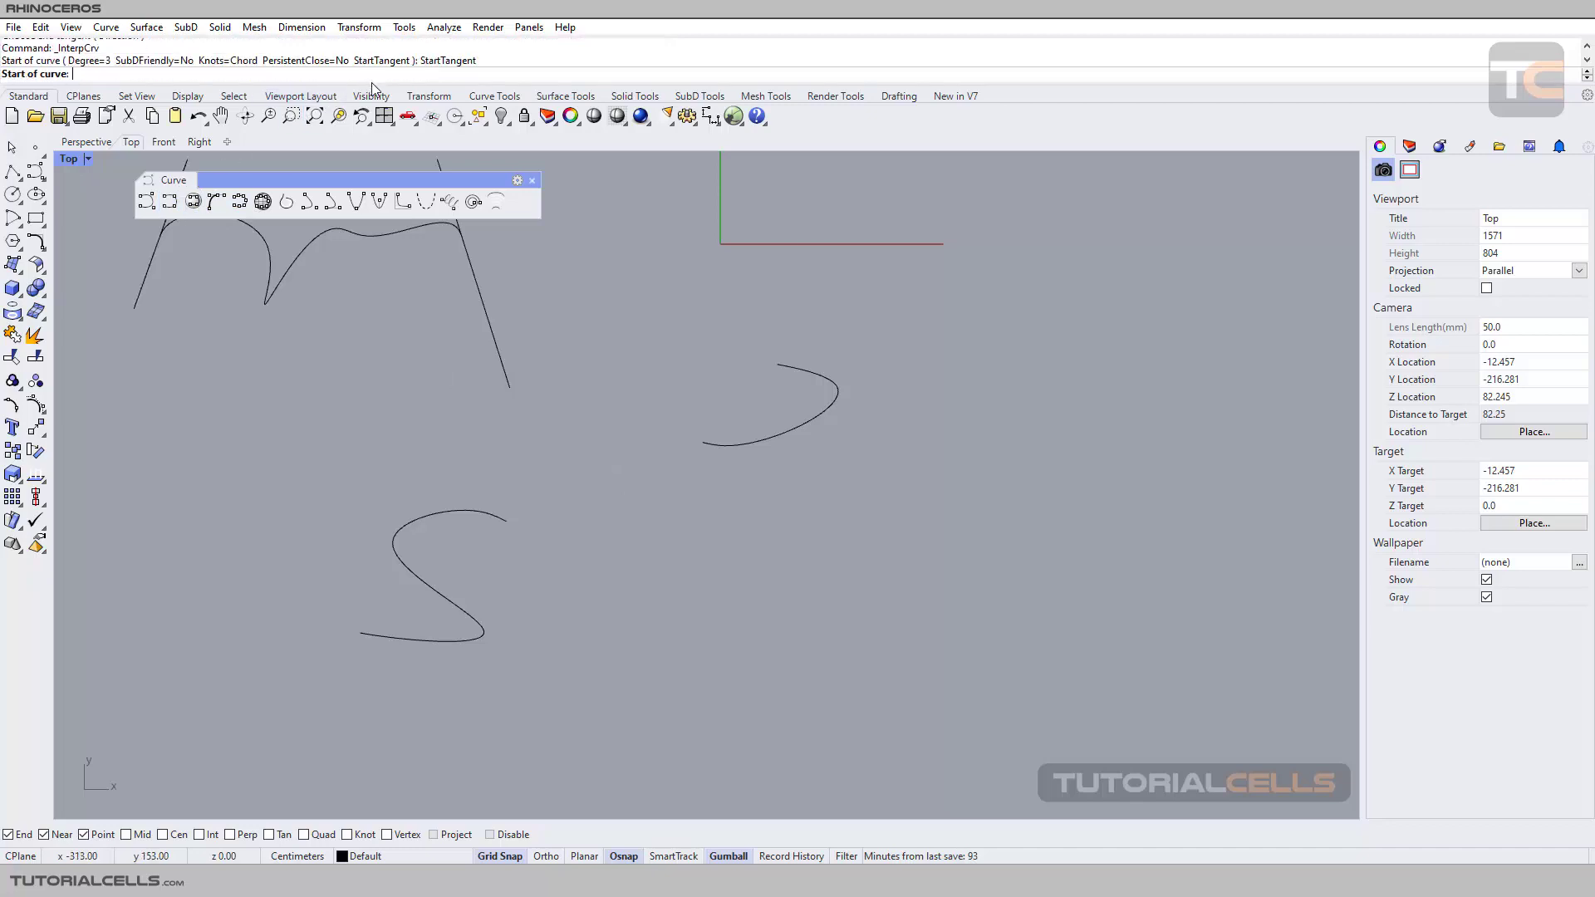
click(516, 535)
right_drag(559, 548, 634, 524)
scroll(623, 498, up, 2)
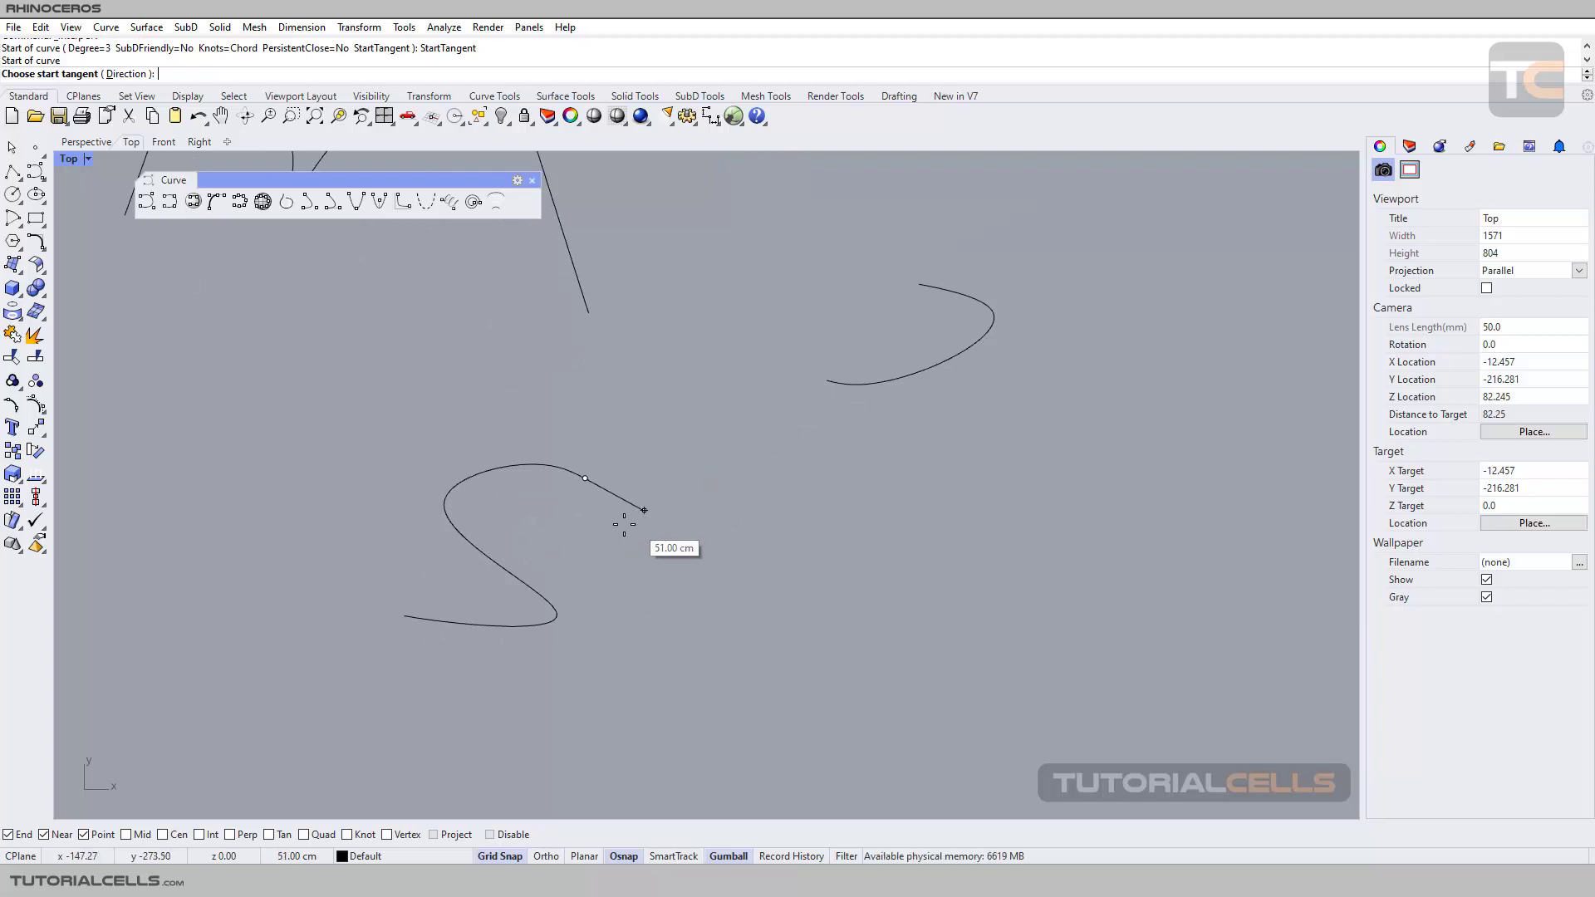
click(668, 522)
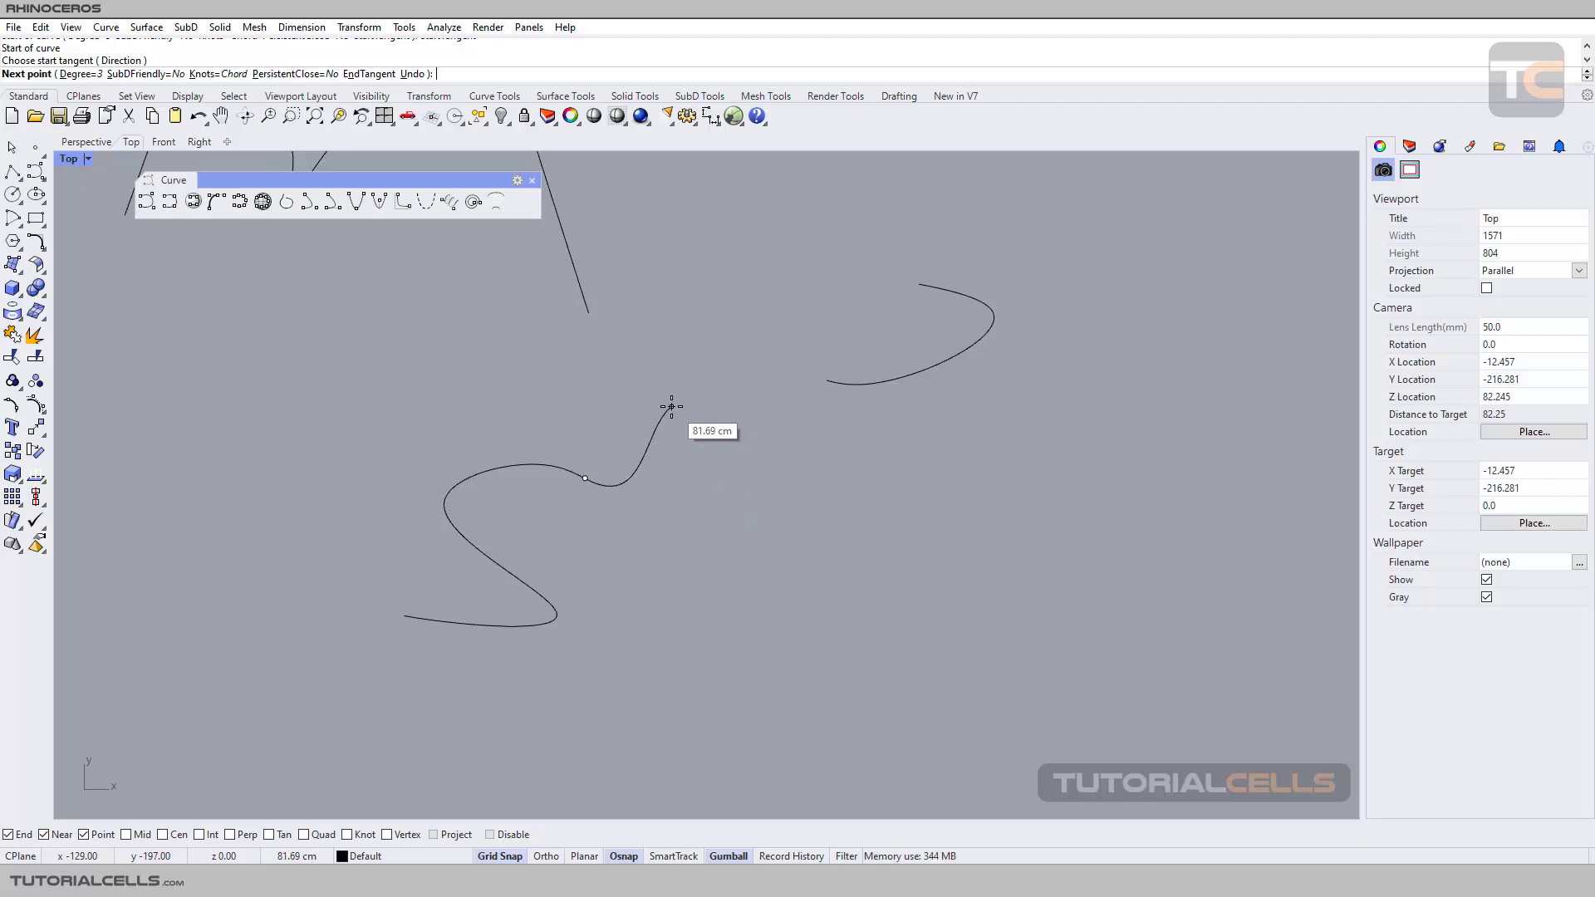
Place intermediate points toward the upper-right curve, undoing the last one
click(712, 451)
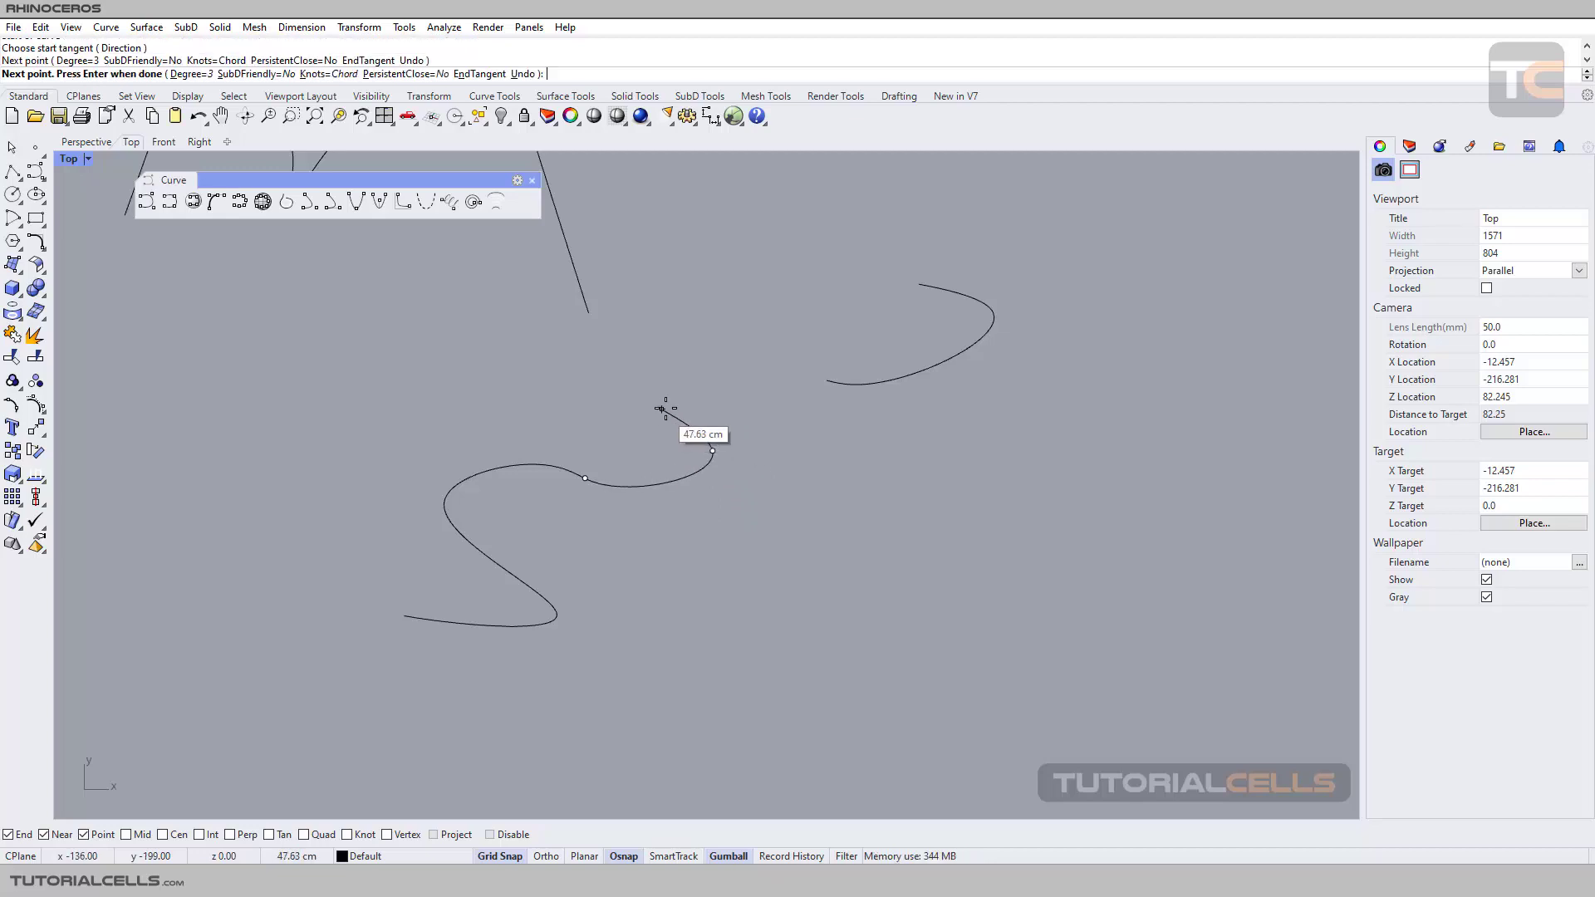
click(665, 408)
scroll(756, 377, up, 5)
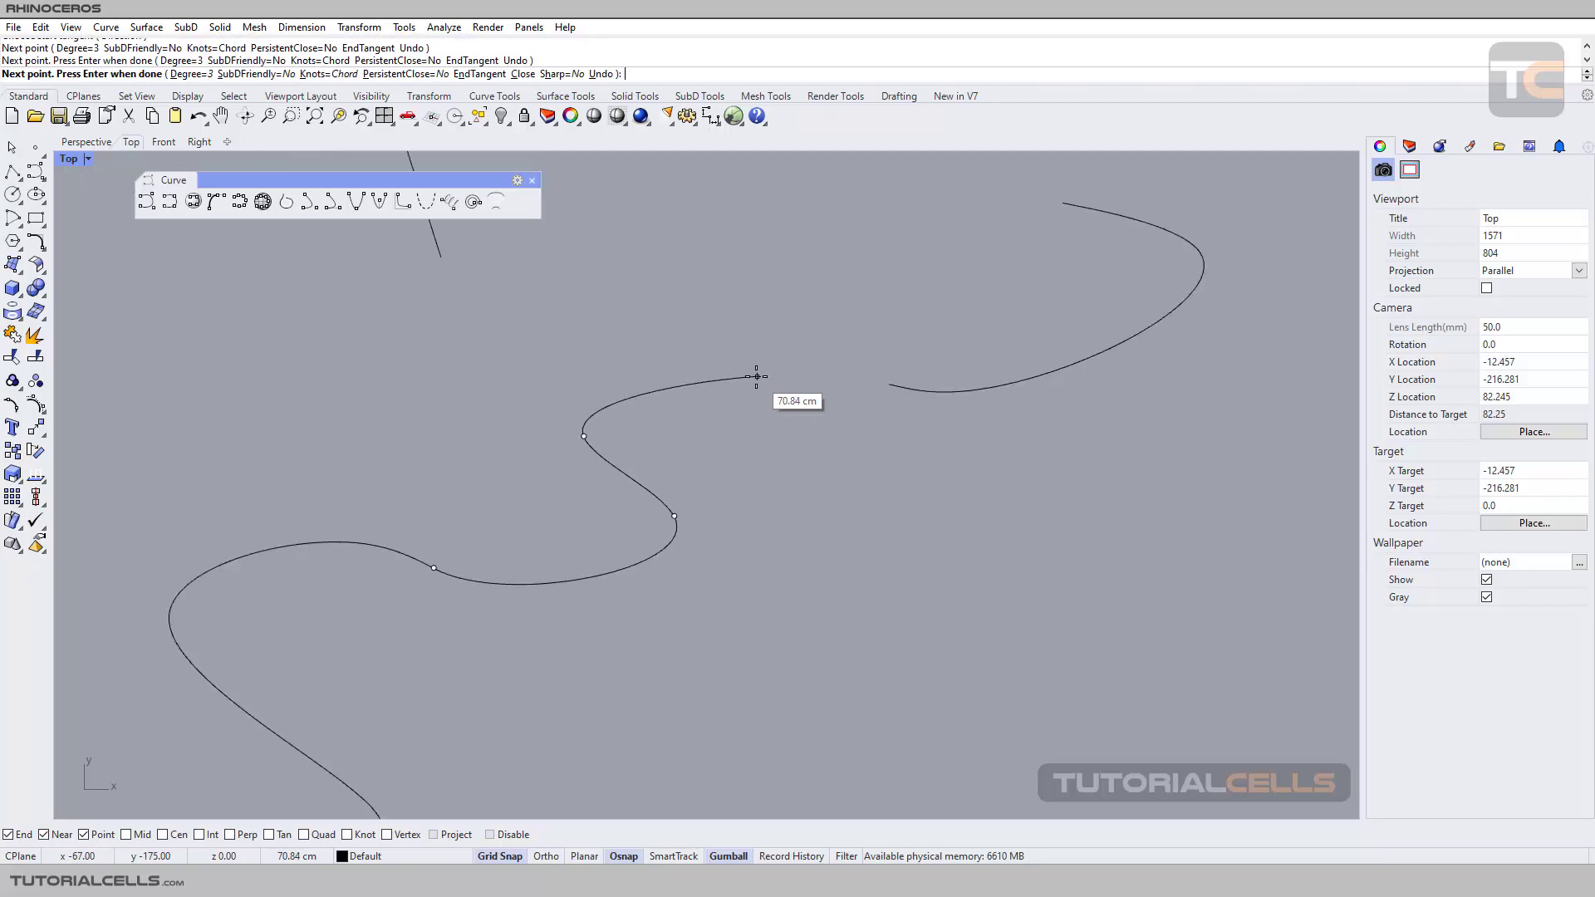
scroll(875, 377, up, 5)
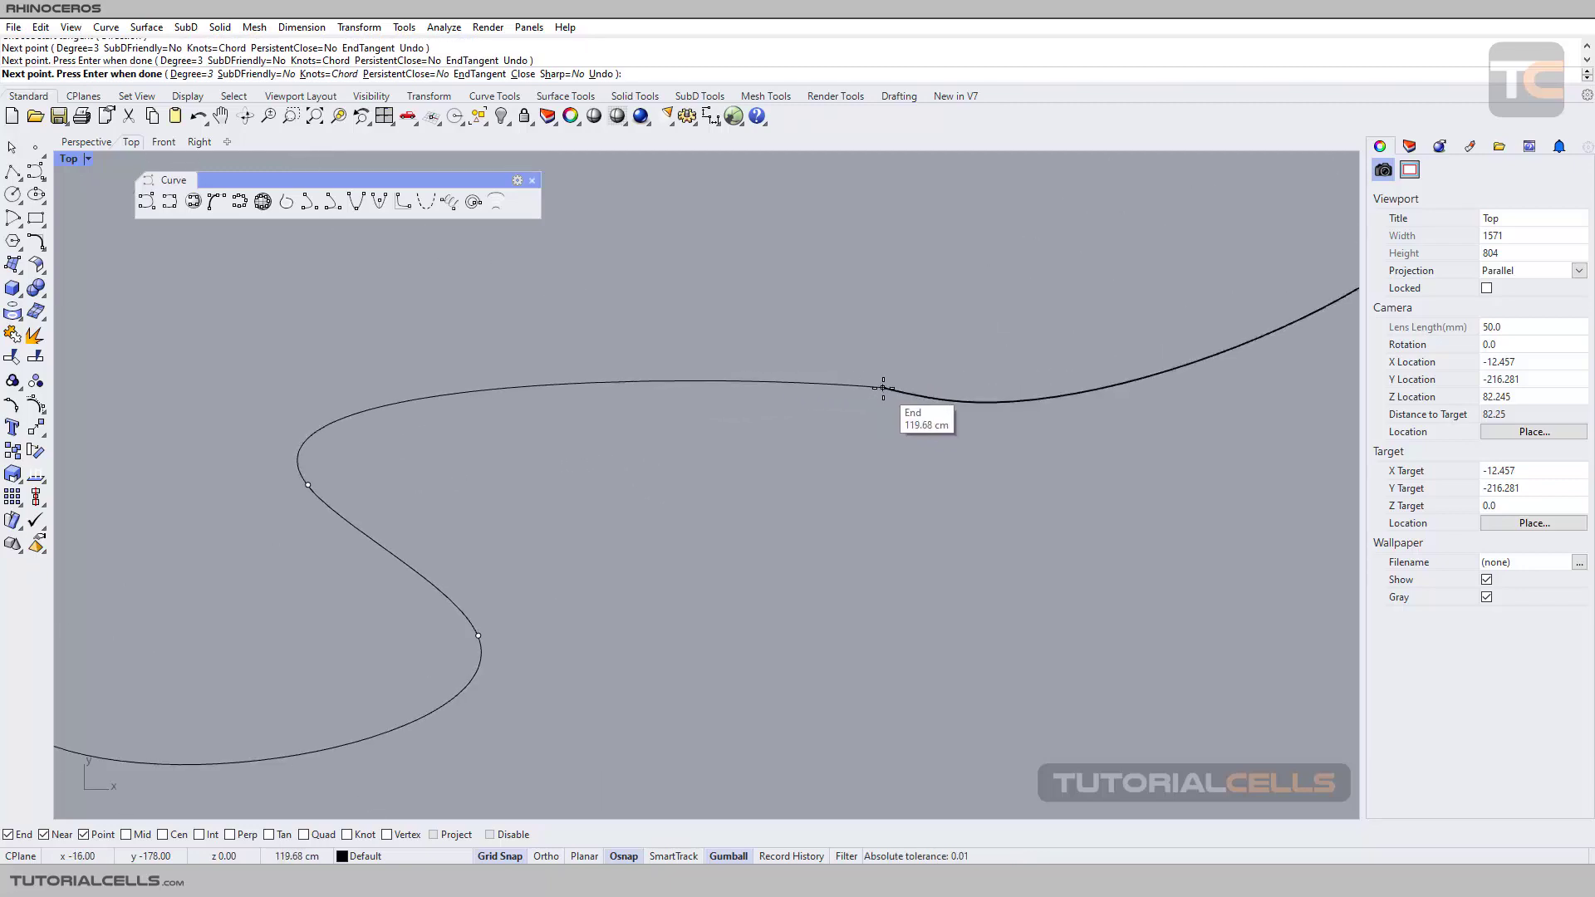
click(884, 388)
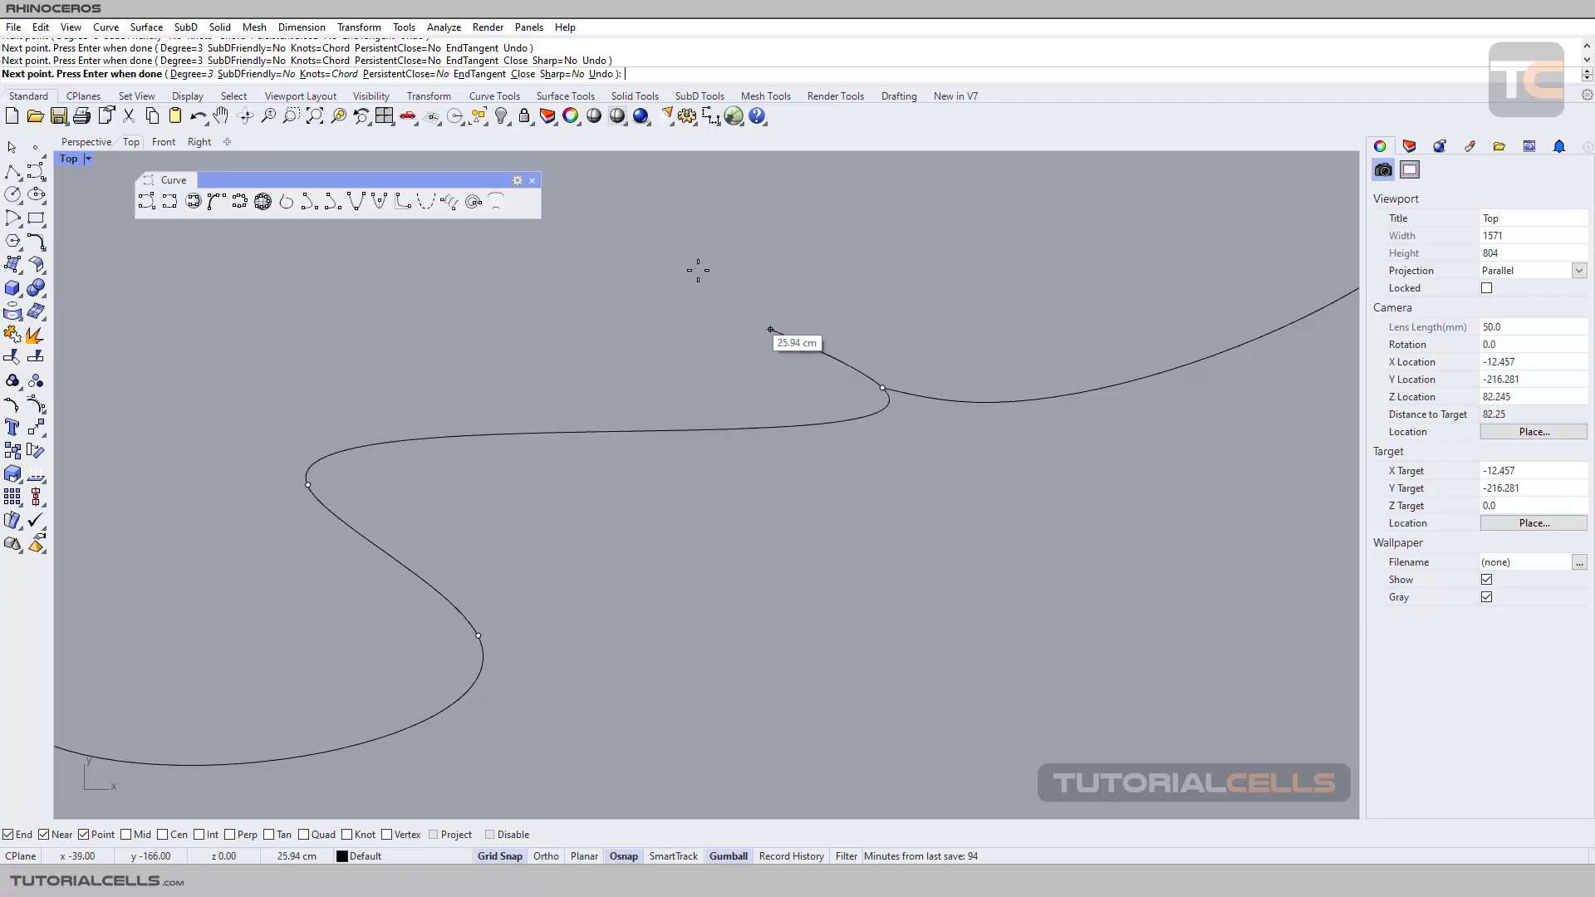
click(601, 73)
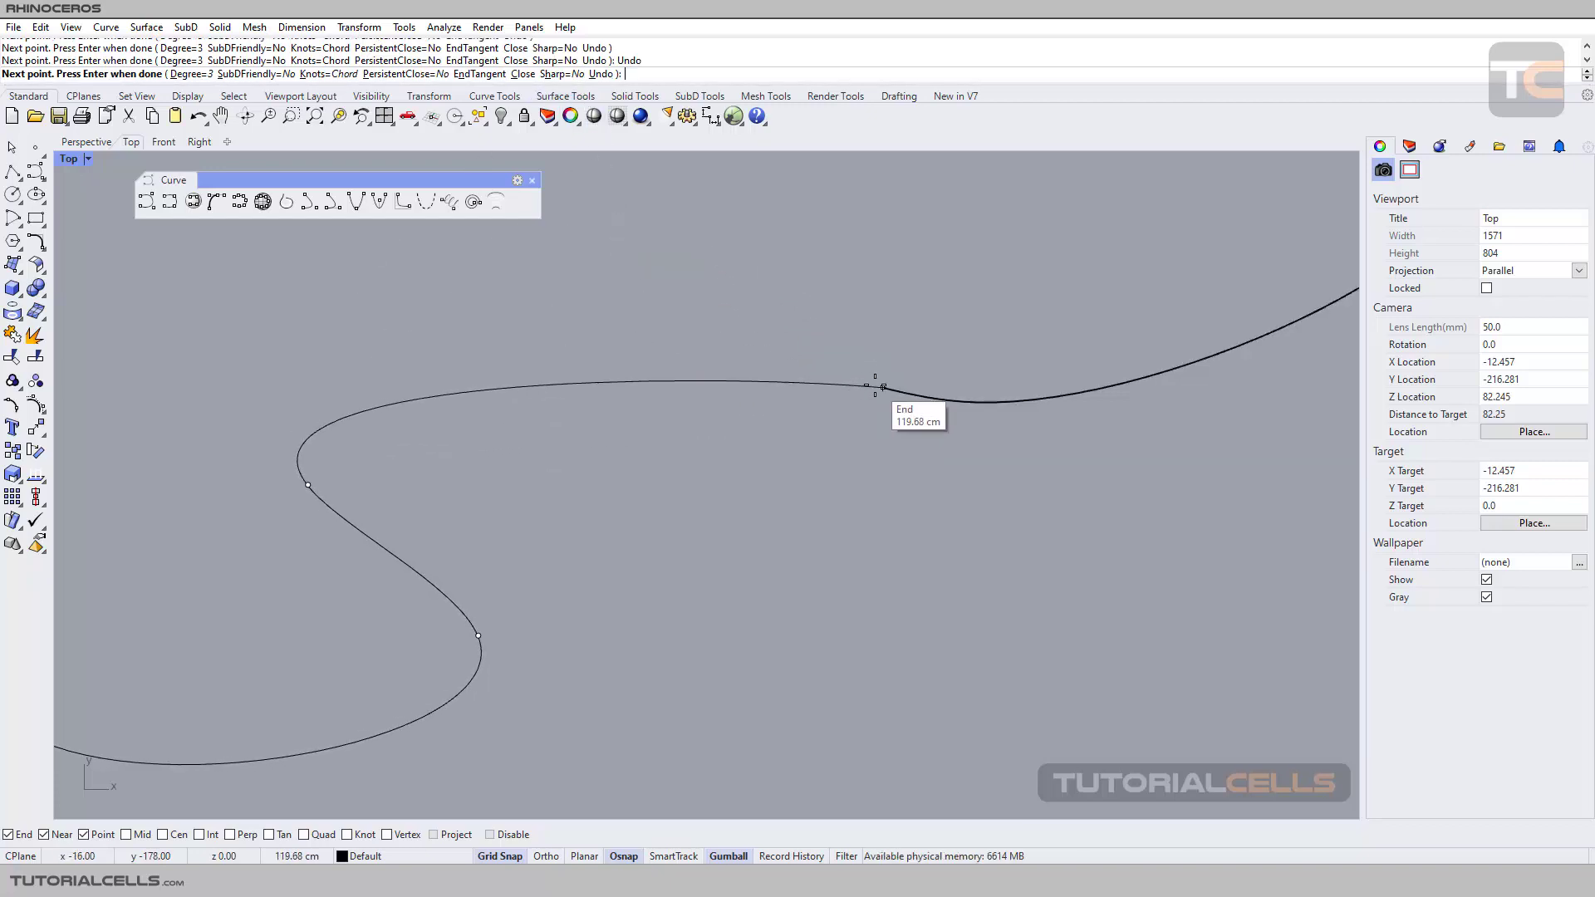
End the curve at the upper-right curve's end with a matching EndTangent
click(480, 75)
click(874, 388)
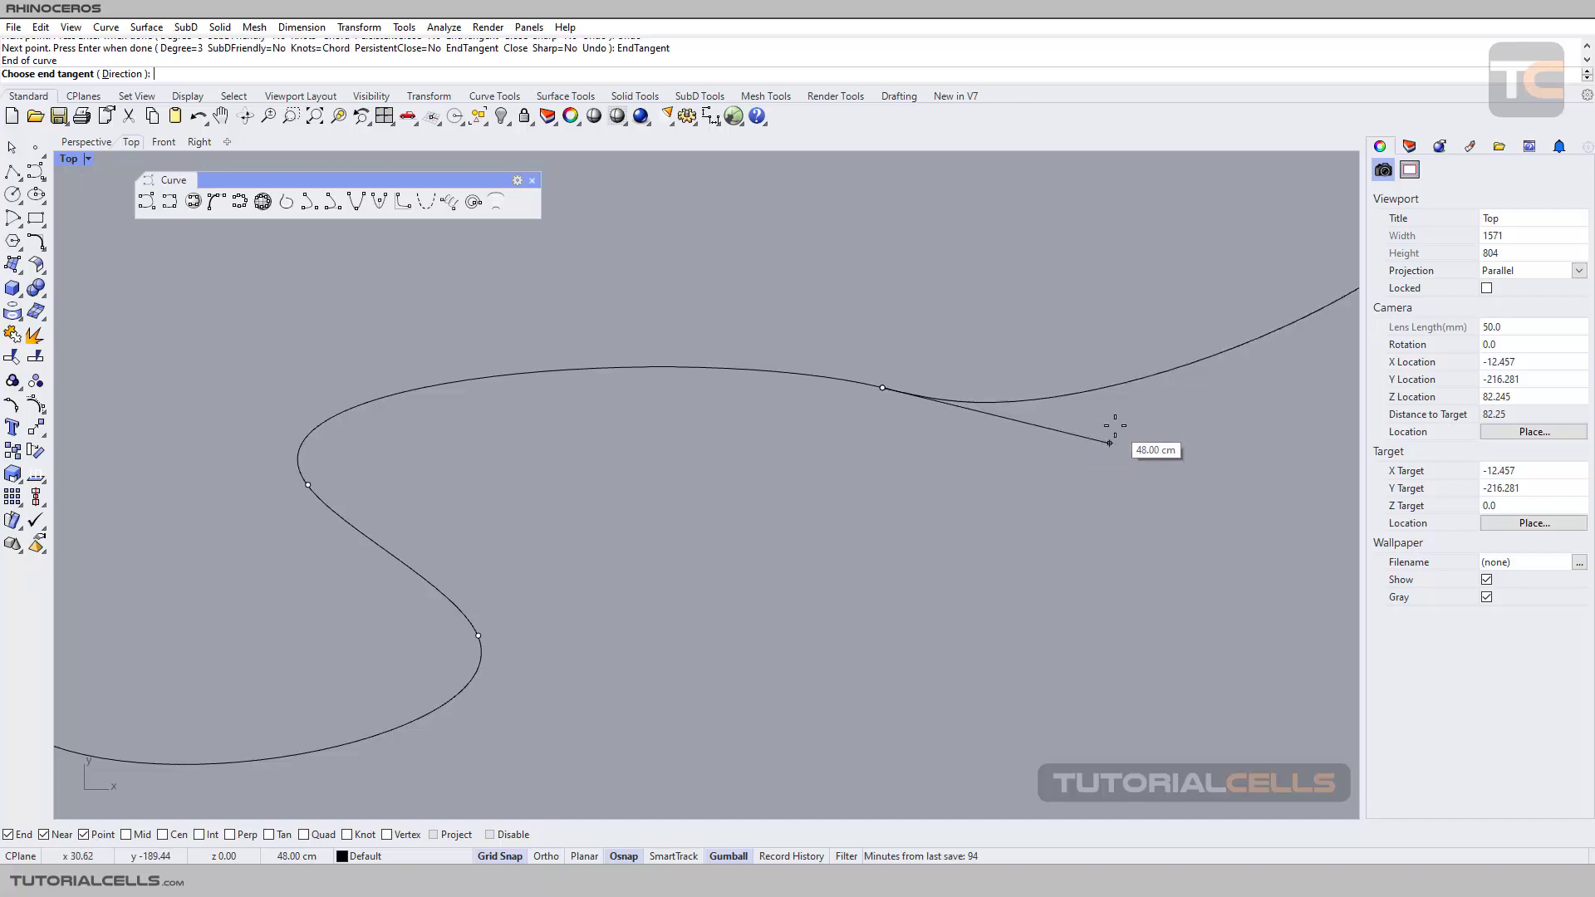
right_drag(1111, 441, 1030, 464)
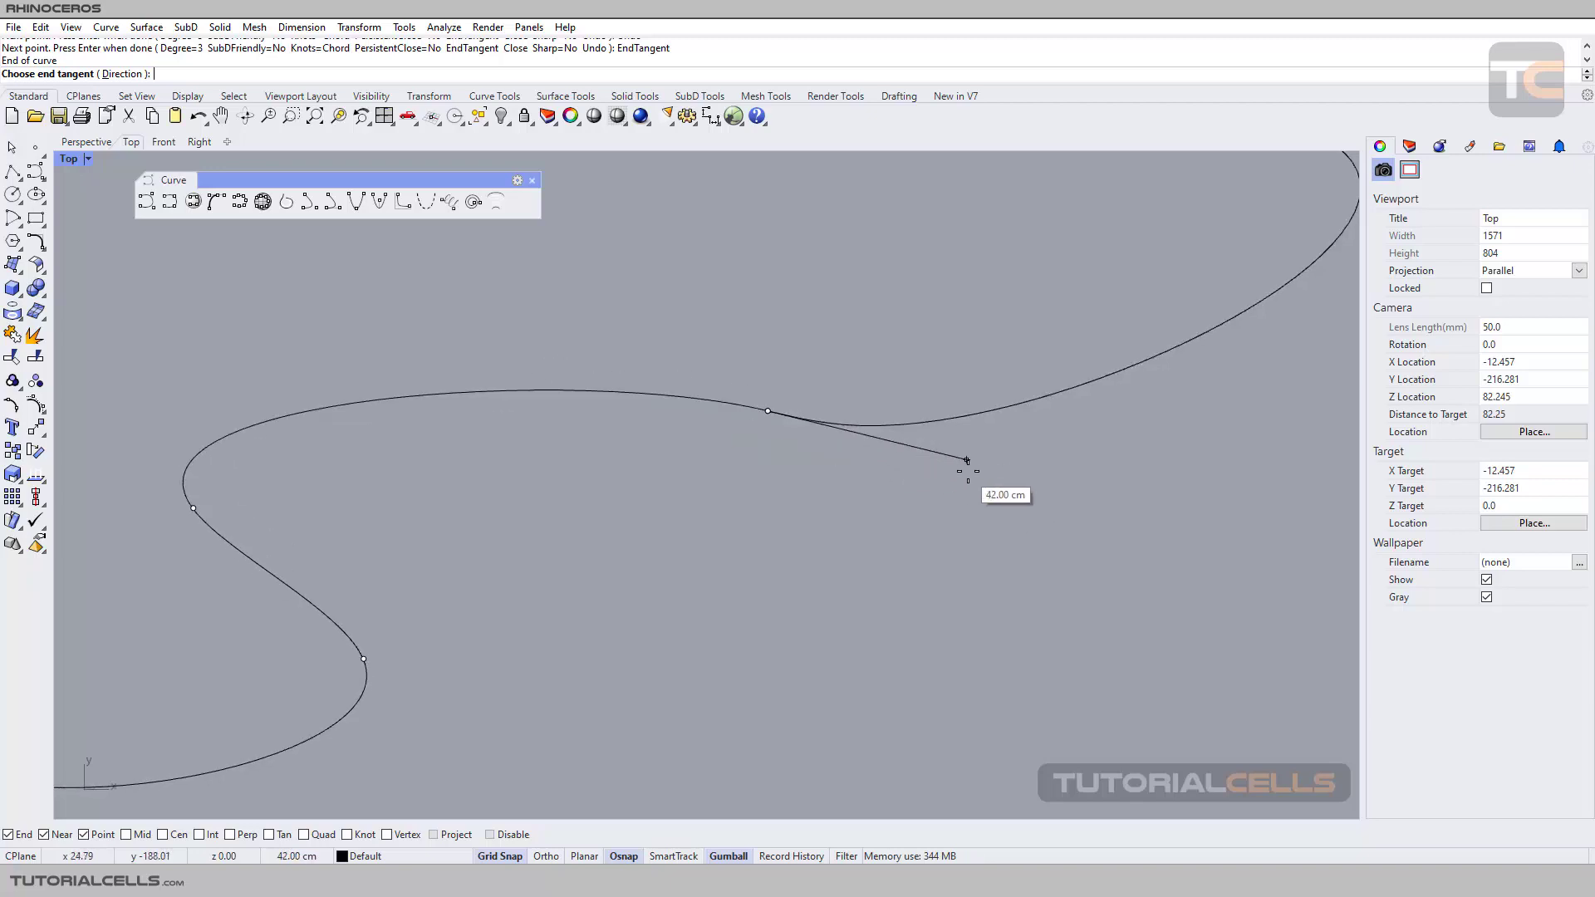
click(1029, 472)
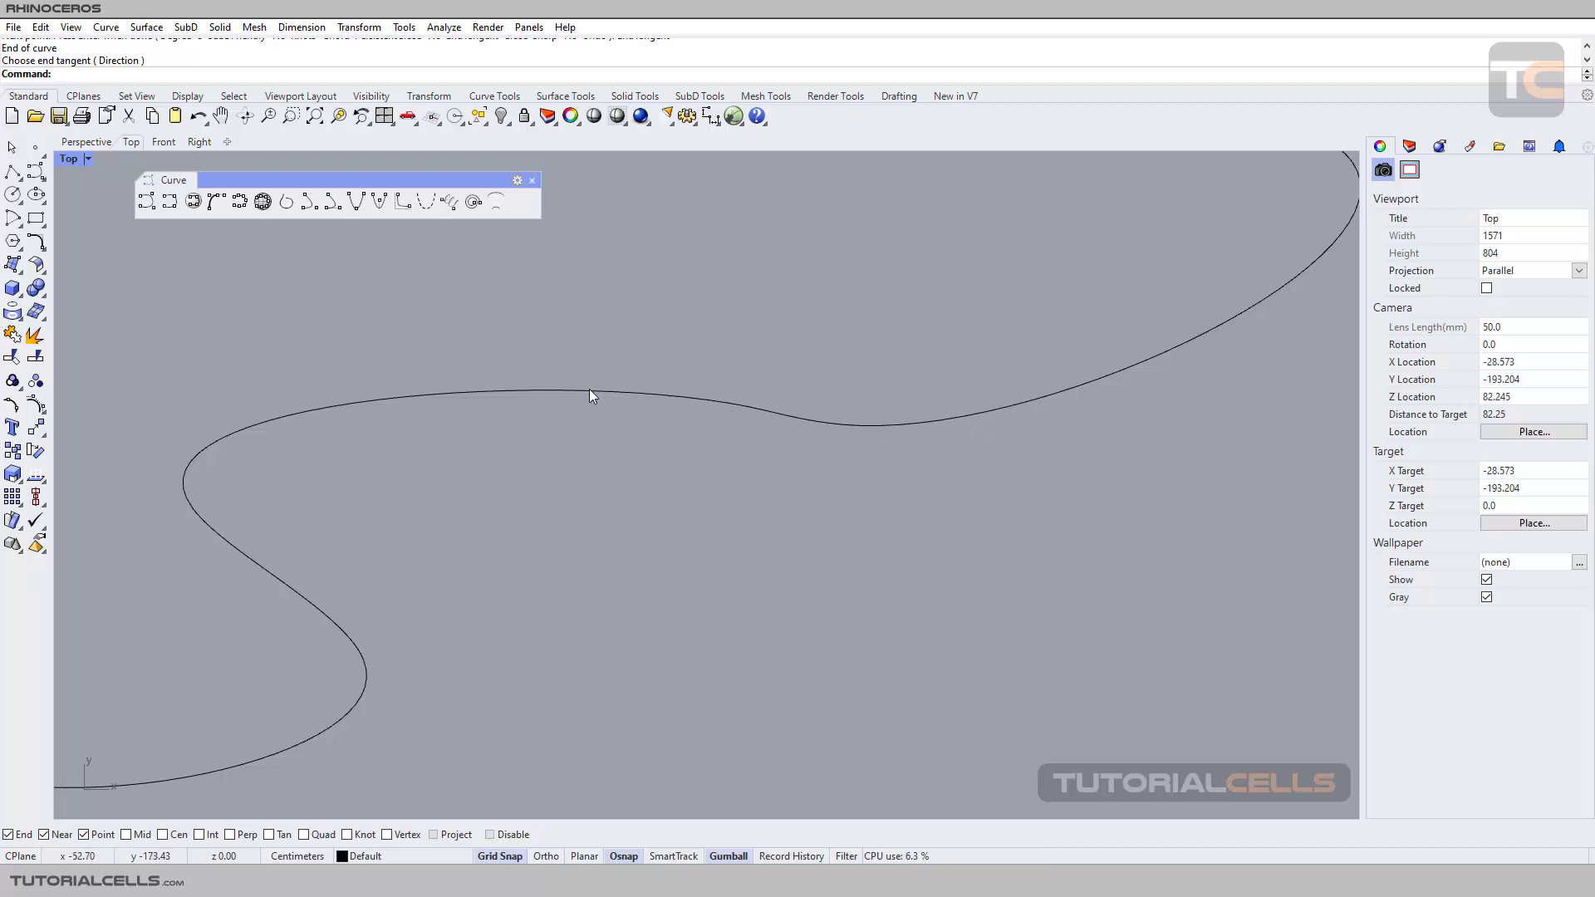
click(887, 428)
click(697, 402)
scroll(828, 428, up, 5)
shift+click(857, 432)
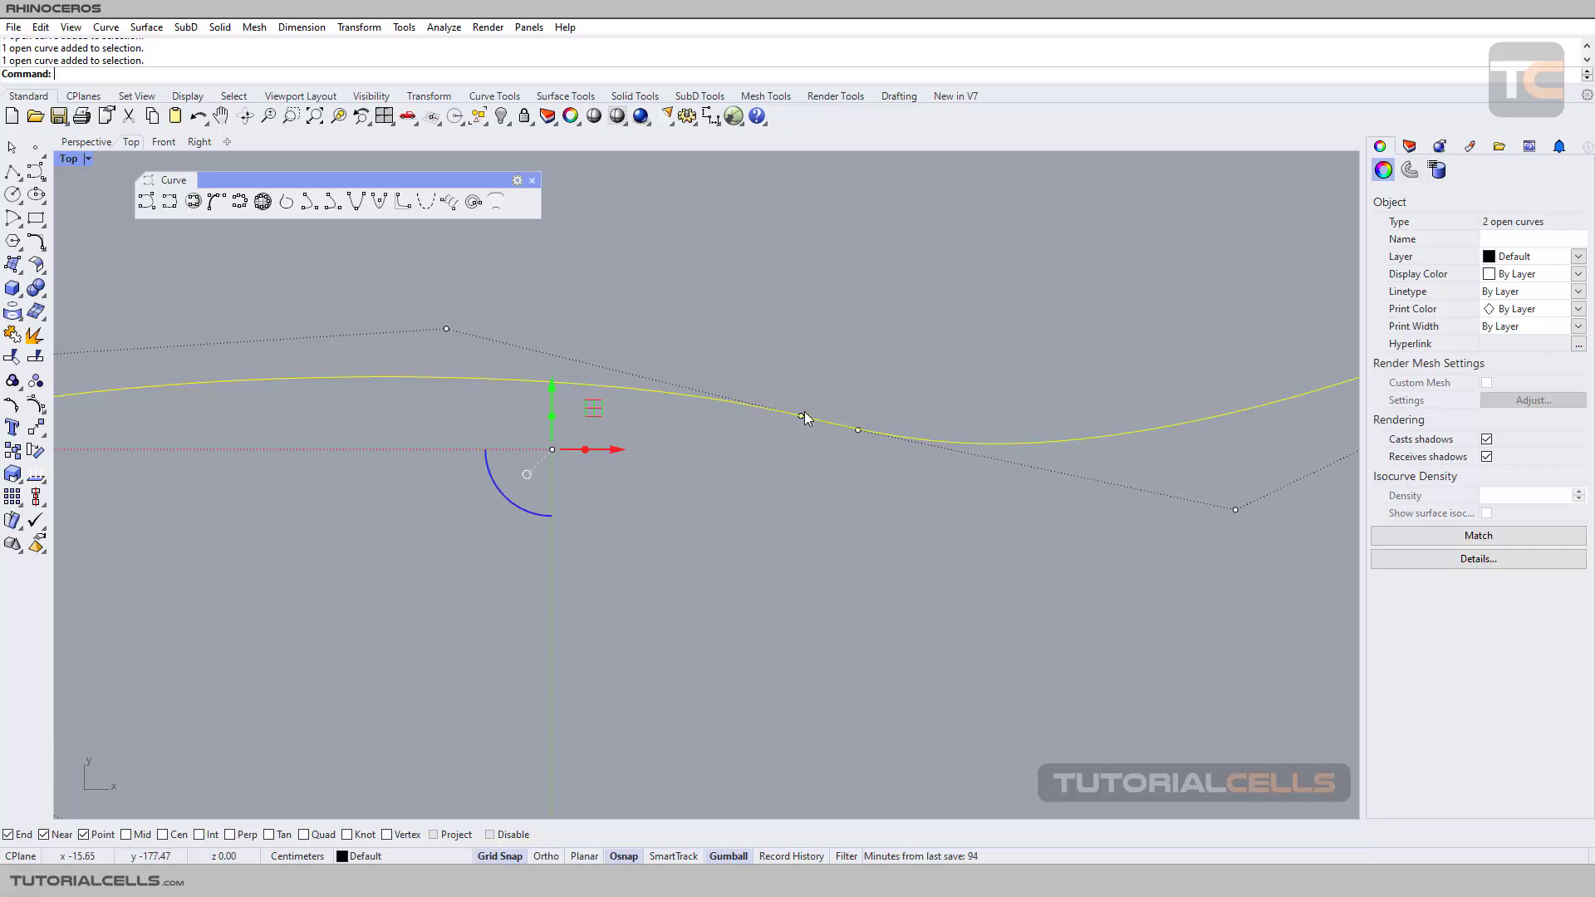
scroll(470, 346, down, 2)
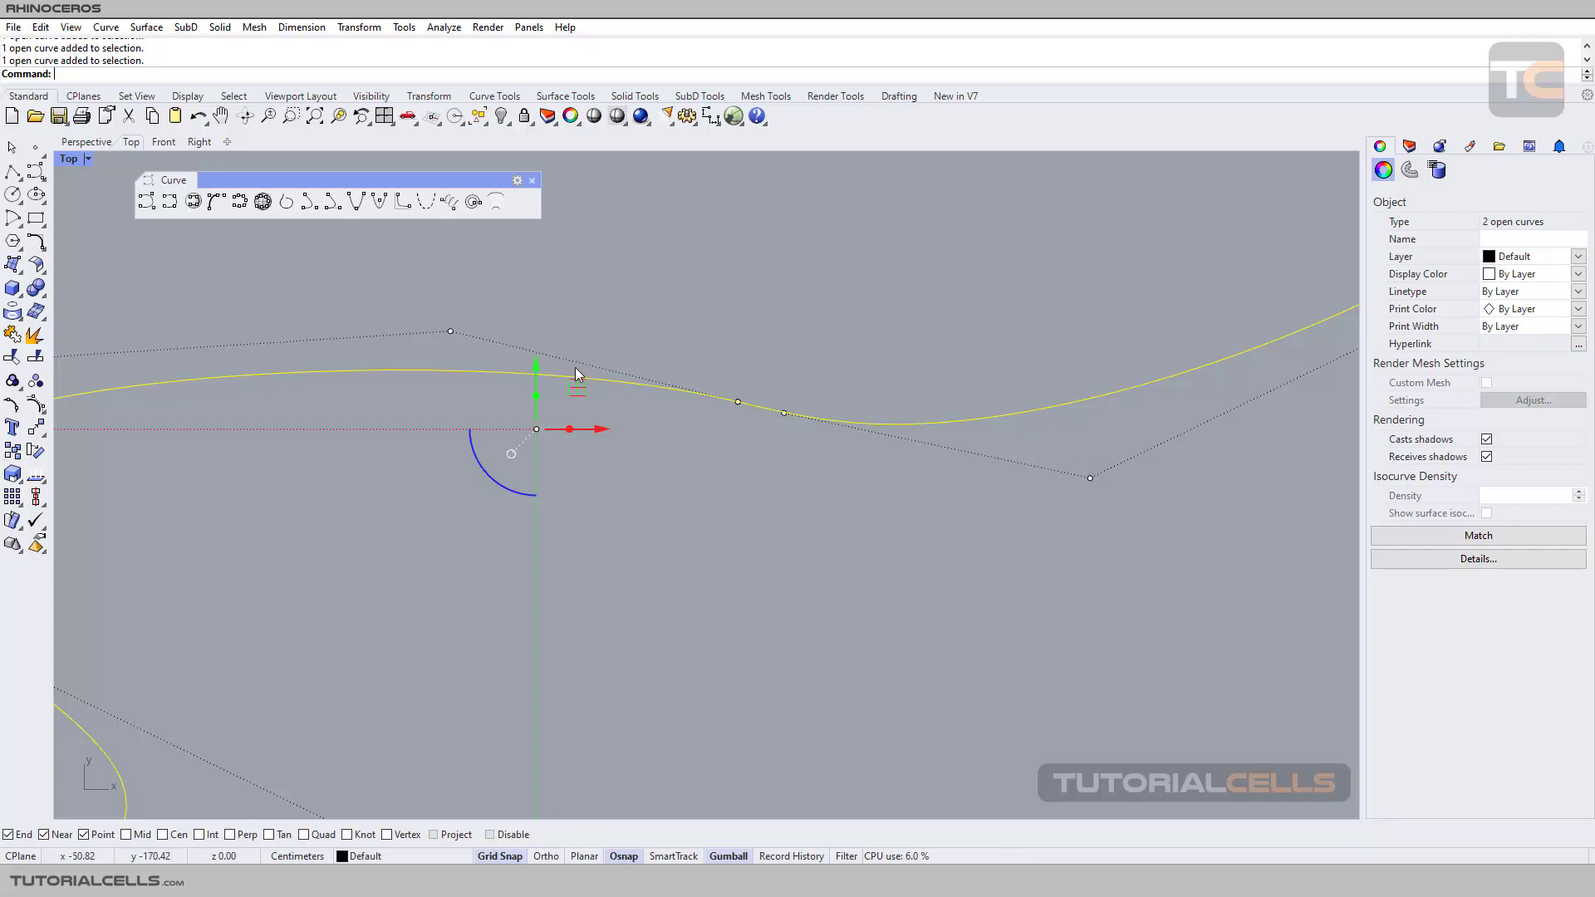
scroll(906, 475, down, 3)
shift+click(416, 572)
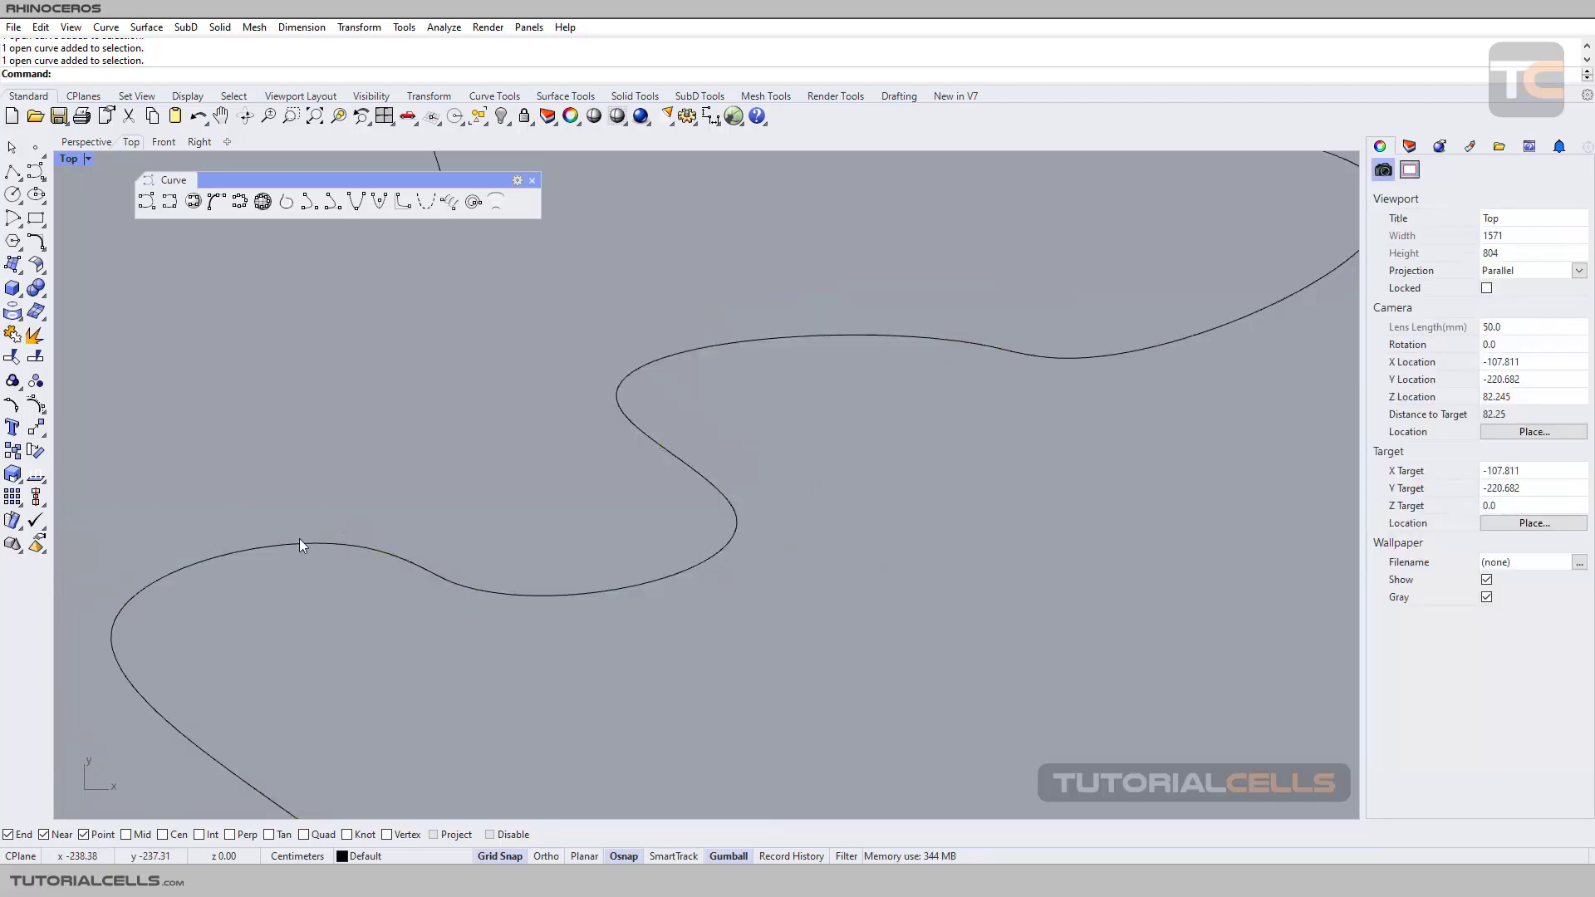
scroll(864, 361, down, 4)
click(979, 360)
click(861, 345)
key(Escape)
scroll(831, 378, down, 3)
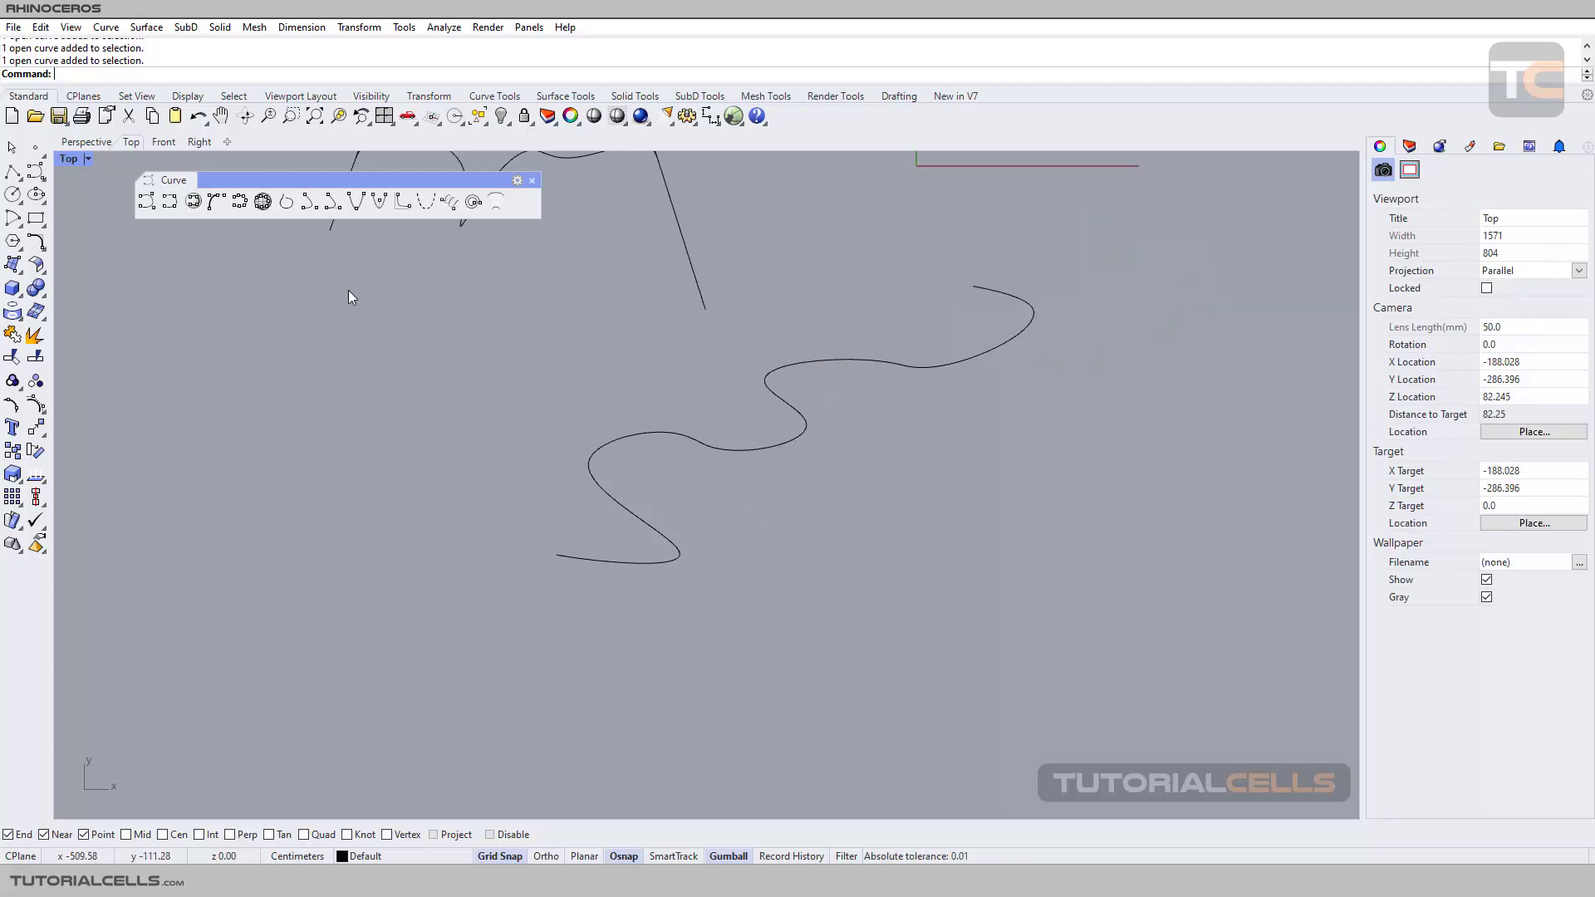
scroll(658, 345, up, 2)
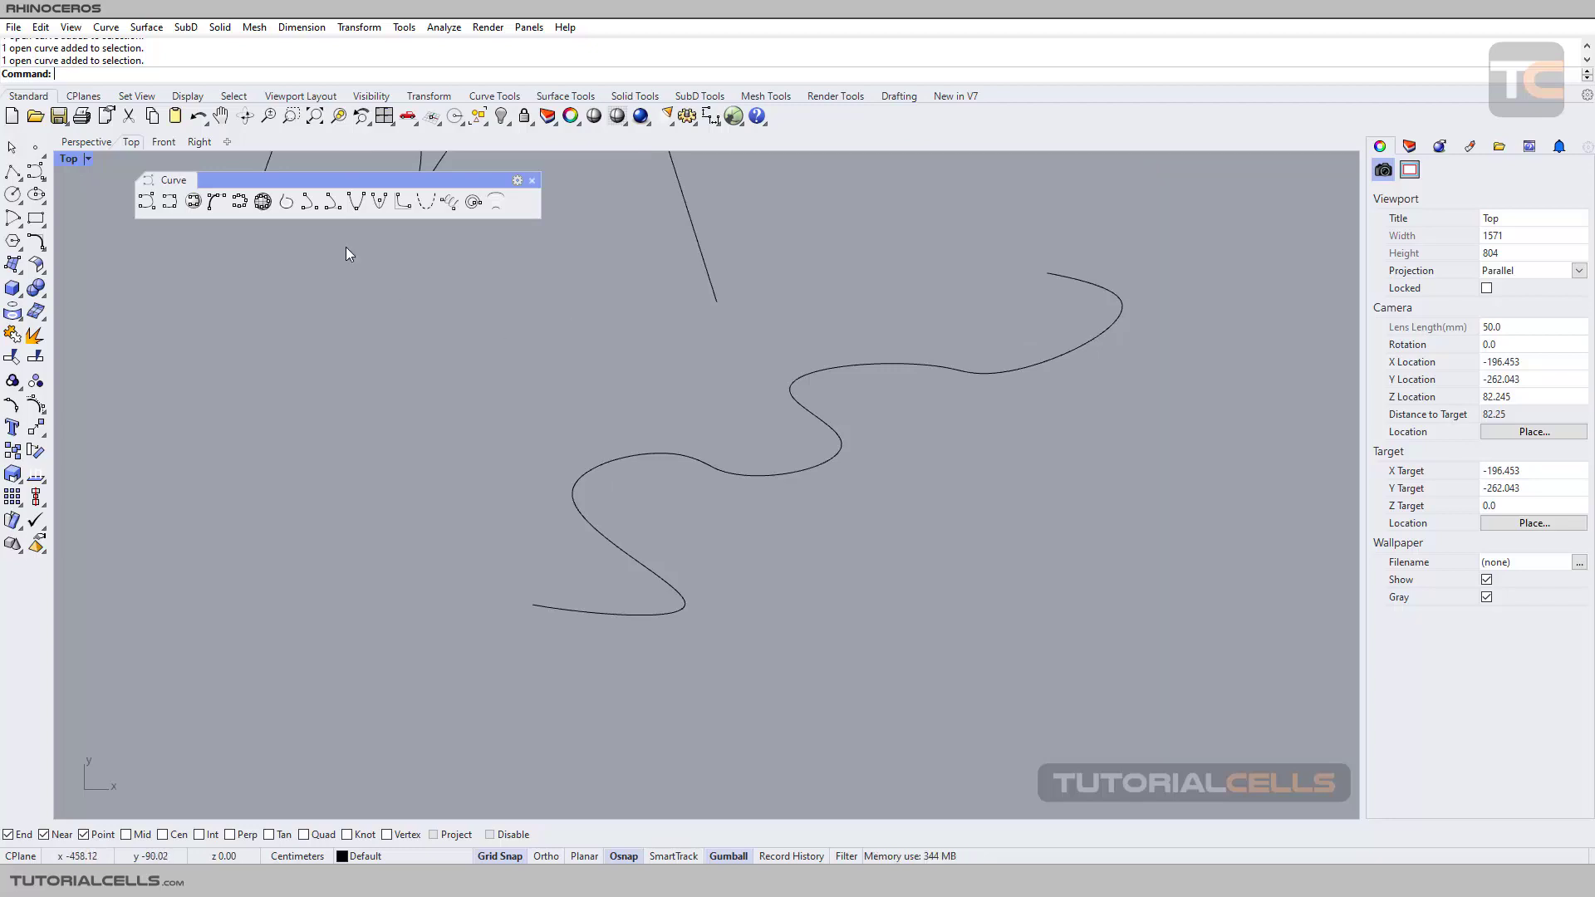
Start InterpCrv and toggle SubDFriendly to Yes, then back to No
click(170, 201)
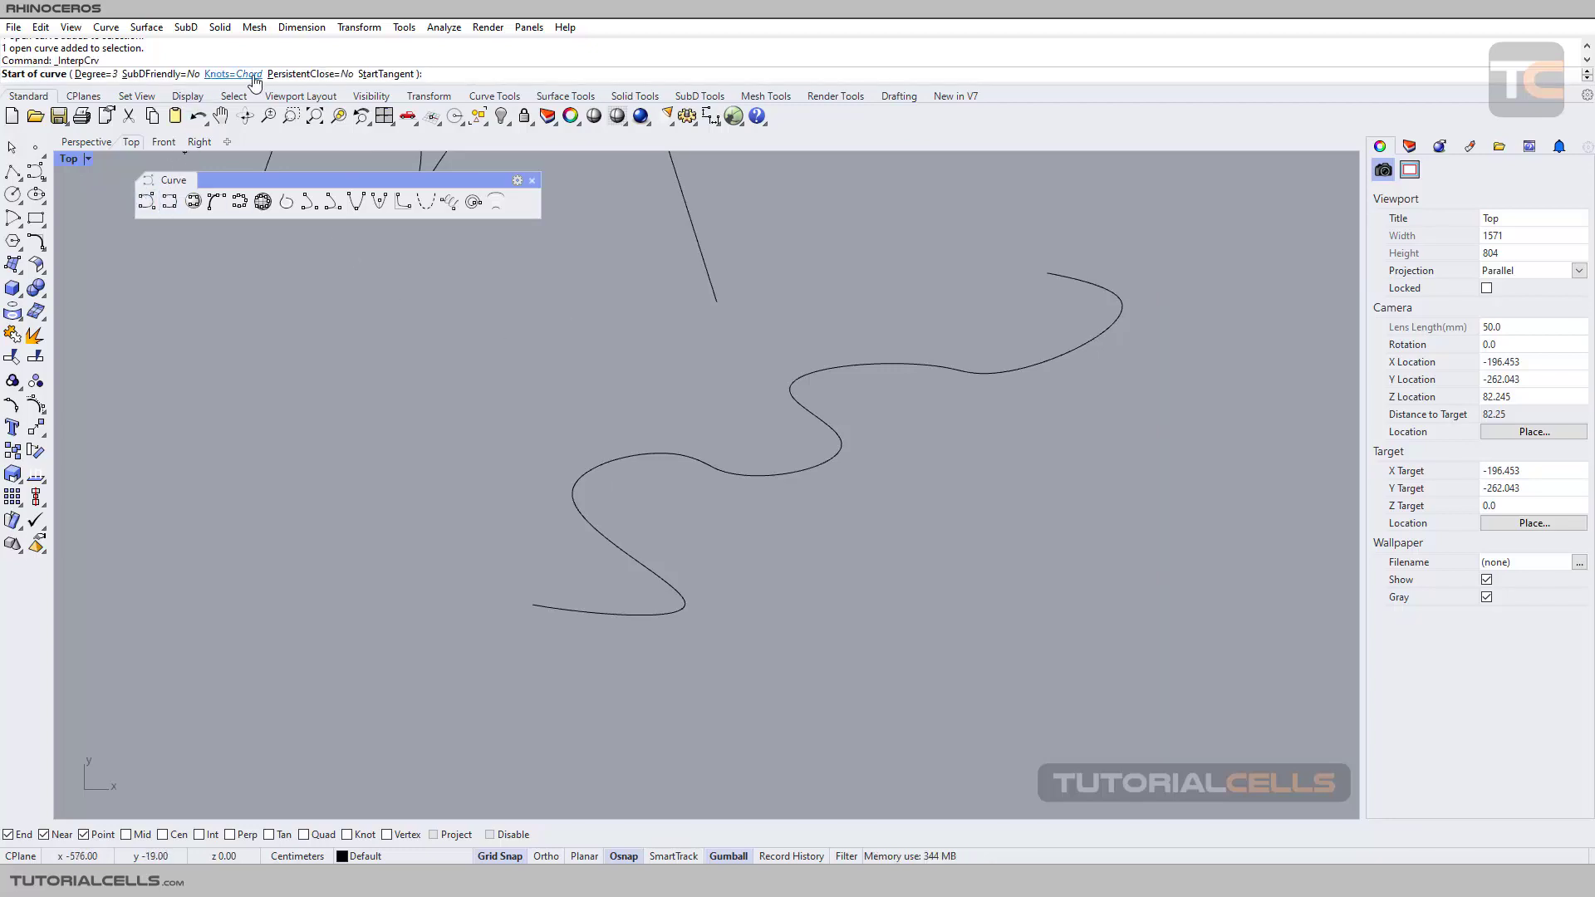
click(186, 80)
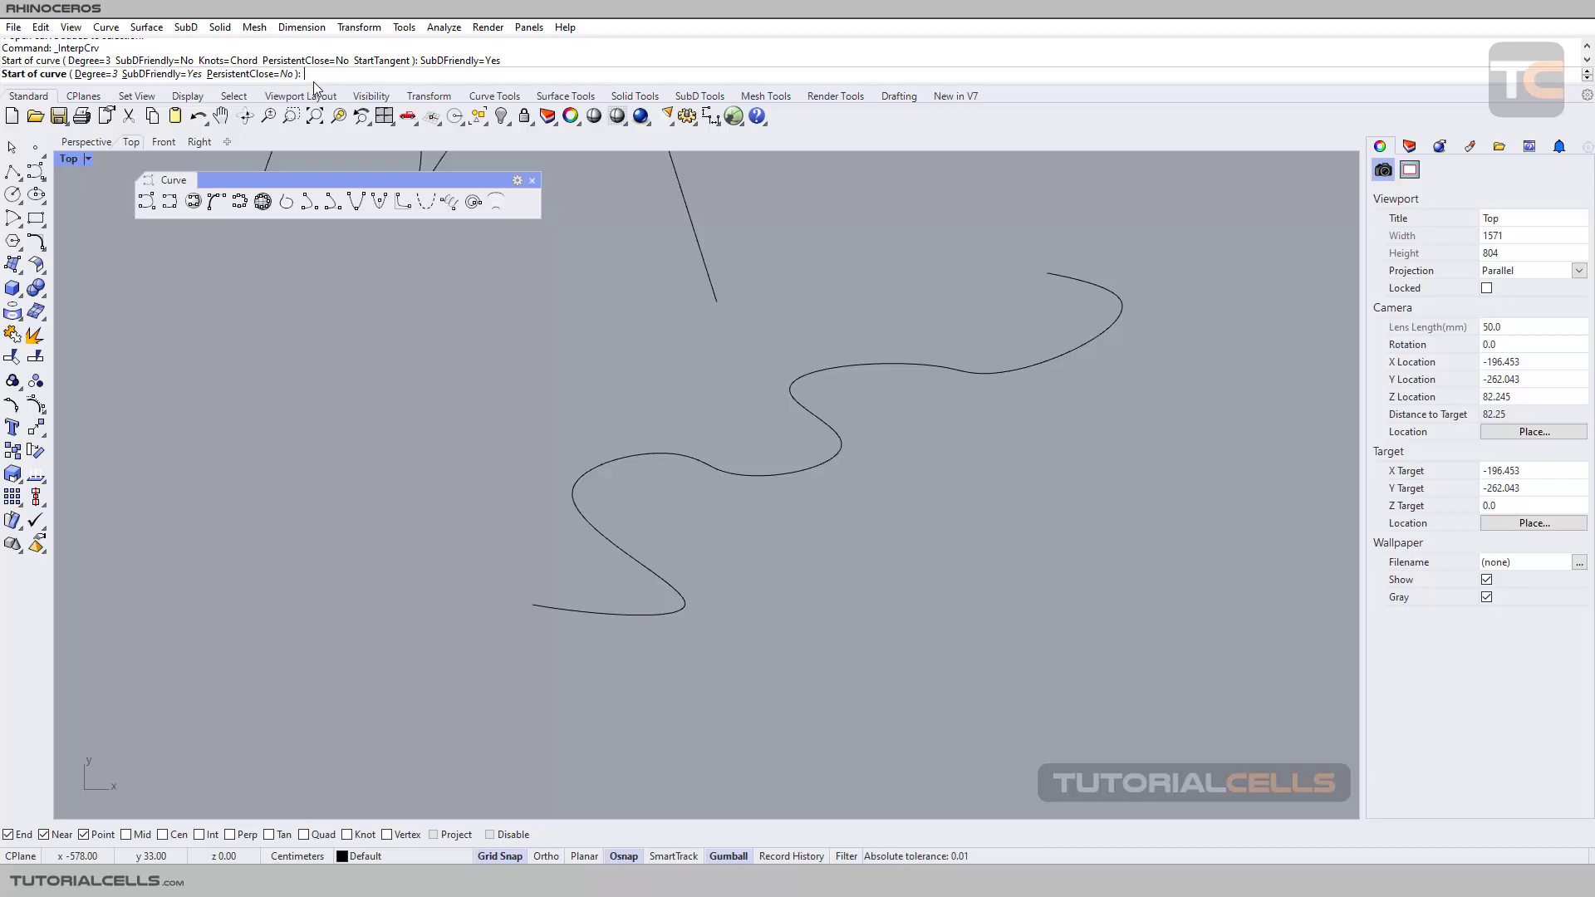
click(162, 74)
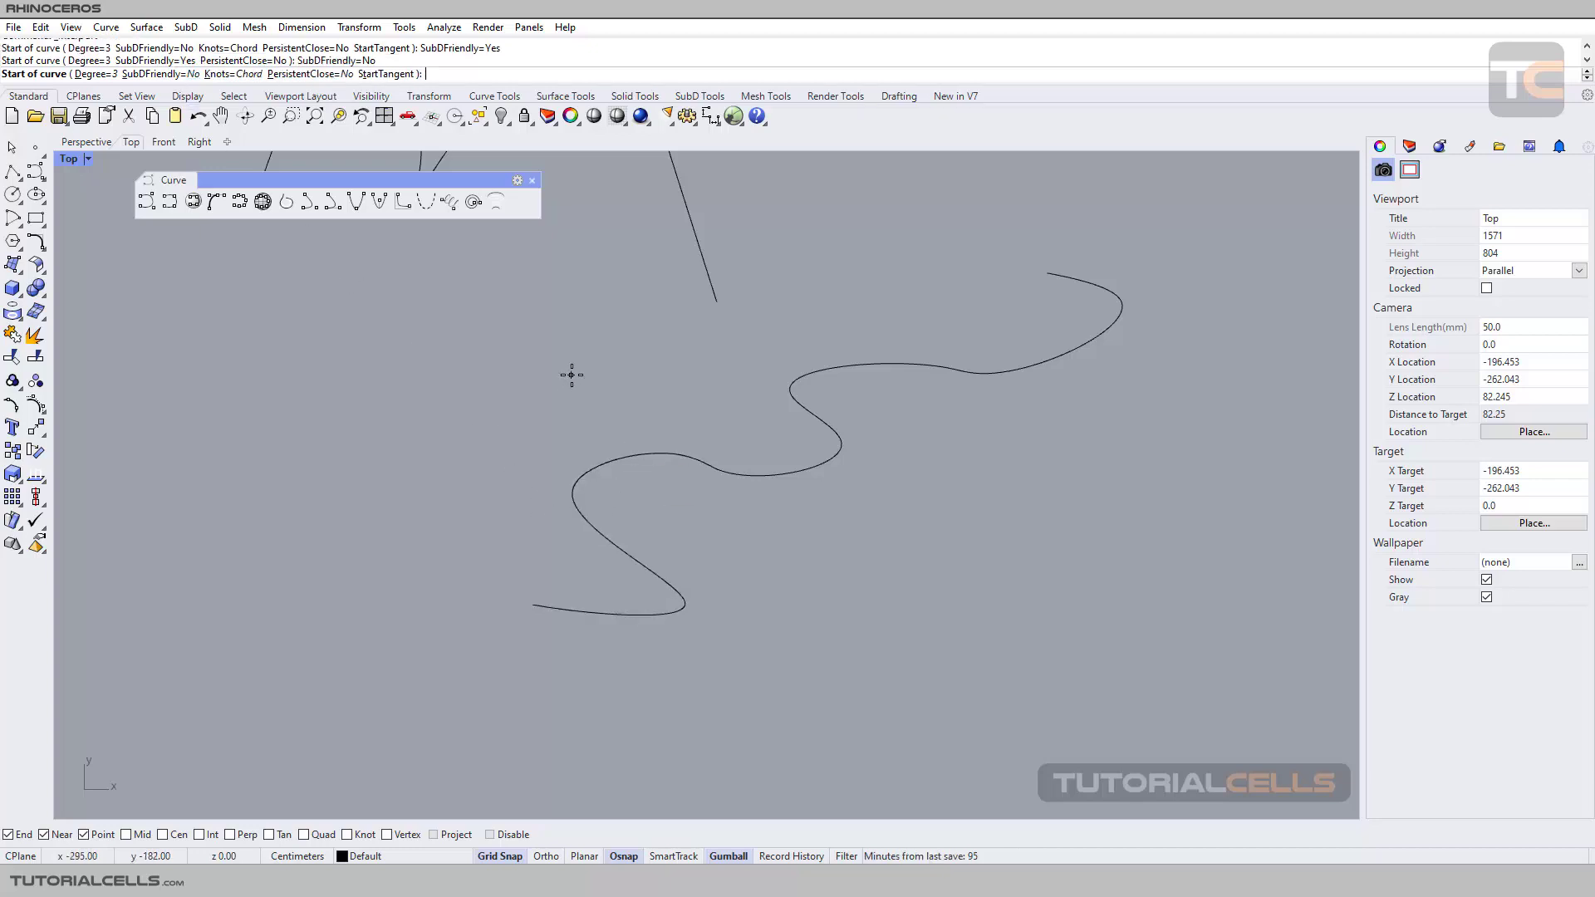